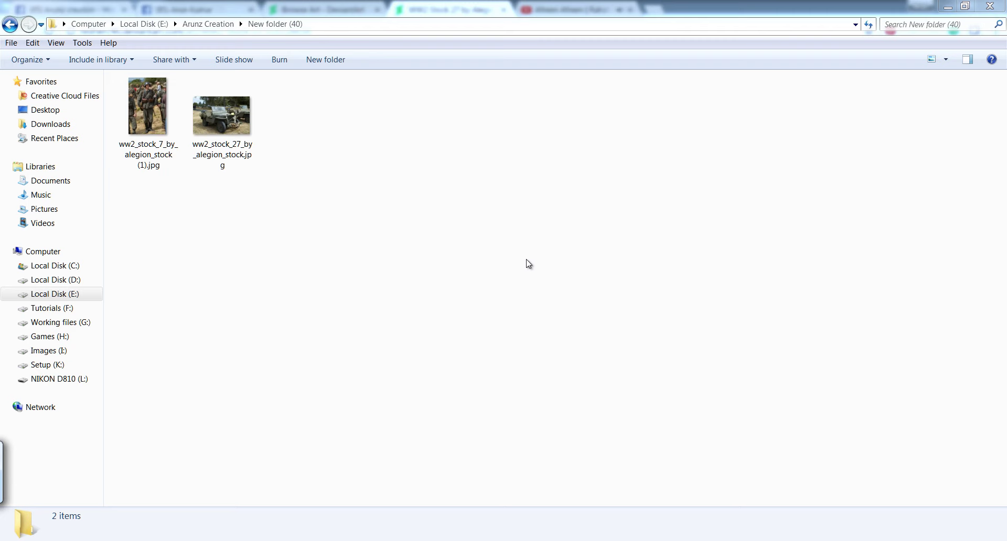
Step: Open ww2_stock_7_by_alegion_stock (1).jpg from Windows Explorer in Adobe Photoshop
left_click(157, 116)
right_click(156, 115)
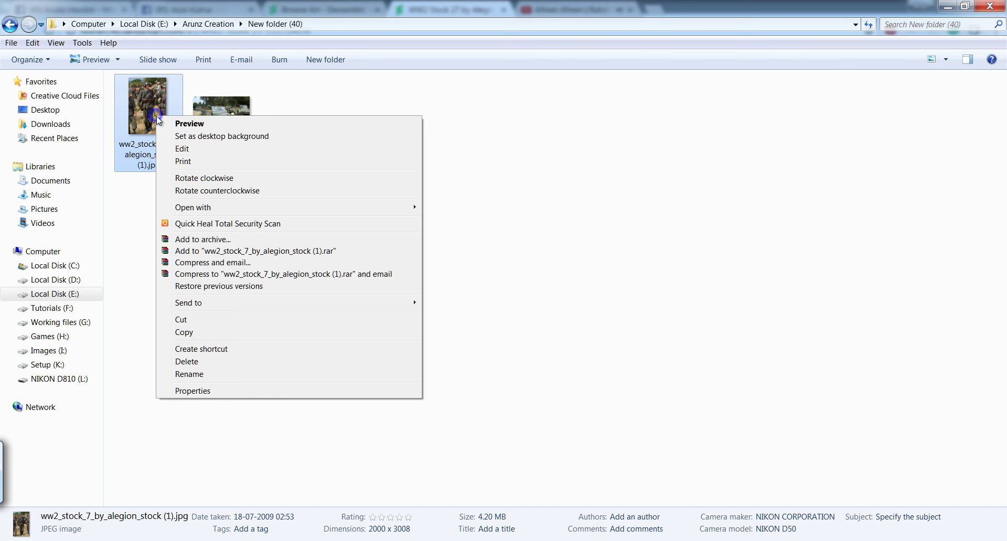
left_click(343, 210)
left_click(474, 210)
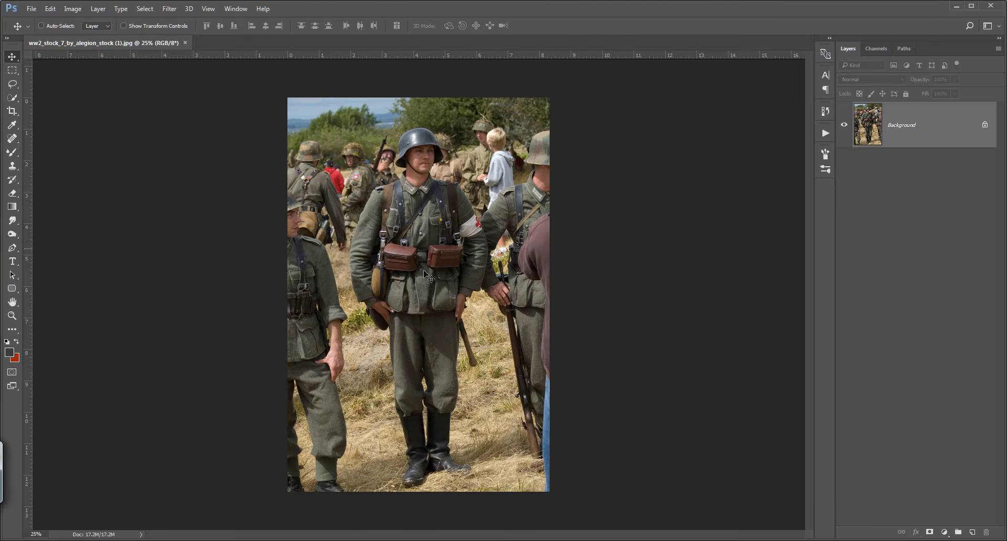
Step: Trace a Pen path around the soldier's outline and start Make Selection with 0.5-pixel feather
key("p")
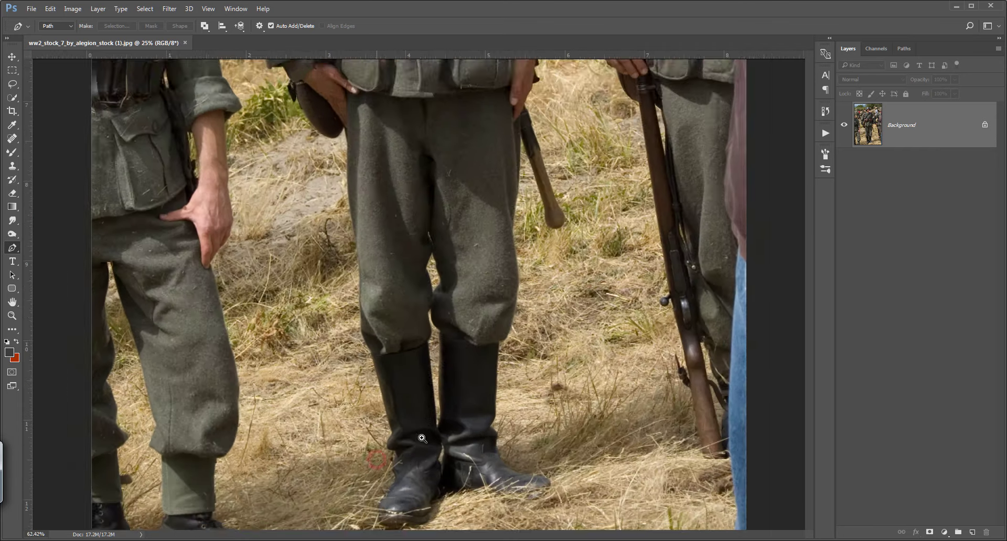
mouse_move(384, 457)
left_mouse_down()
mouse_move(430, 415)
mouse_move(244, 212)
left_mouse_up()
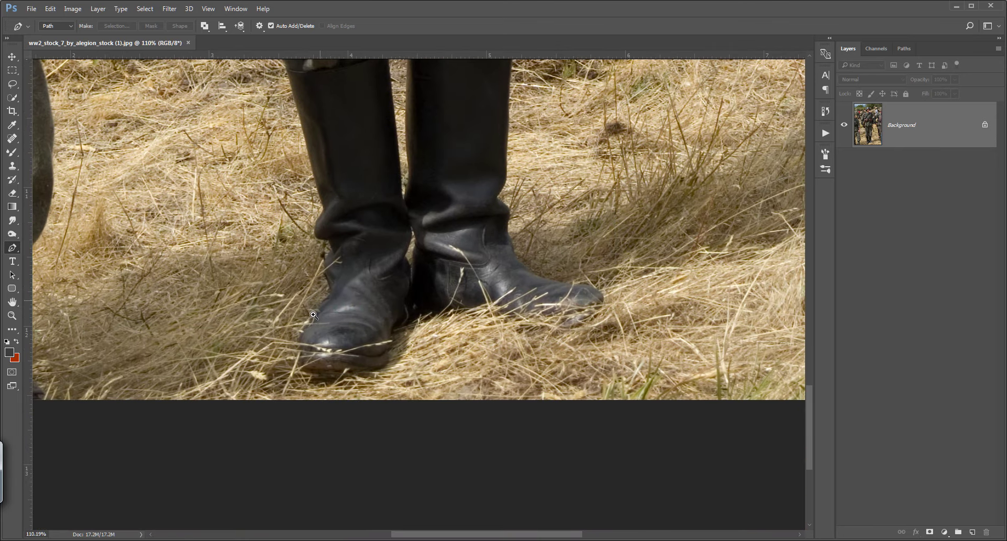
left_click(313, 321)
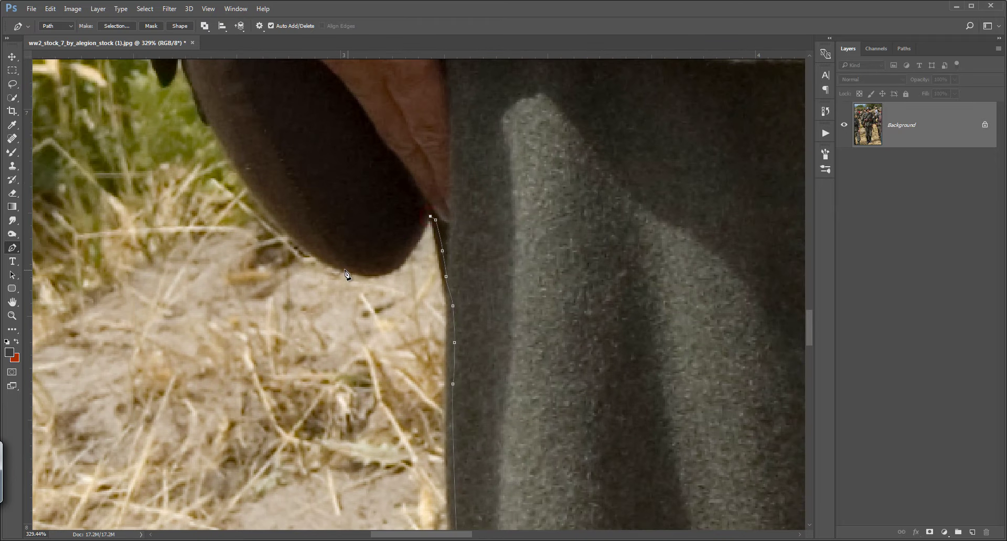
left_click(340, 267)
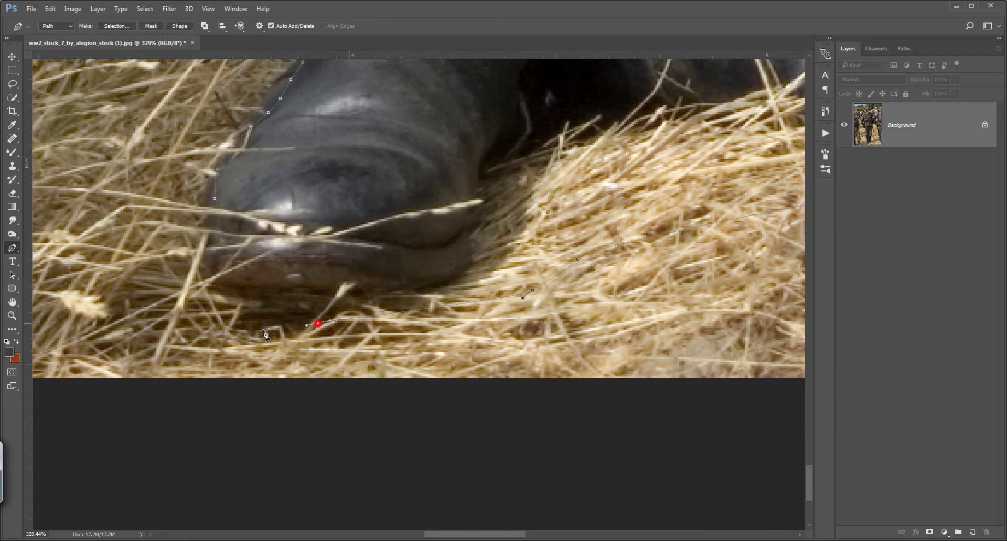
right_click(363, 162)
left_click(419, 216)
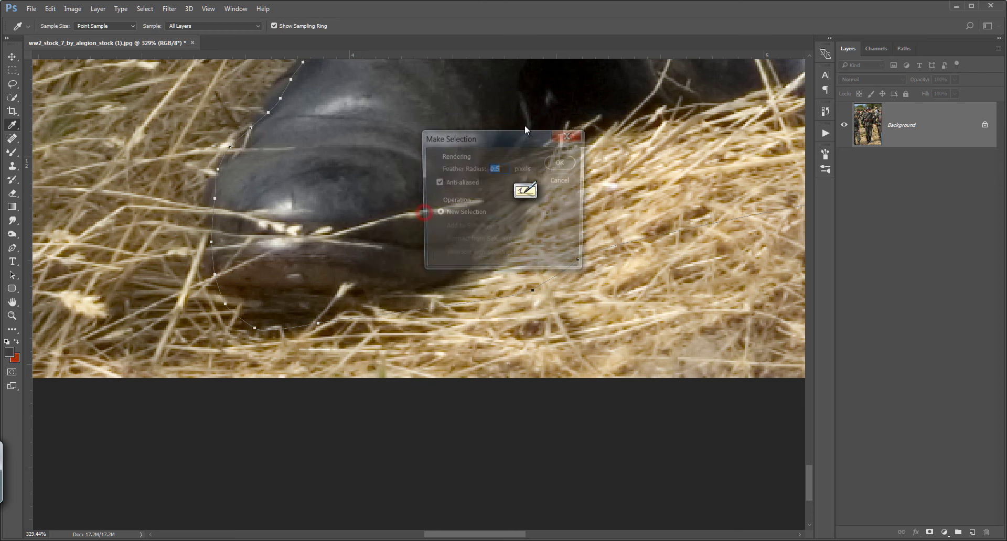
Step: Confirm the 0.5-pixel selection and mask the layer to show only the soldier
left_click(557, 162)
key("ctrl+0")
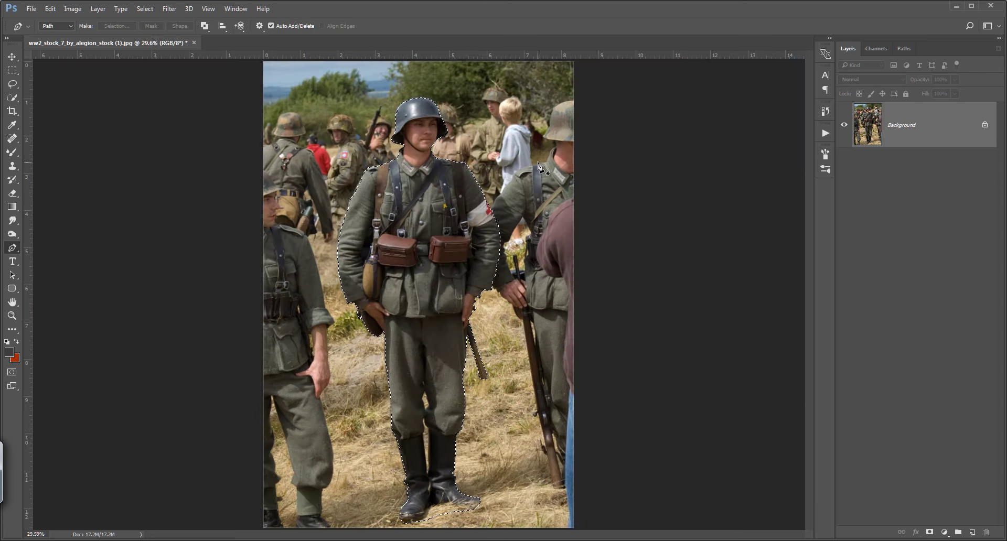
left_click(929, 533)
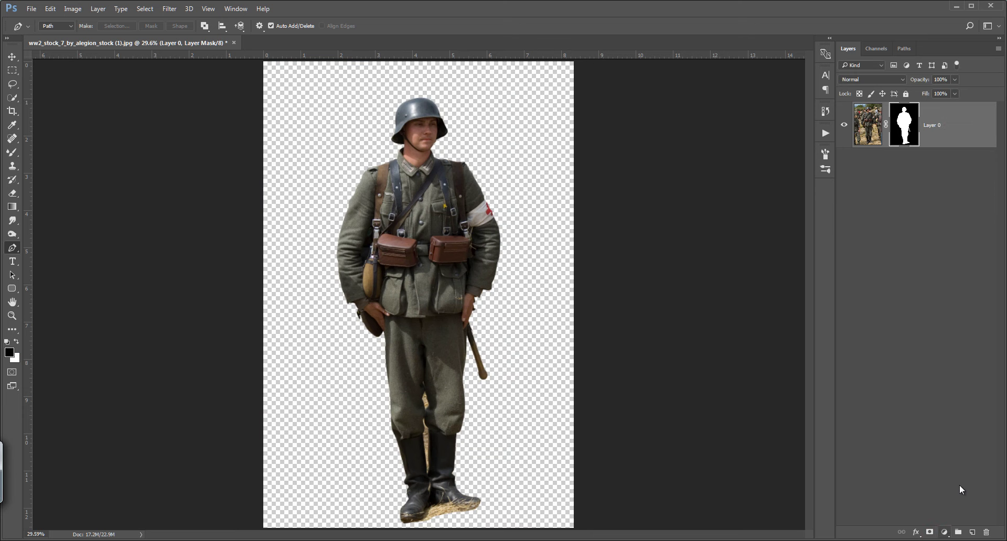
Step: Add a #808080 Solid Color fill layer placed below the soldier layer
left_click(944, 532)
left_click(923, 279)
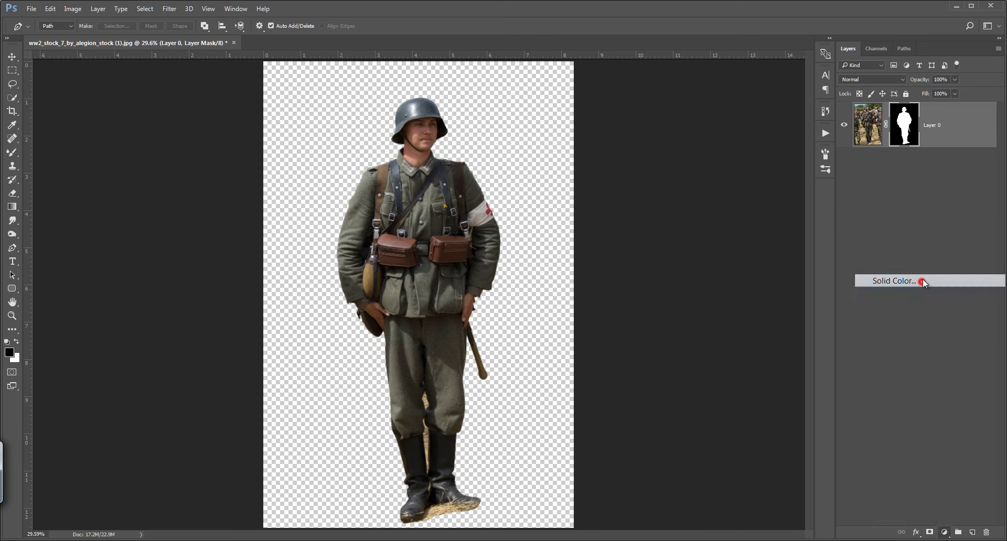
type("808080")
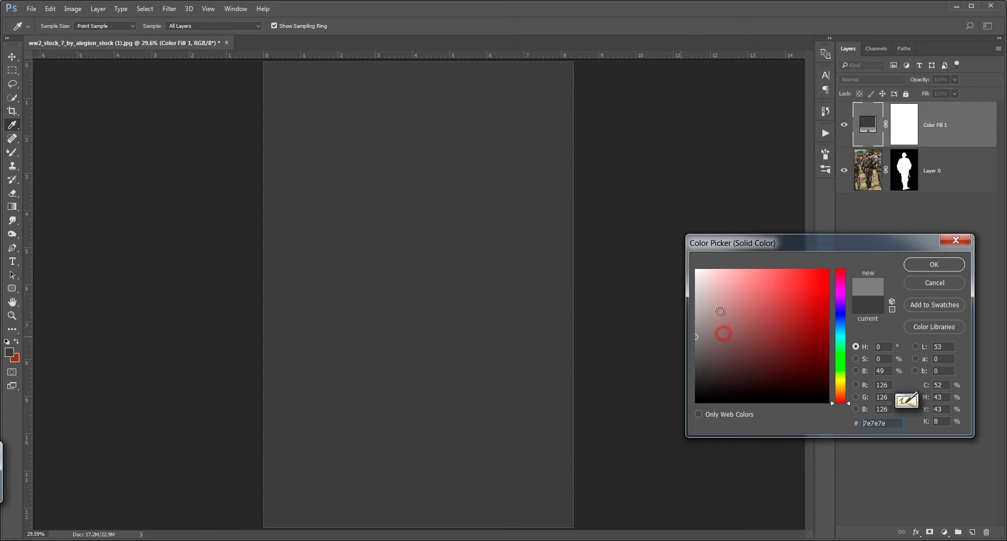
left_click(933, 264)
left_click_drag(955, 132, 953, 199)
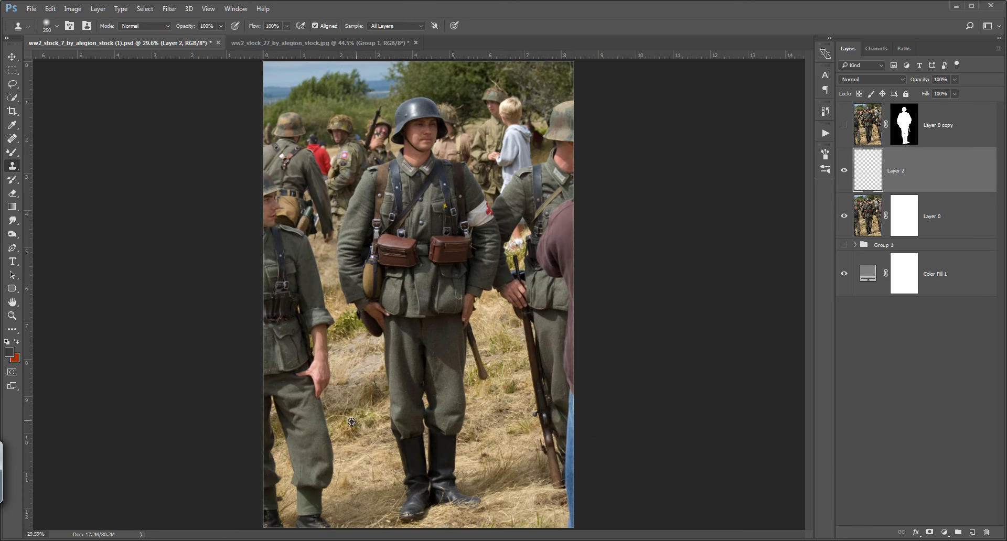
Step: Clone grass over the neighbouring soldier's legs and the blue jeans at the right
mouse_move(343, 425)
left_mouse_down()
mouse_move(322, 485)
mouse_move(336, 433)
left_mouse_up()
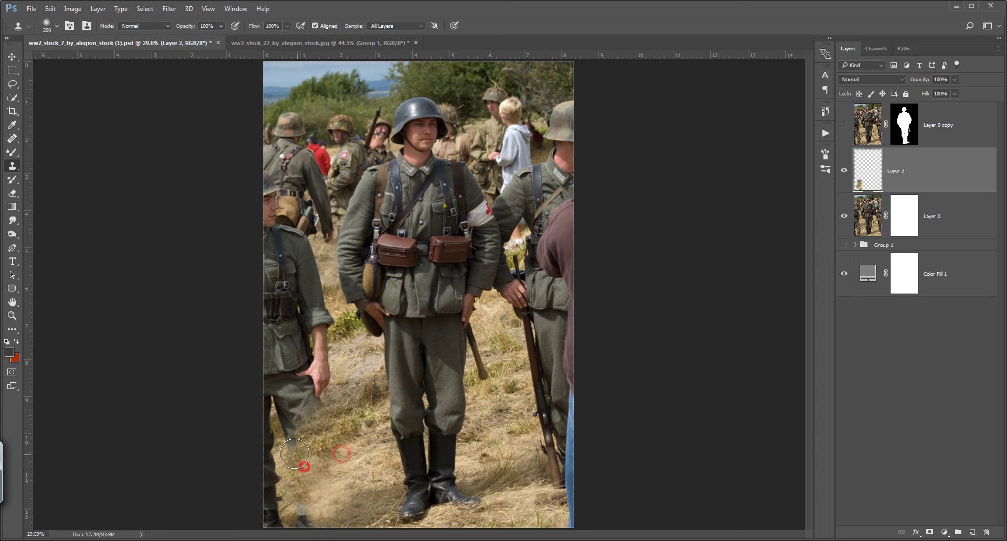
left_click_drag(320, 407, 325, 436)
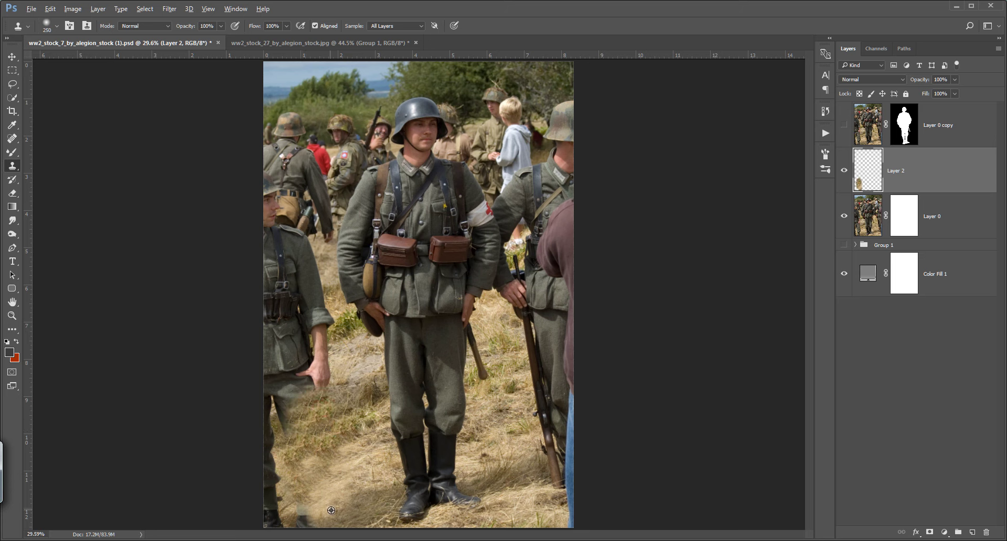
mouse_move(321, 495)
left_mouse_down()
mouse_move(275, 501)
mouse_move(299, 469)
mouse_move(275, 432)
mouse_move(303, 430)
left_mouse_up()
left_click(457, 408, "alt")
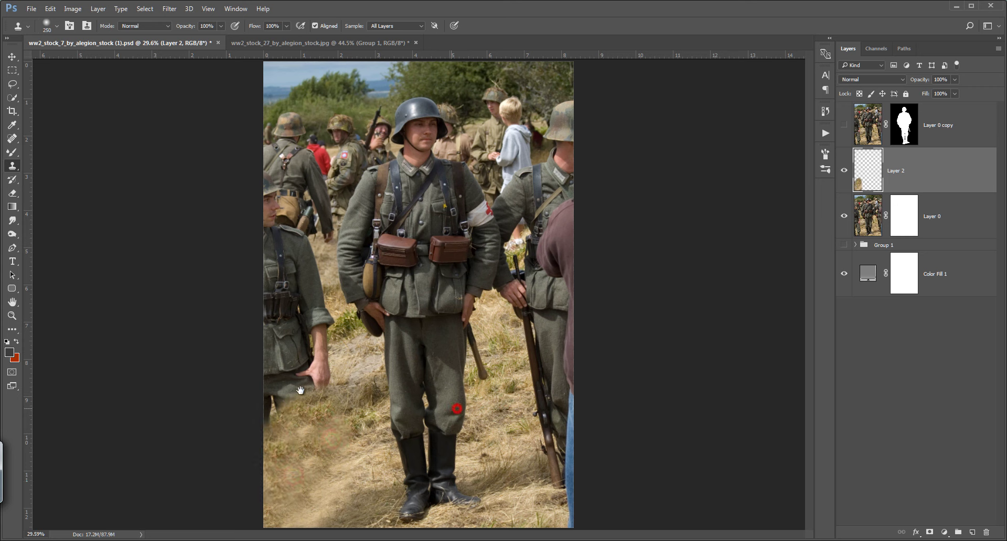
mouse_move(483, 380)
left_mouse_down()
mouse_move(502, 422)
mouse_move(546, 419)
mouse_move(532, 407)
mouse_move(561, 356)
left_mouse_up()
left_click_drag(572, 404, 568, 412)
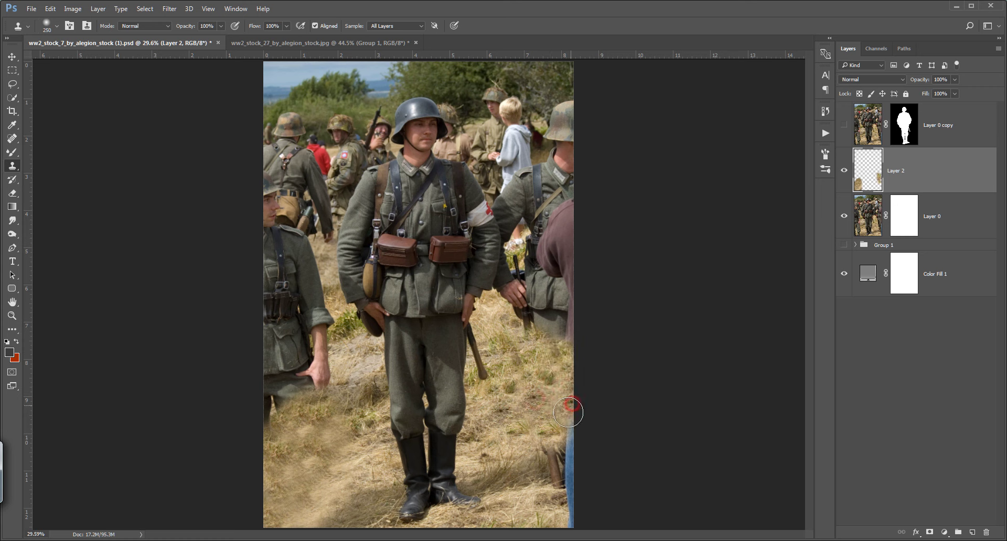
Step: Clone grass over the rifle butt, bottom-right blue strip, maroon figure and stray fingers
left_click(551, 441)
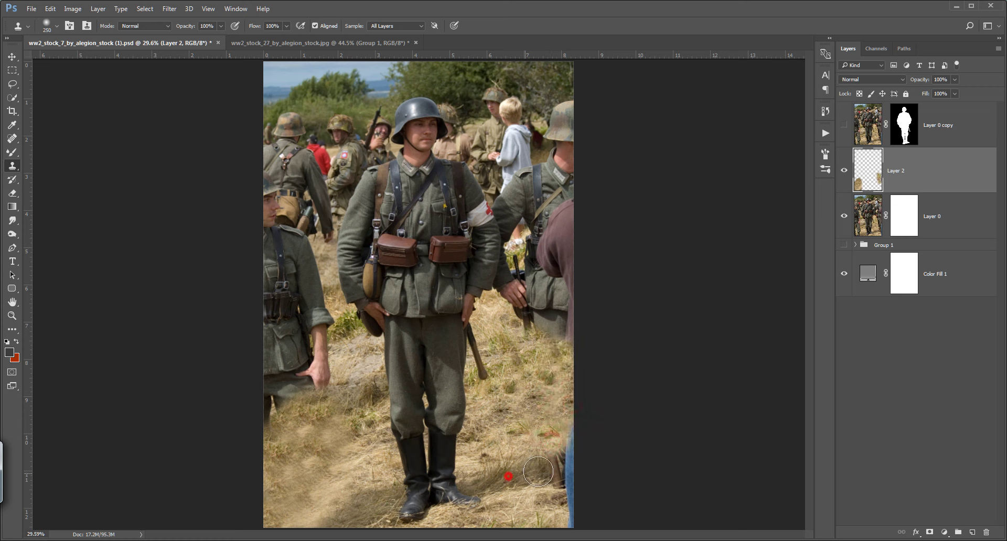
left_click_drag(538, 472, 552, 471)
left_click(565, 466, "alt")
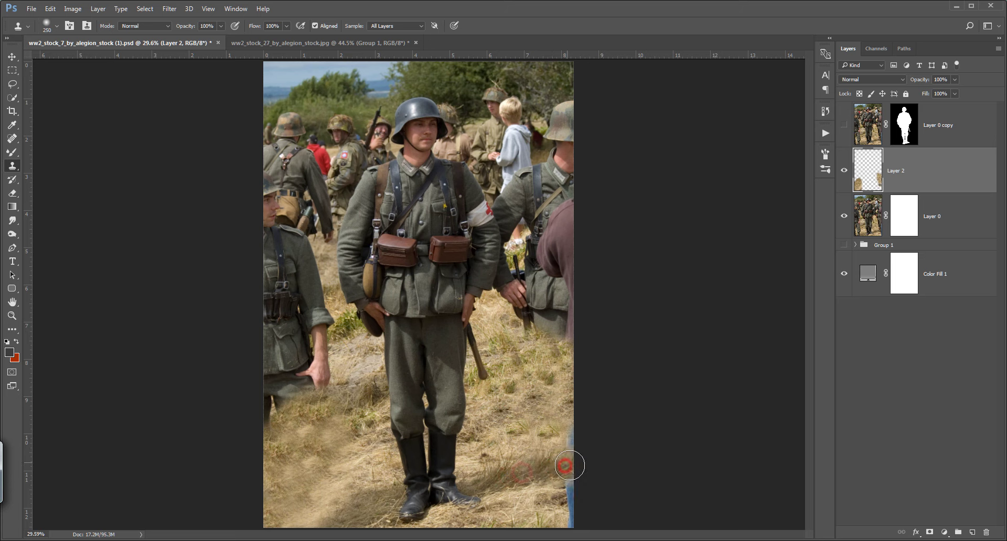
left_click(568, 439)
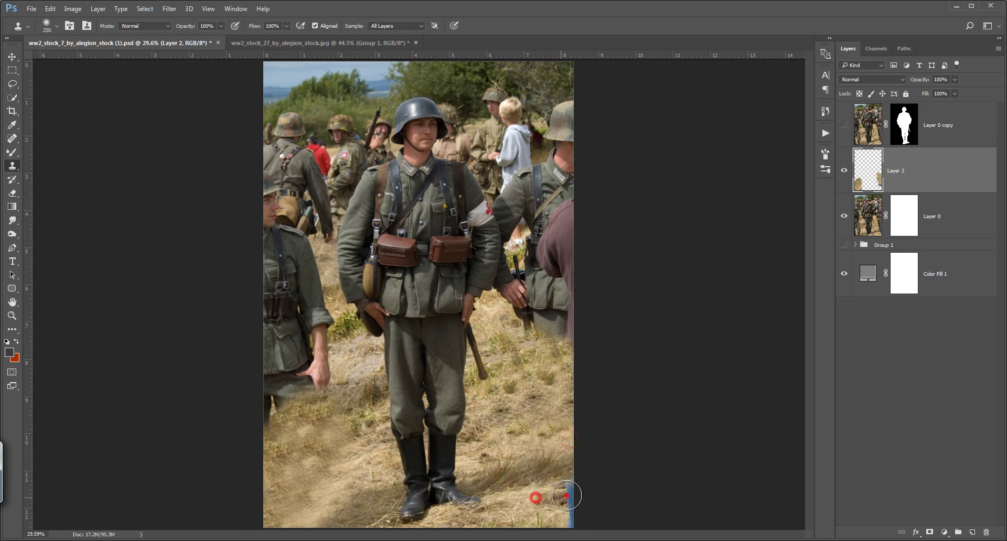
mouse_move(566, 495)
left_mouse_down()
mouse_move(574, 487)
mouse_move(571, 521)
left_mouse_up()
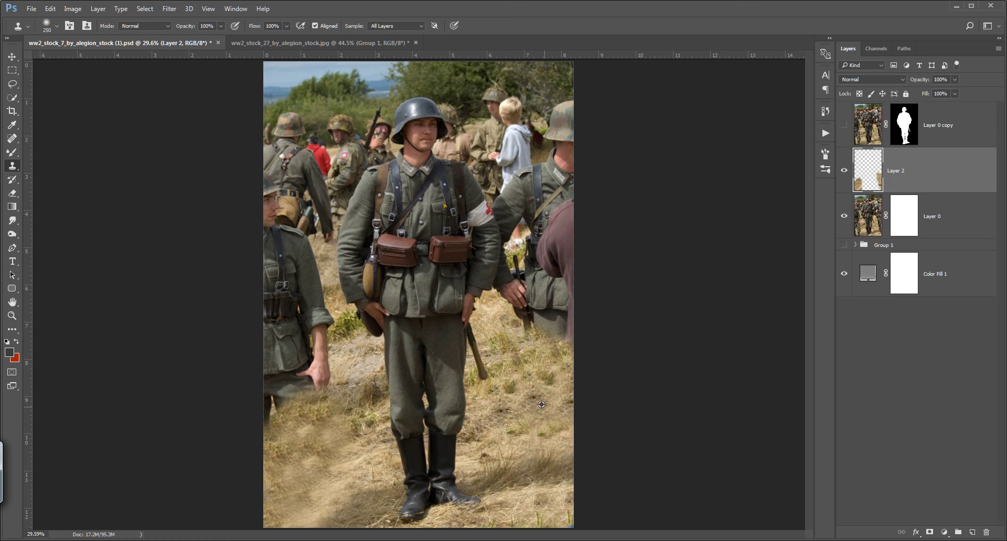
mouse_move(566, 345)
left_mouse_down()
mouse_move(556, 325)
mouse_move(524, 315)
left_mouse_up()
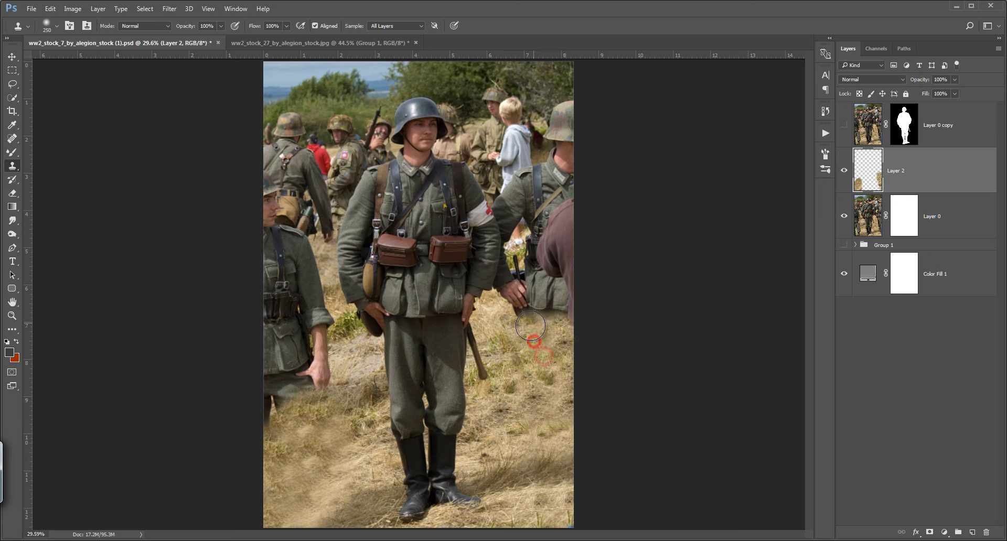
left_click(335, 400, "alt")
mouse_move(328, 388)
left_mouse_down()
mouse_move(314, 369)
mouse_move(306, 400)
mouse_move(273, 428)
left_mouse_up()
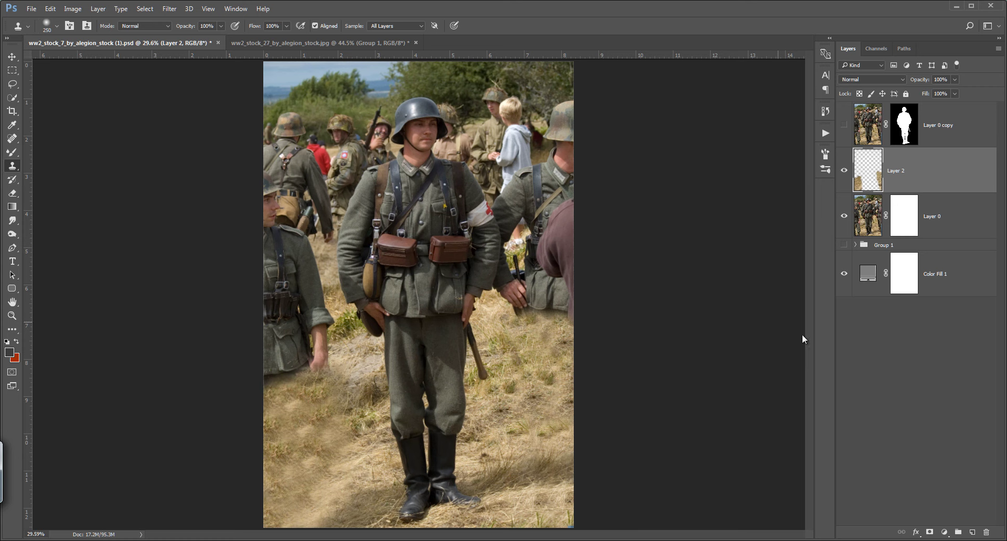
left_click(951, 221)
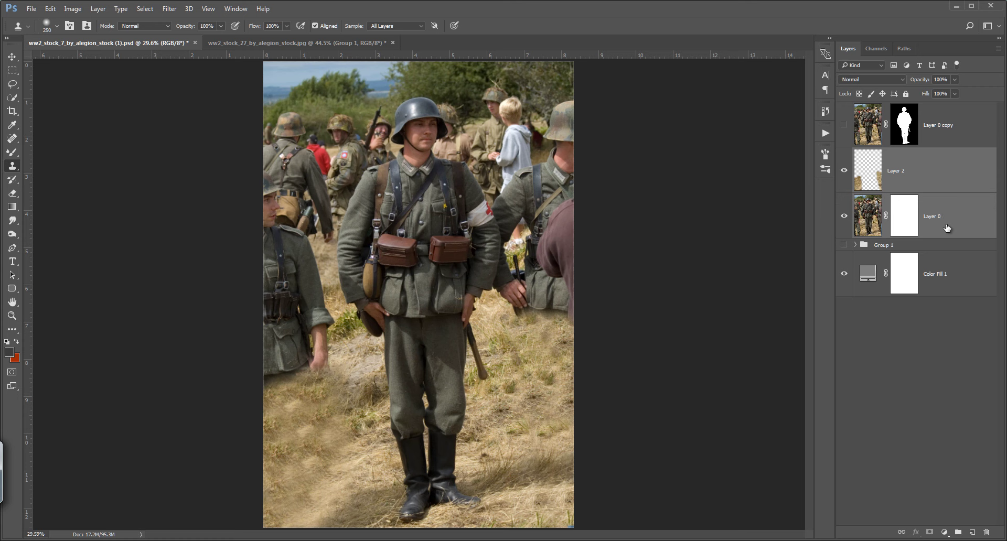
Step: Merge the clone layer into the photo, gradient-mask it so grass fades to grey, and reshow the soldier
key("ctrl+e")
left_click(930, 531)
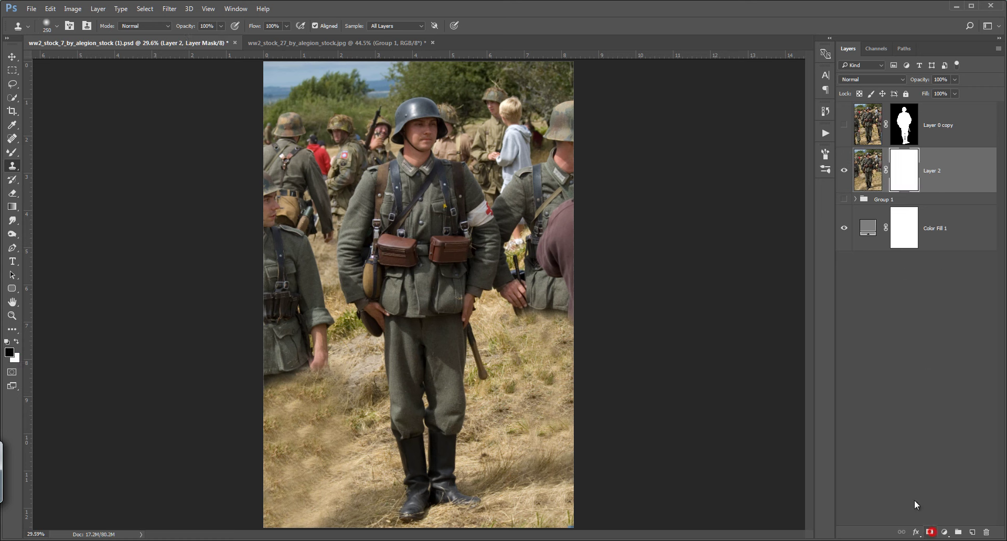
left_click(13, 207)
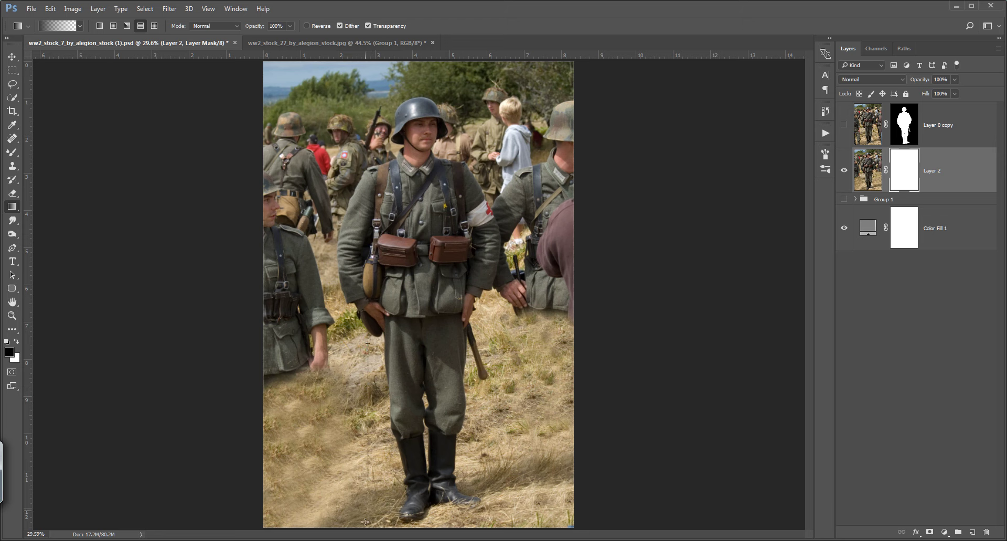
left_click_drag(365, 526, 373, 524)
key("ctrl+z")
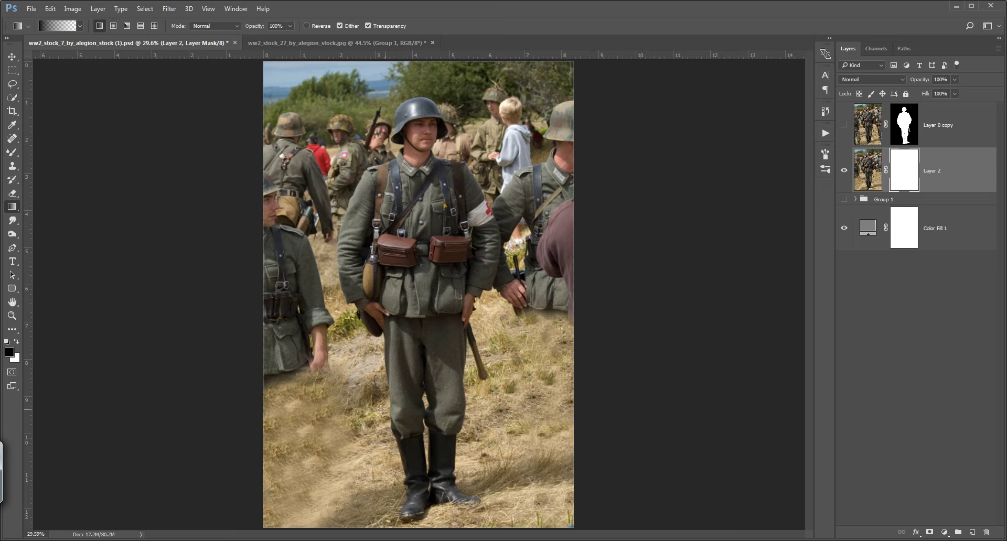
left_click_drag(368, 529, 373, 526)
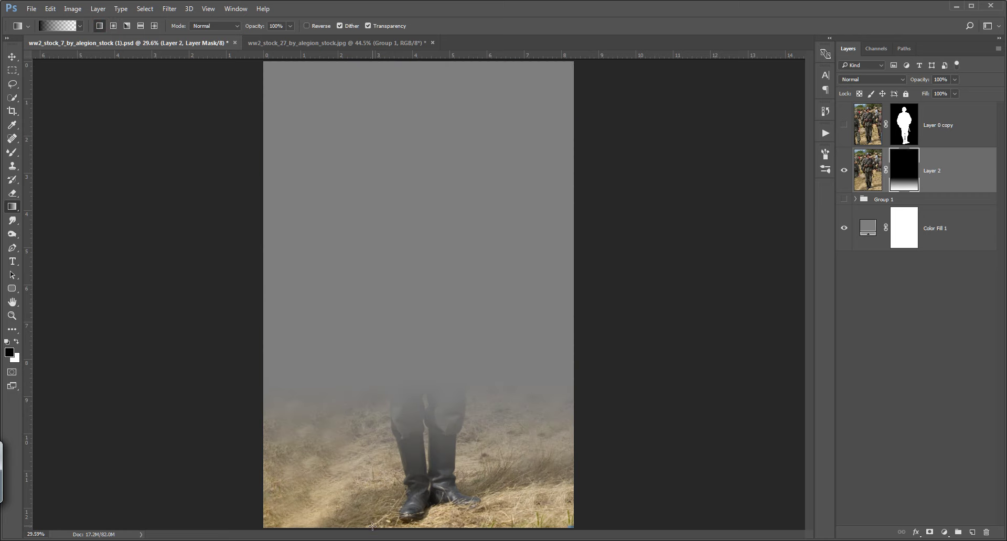
left_click(844, 124)
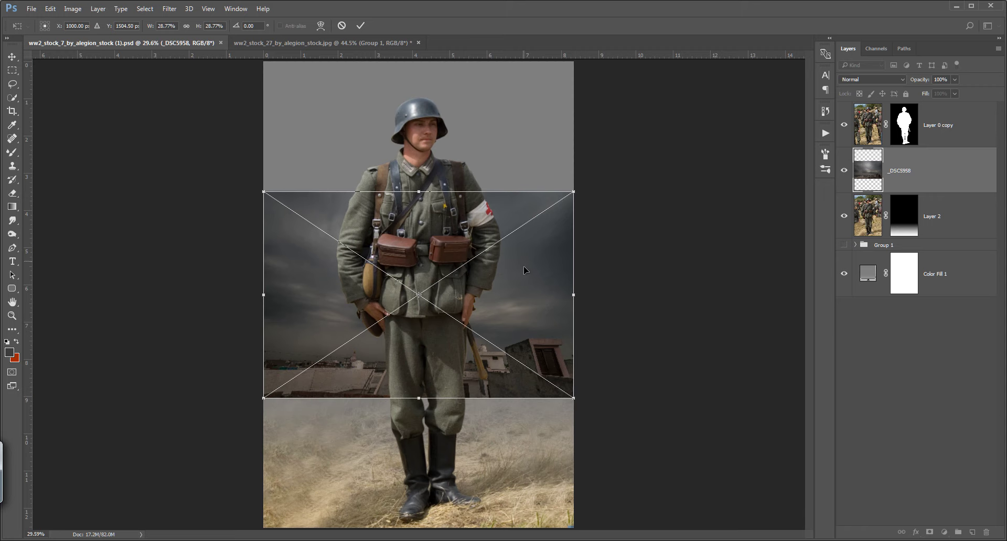
Step: Place the _DSC5958 sky beneath Layer 2, then duplicate and rasterize the copy
left_click_drag(524, 270, 512, 157)
left_click(360, 26)
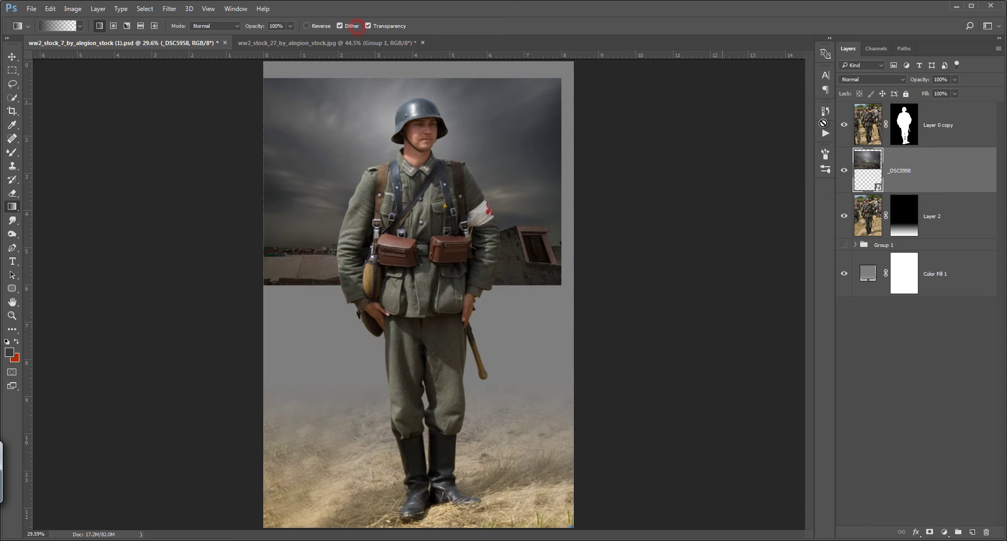
mouse_move(921, 165)
left_mouse_down()
mouse_move(927, 132)
mouse_move(928, 220)
left_mouse_up()
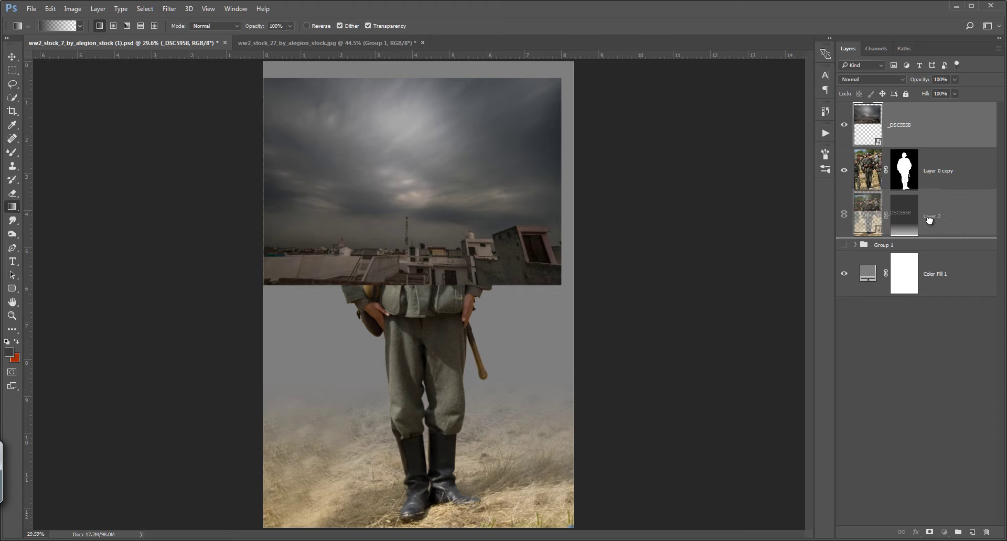
left_click_drag(928, 220, 933, 226)
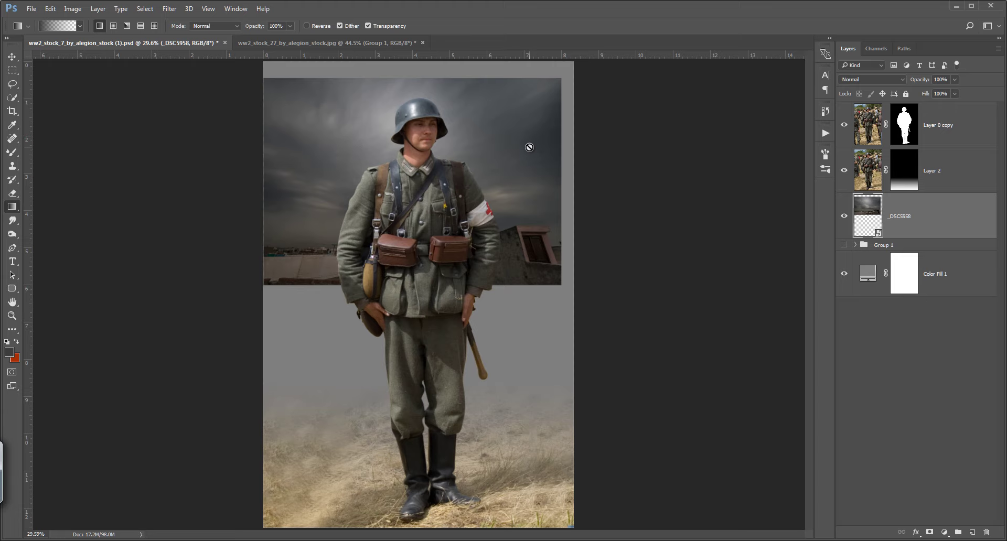
key("ctrl+j")
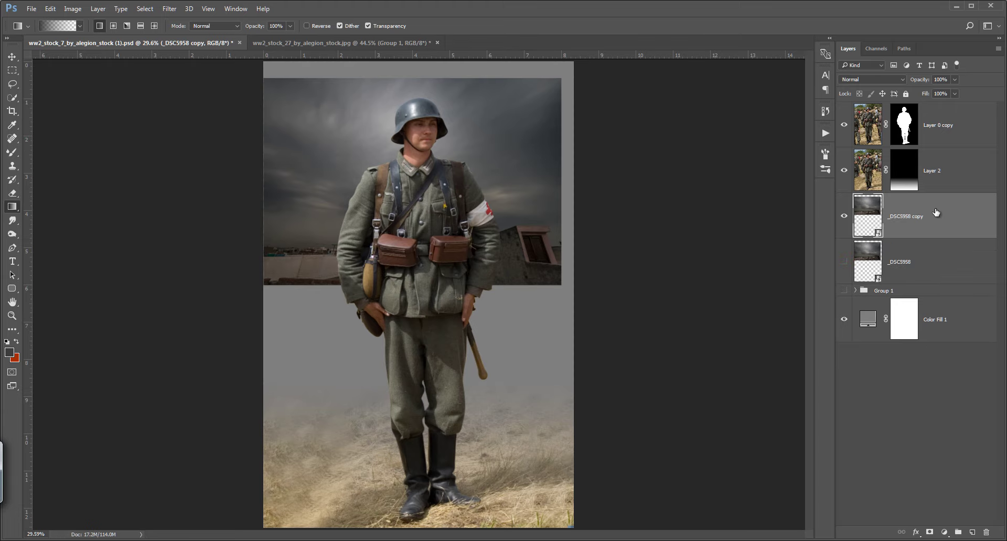
right_click(936, 212)
left_click(713, 291)
Step: Scale the sky copy to about 179% and gradient-mask its buildings into the fog
key("ctrl+t")
left_click_drag(560, 284, 735, 400)
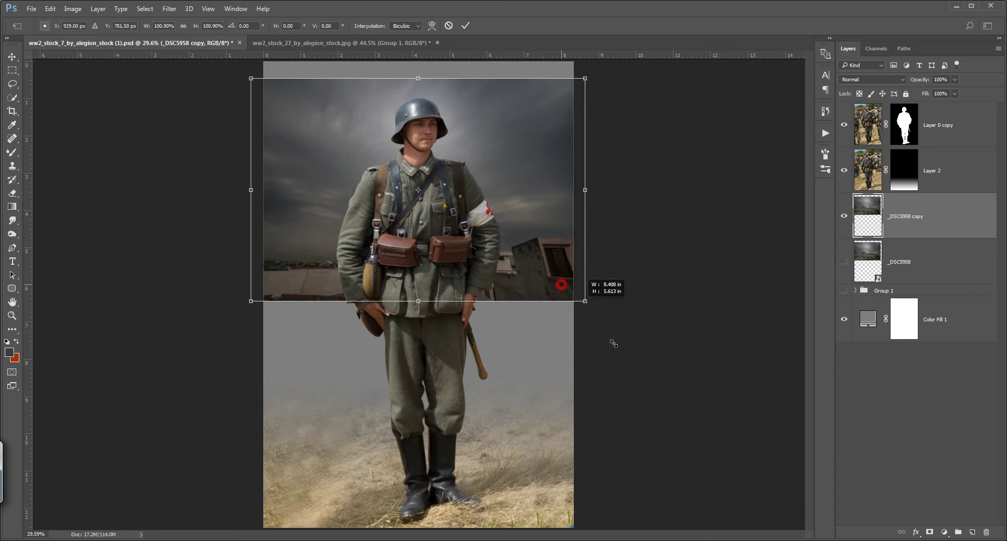
mouse_move(729, 300)
left_mouse_down()
mouse_move(645, 297)
mouse_move(637, 285)
left_mouse_up()
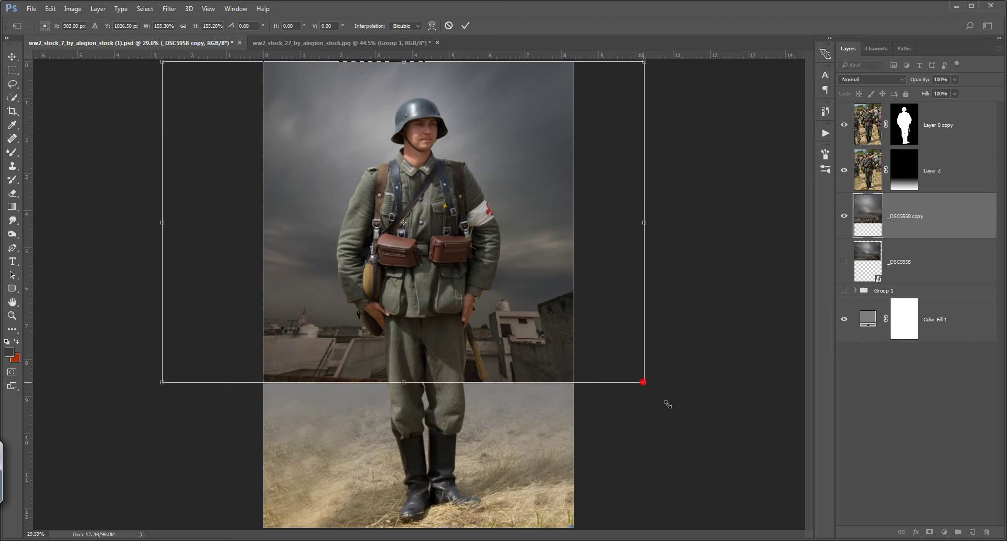
left_click_drag(667, 404, 717, 435)
left_click_drag(663, 331, 633, 331)
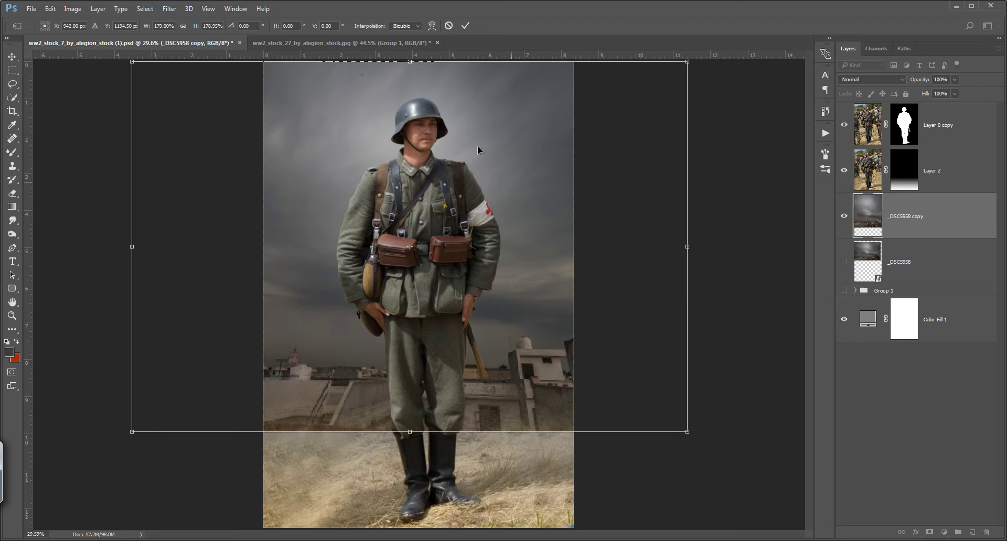
left_click(465, 26)
left_click(930, 532)
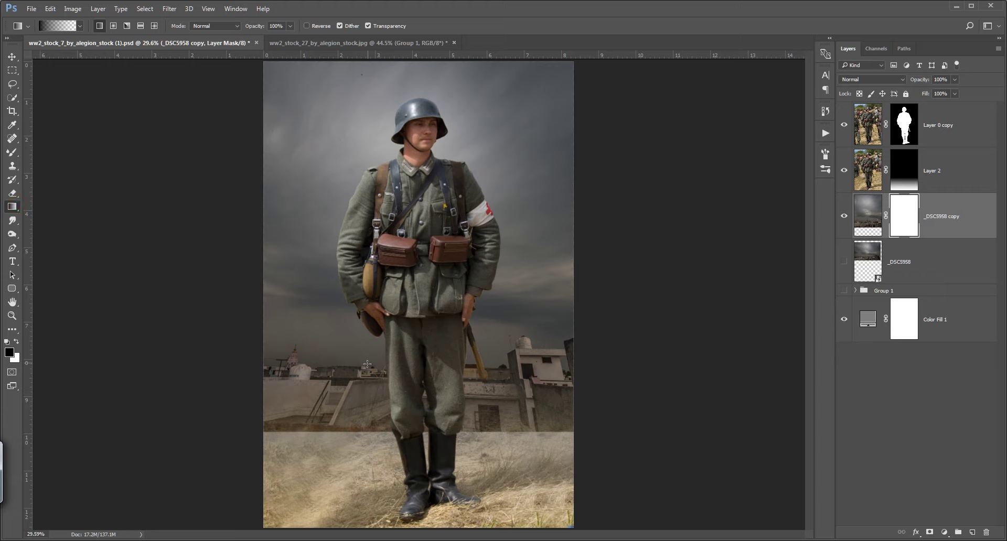
left_click_drag(358, 250, 370, 134)
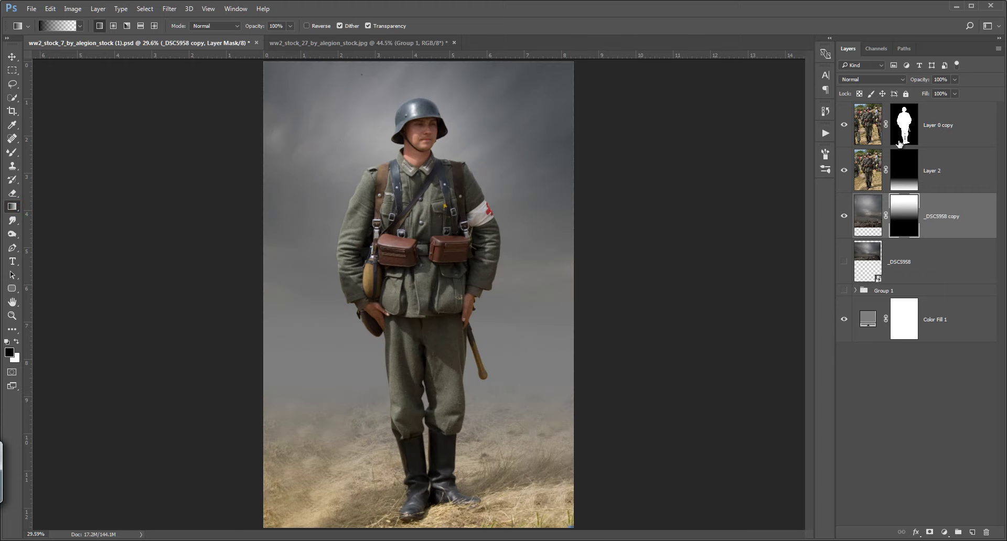
Step: Show the jeep group and move the jeep behind the soldier
left_click(843, 290)
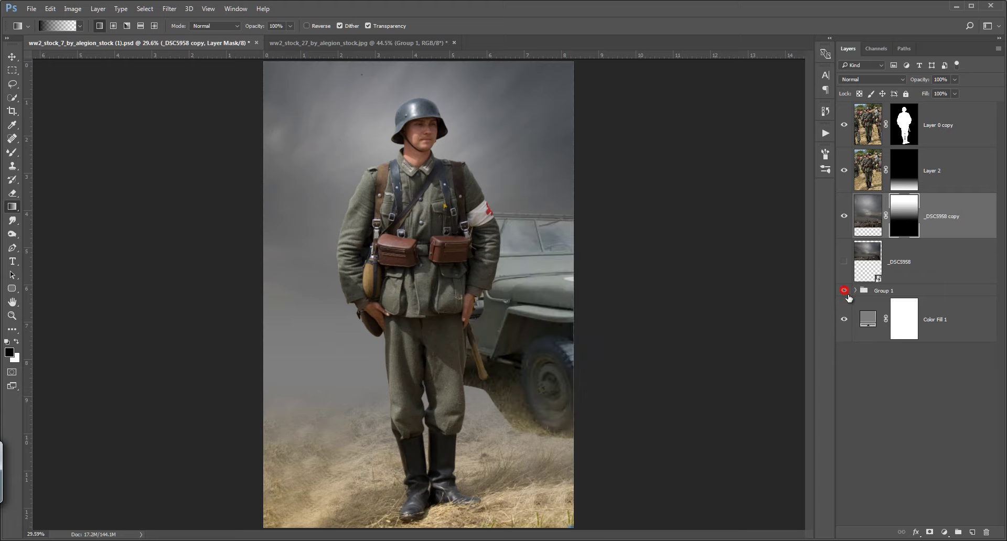
left_click(880, 290)
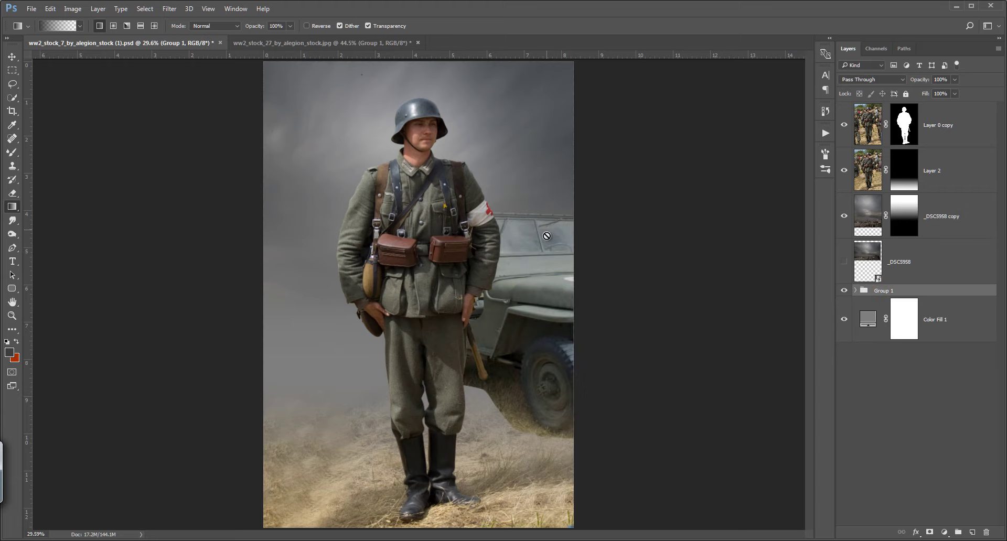
key("v")
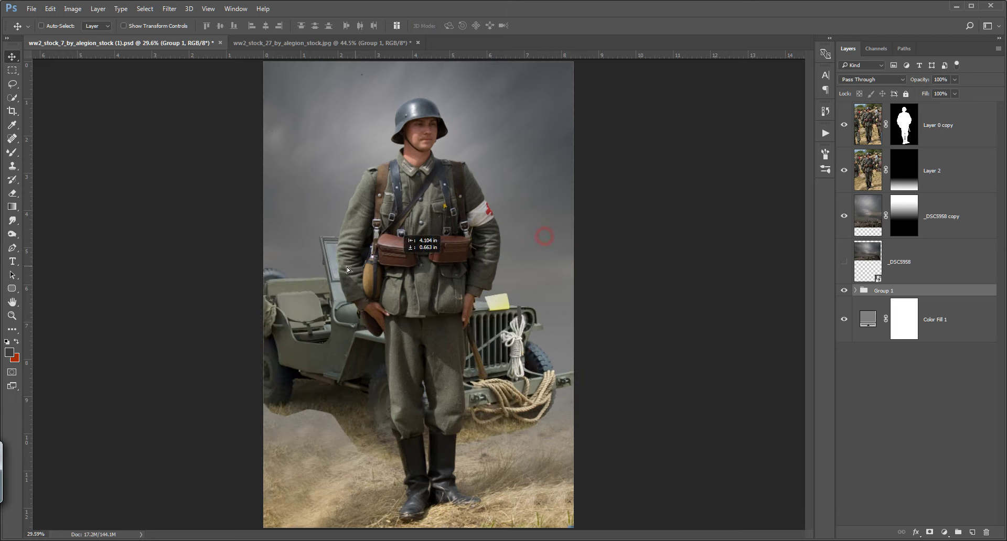
mouse_move(533, 241)
left_mouse_down()
mouse_move(325, 272)
mouse_move(235, 255)
left_mouse_up()
Step: Scale the jeep to about 98% and place it at the left edge
key("ctrl+t")
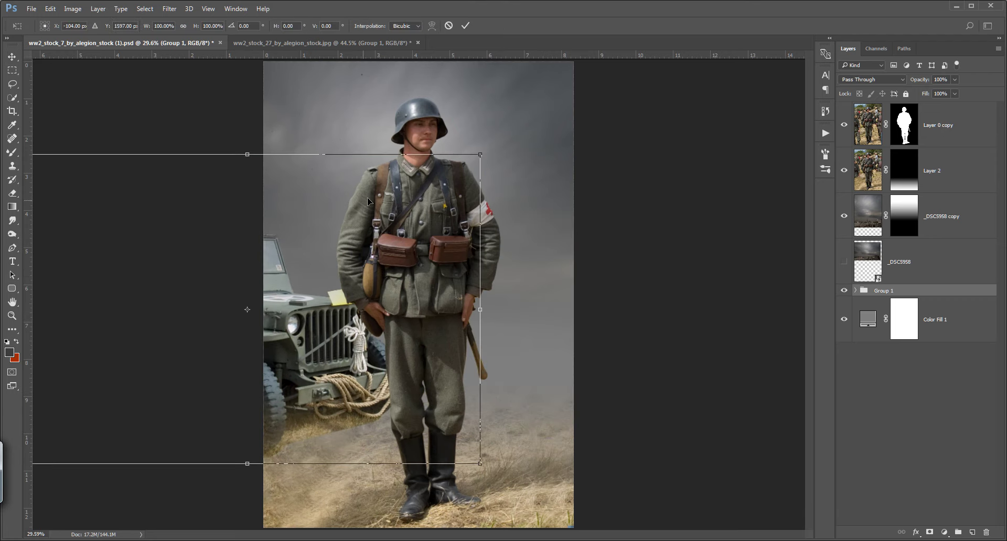
left_click_drag(472, 159, 380, 216)
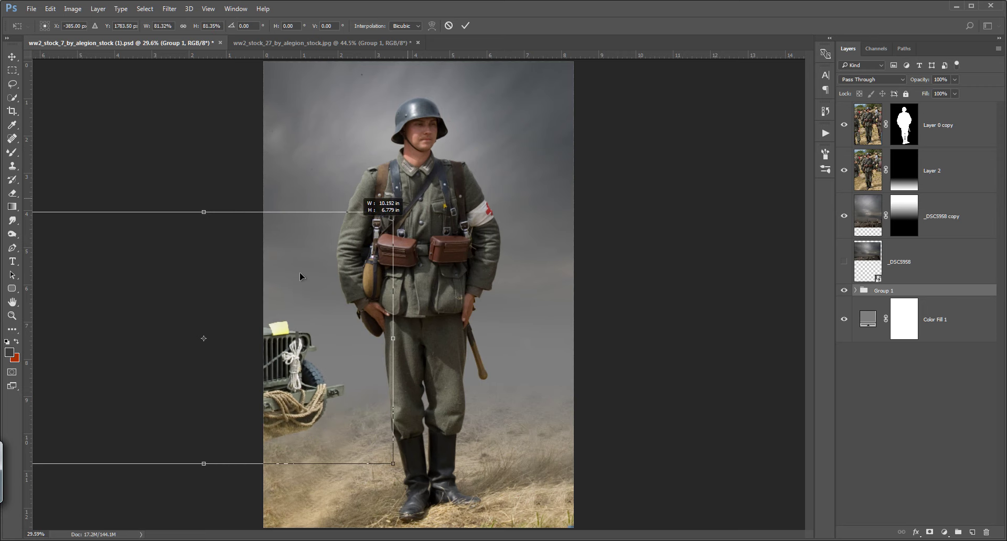
mouse_move(274, 298)
left_mouse_down()
mouse_move(386, 265)
mouse_move(350, 282)
mouse_move(694, 275)
mouse_move(661, 298)
mouse_move(609, 286)
left_mouse_up()
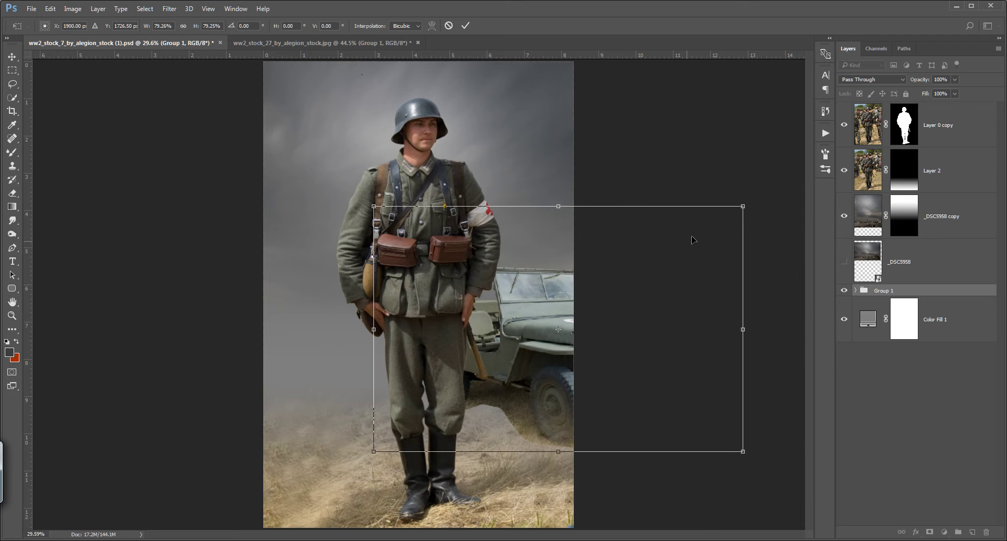
left_click_drag(741, 205, 832, 147)
mouse_move(754, 211)
left_mouse_down()
mouse_move(413, 223)
mouse_move(458, 206)
left_mouse_up()
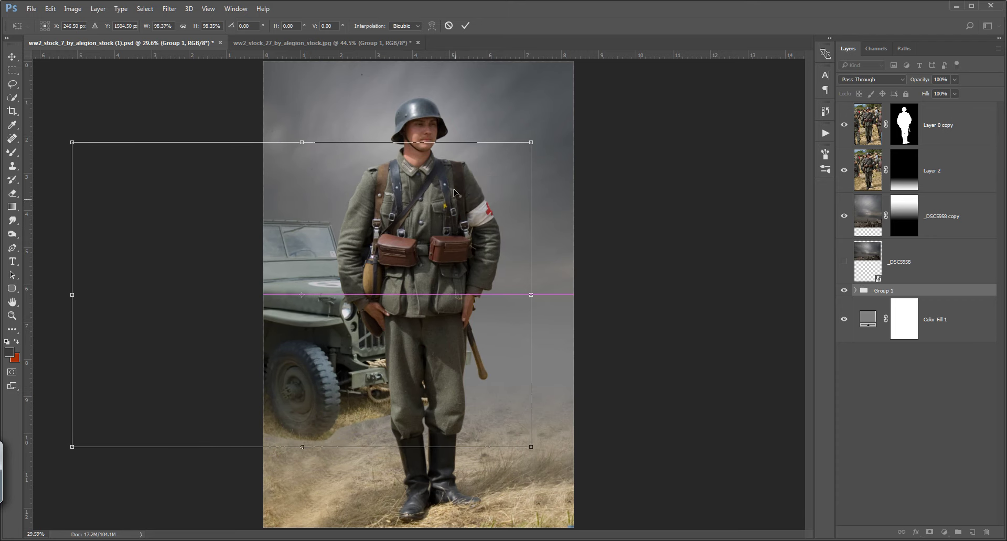
left_click(465, 26)
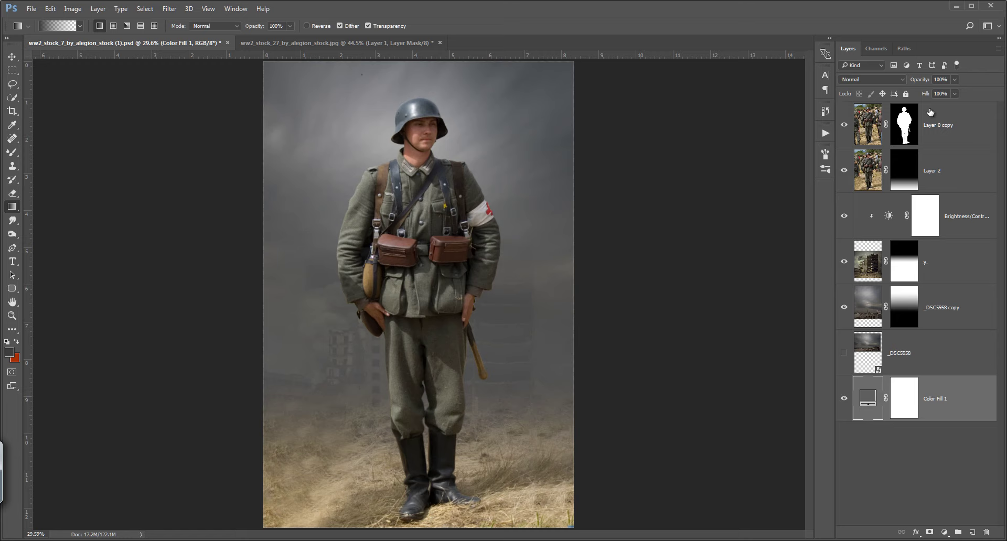
Step: Move Layer 0 copy and Layer 2 into a new Group 1 and collapse it
left_click(933, 126)
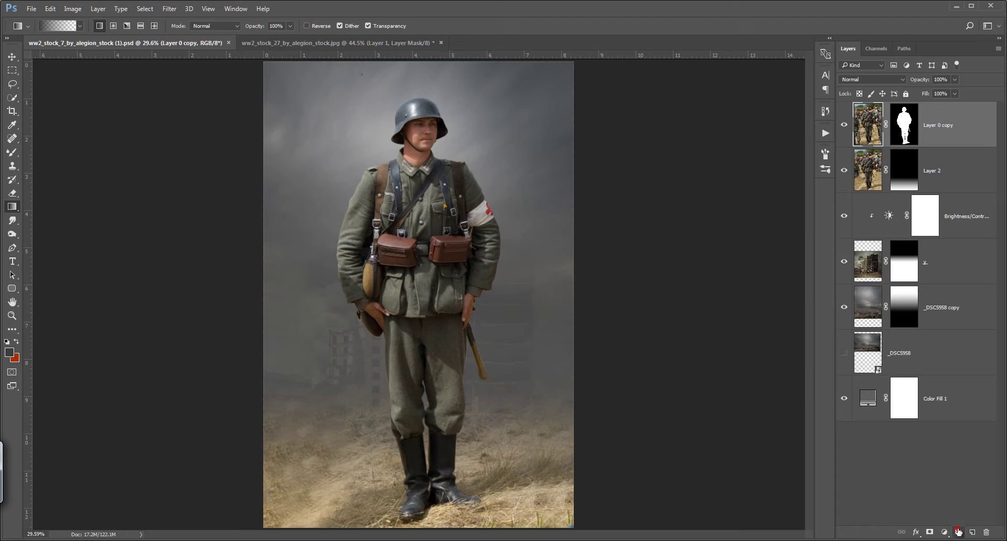
left_click(958, 532)
left_click(938, 139)
left_click(944, 181, "shift")
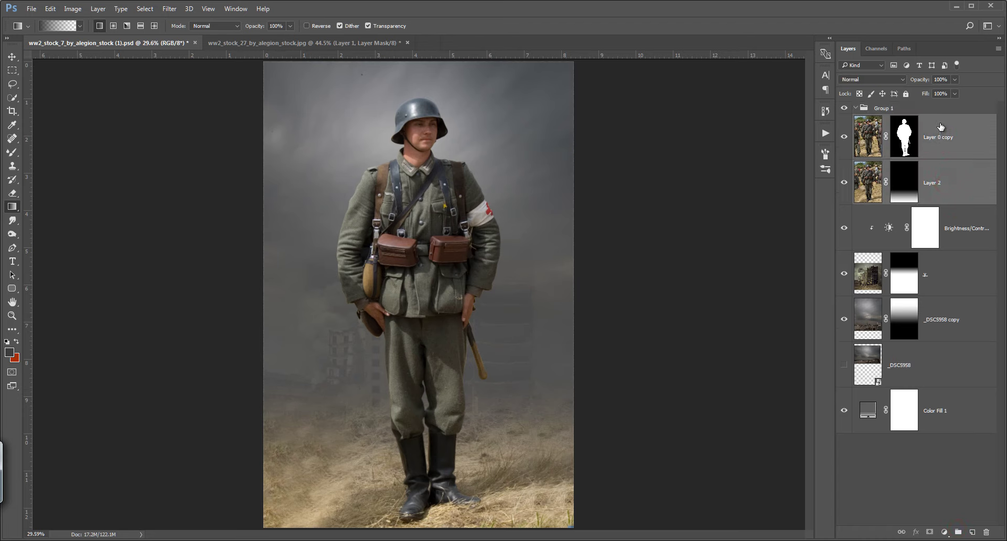
left_click_drag(939, 126, 938, 109)
left_click(856, 107)
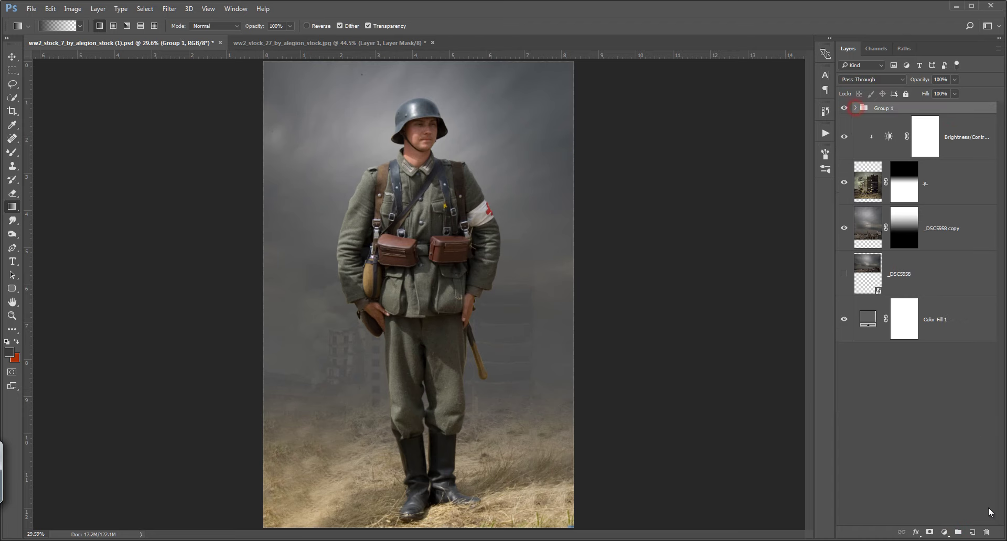
Step: Add a Brightness/Contrast layer with brightness -150 and contrast -50
left_click(943, 532)
left_click(907, 327)
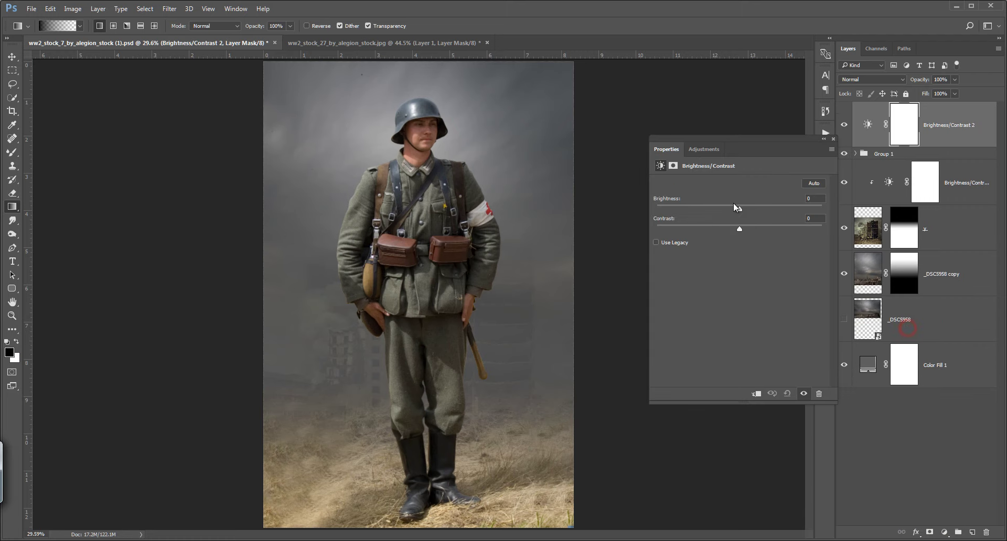
left_click_drag(733, 208, 693, 208)
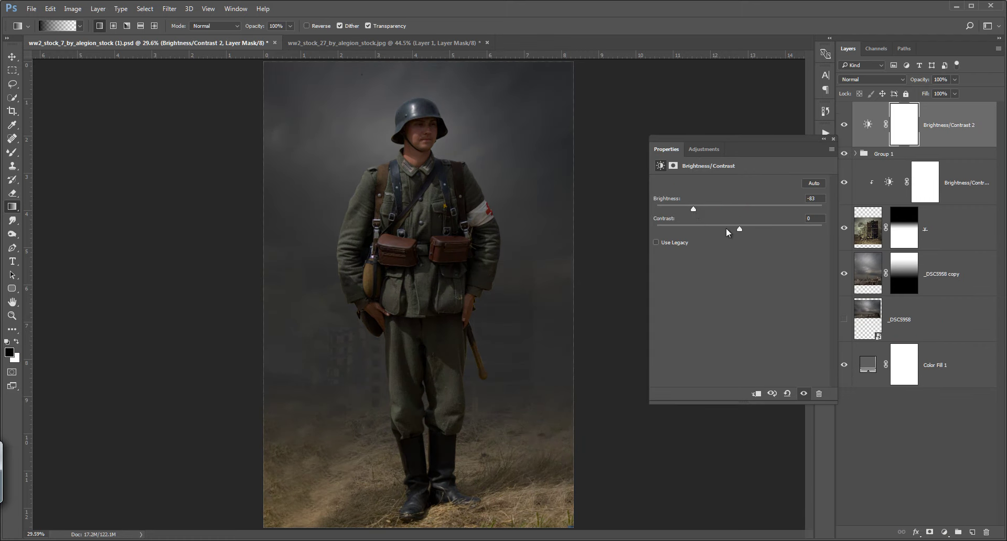
left_click_drag(691, 211, 683, 209)
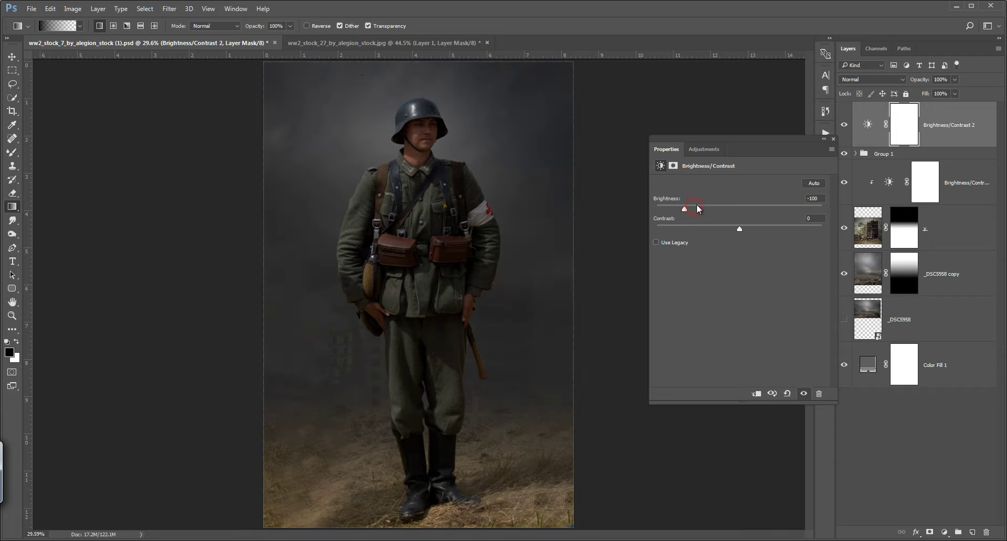
left_click(832, 139)
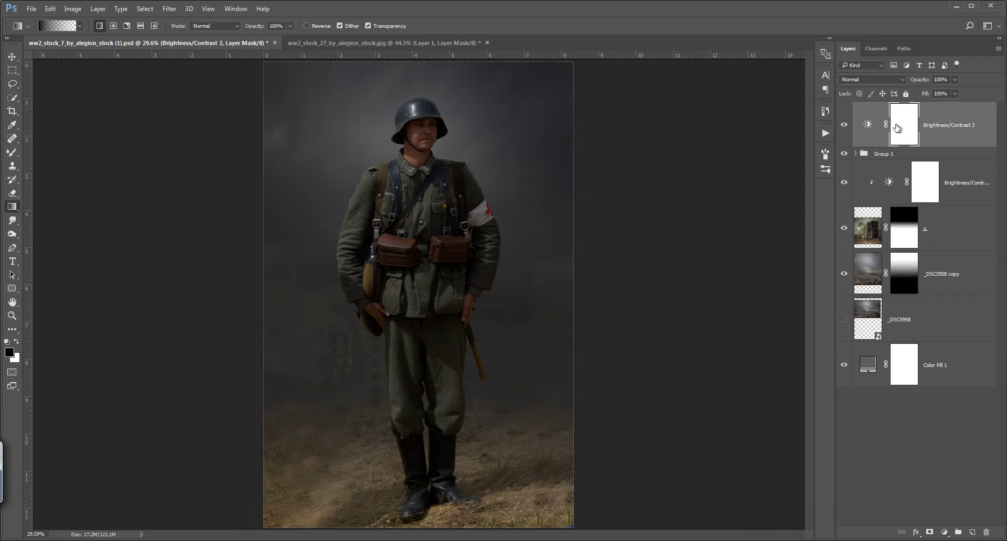
double_click(868, 125)
left_click_drag(739, 228, 647, 232)
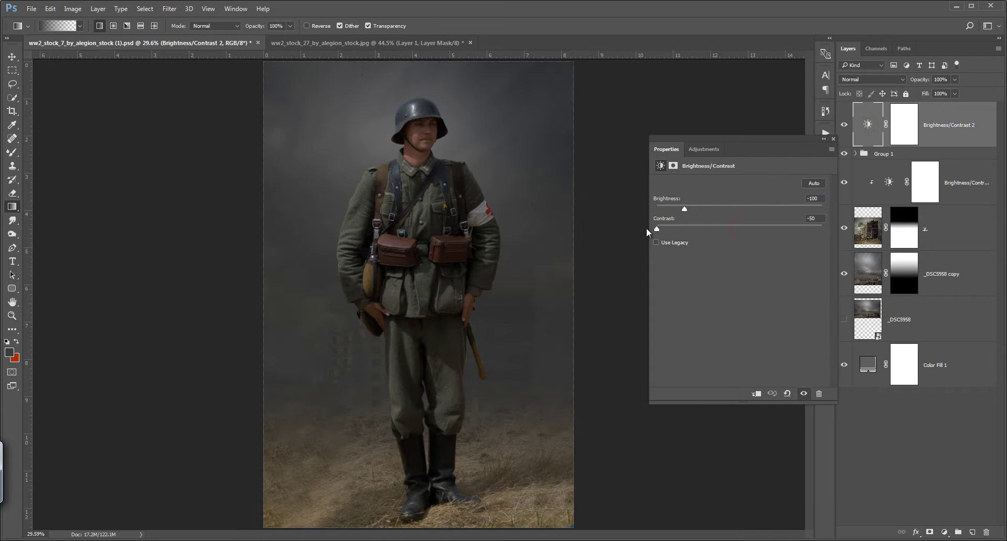
left_click_drag(685, 206, 660, 210)
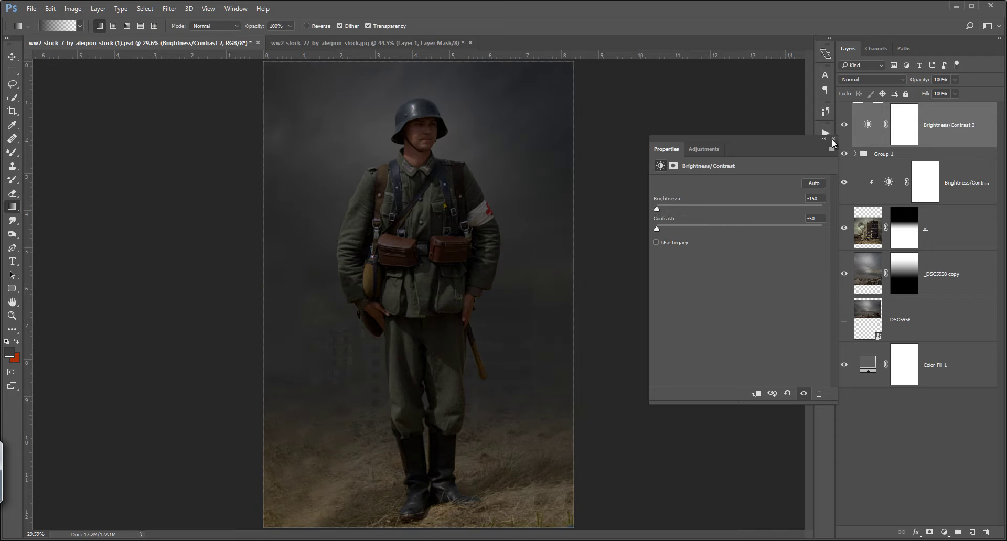
left_click(833, 140)
Step: Gradient-mask the adjustment so it darkens mainly the lower ground
left_click(901, 124)
left_click(11, 207)
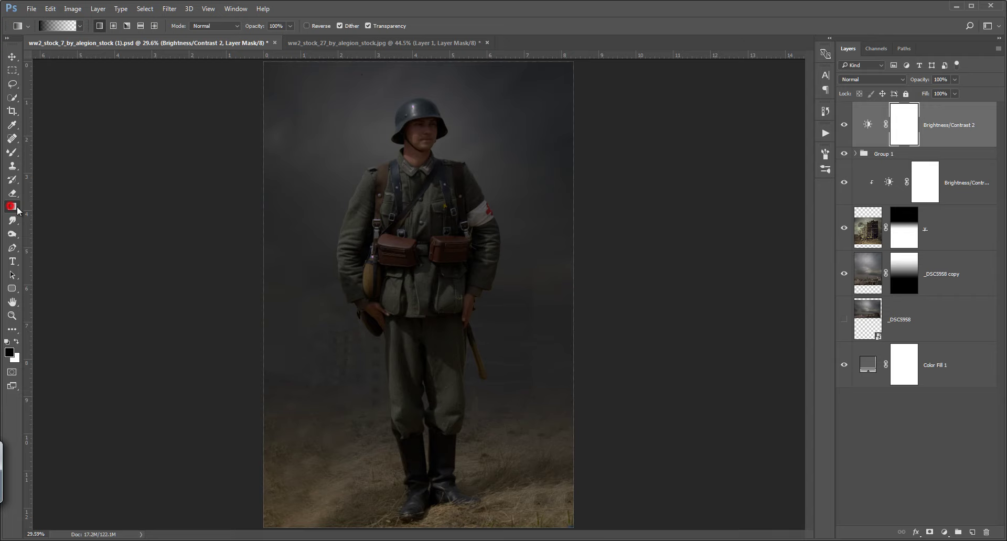
left_click_drag(426, 263, 423, 527)
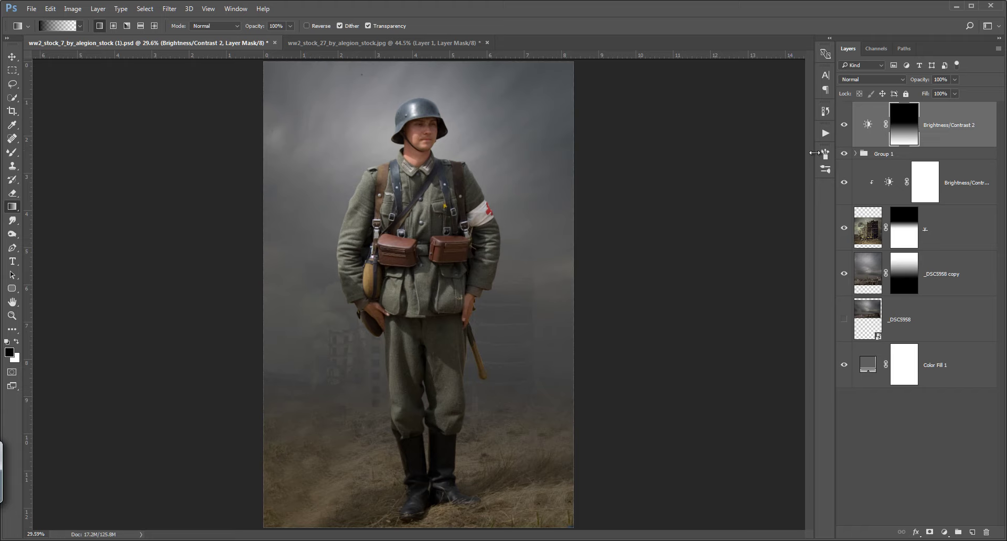
Step: Lower the _DSC5958 copy sky layer's opacity slightly
left_click(869, 273)
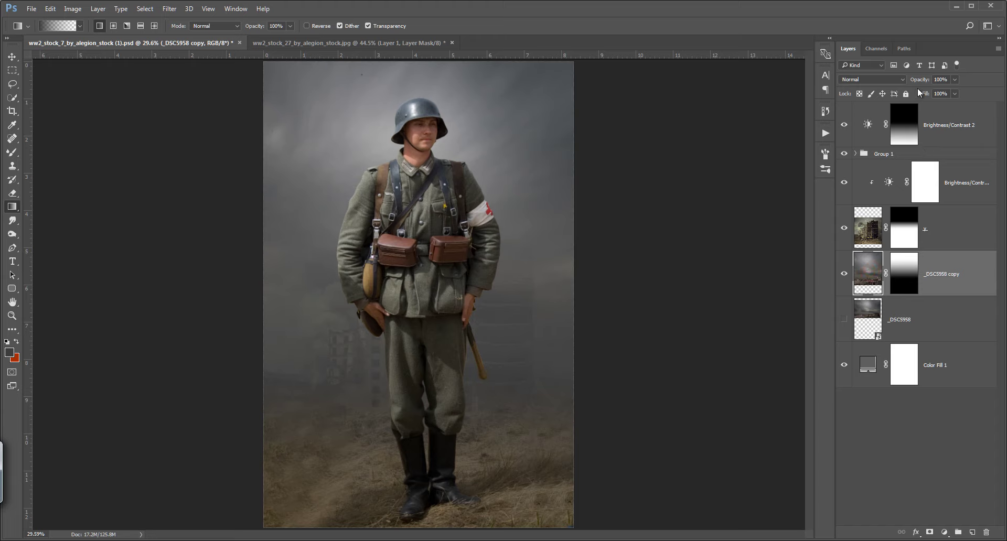
left_click_drag(920, 80, 940, 90)
left_click(916, 134)
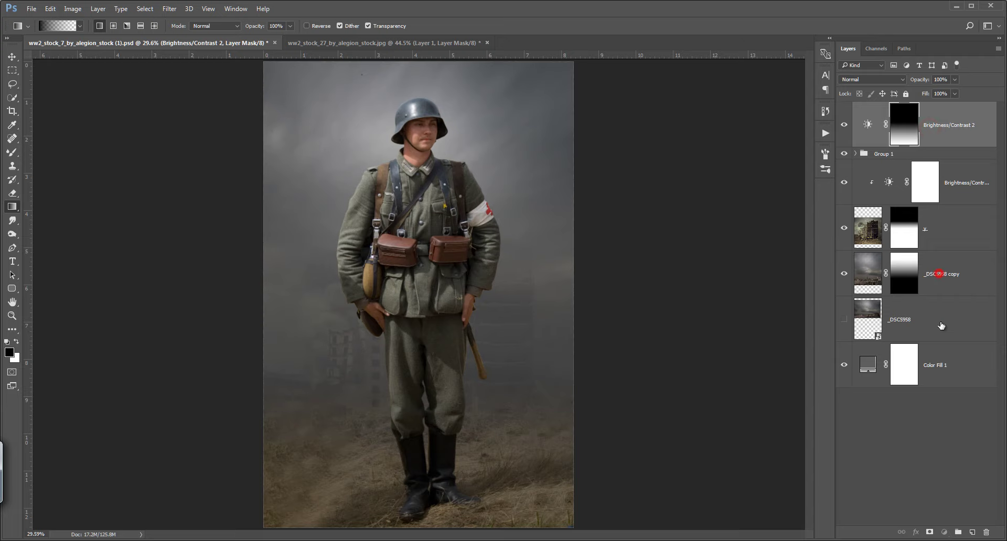
left_click(939, 273)
Step: Clip a new Brightness/Contrast adjustment to the sky copy with brightness -29
left_click(942, 532)
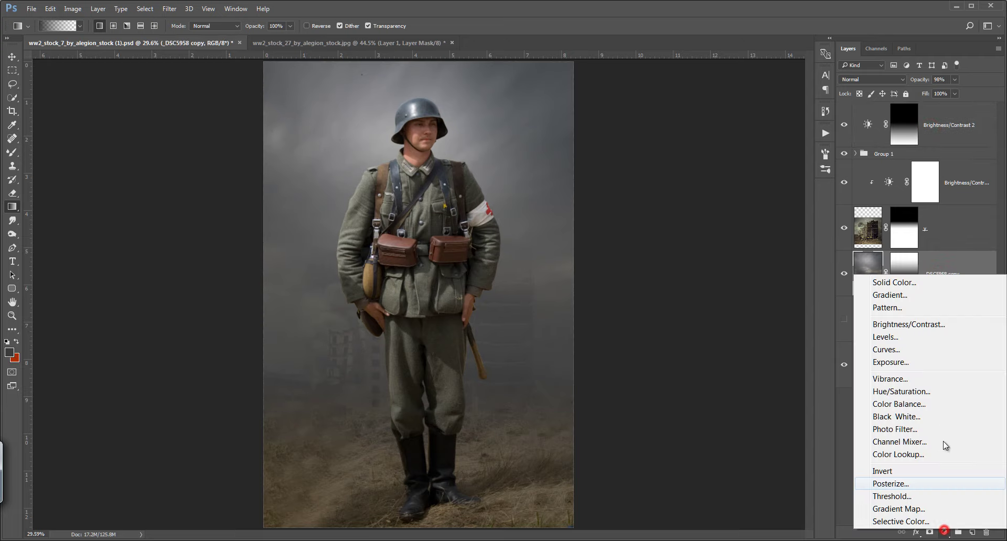
left_click(921, 325)
left_click(945, 295, "alt")
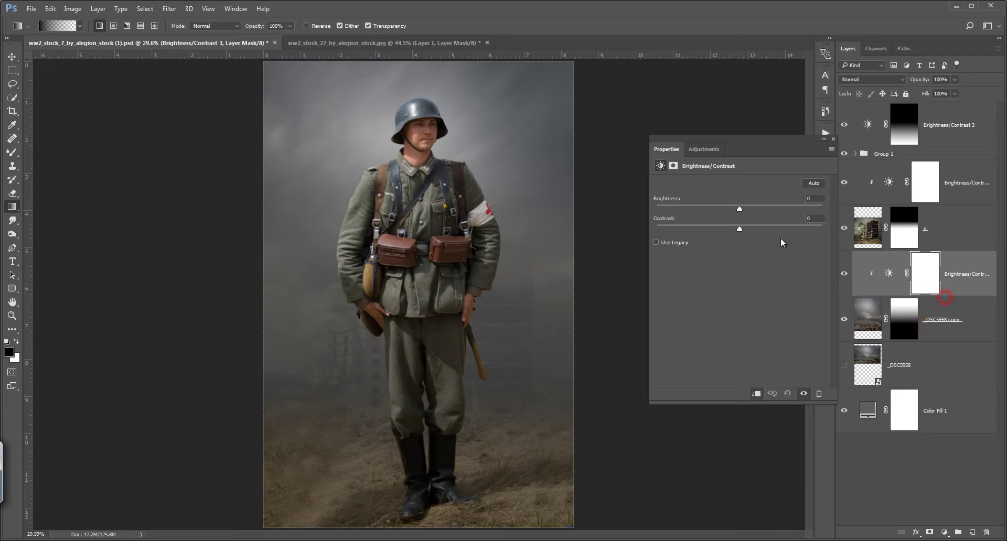
mouse_move(739, 208)
left_mouse_down()
mouse_move(723, 209)
mouse_move(748, 216)
mouse_move(738, 216)
left_mouse_up()
left_click(833, 139)
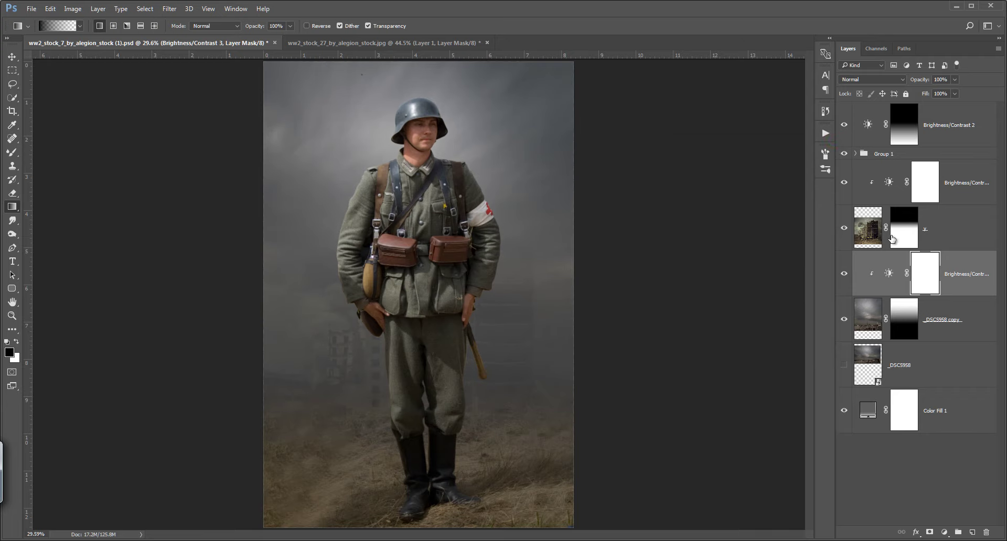
Step: Duplicate the Layer 0 copy soldier cut-out as Layer 0 copy 2 and hide the original
left_click(856, 154)
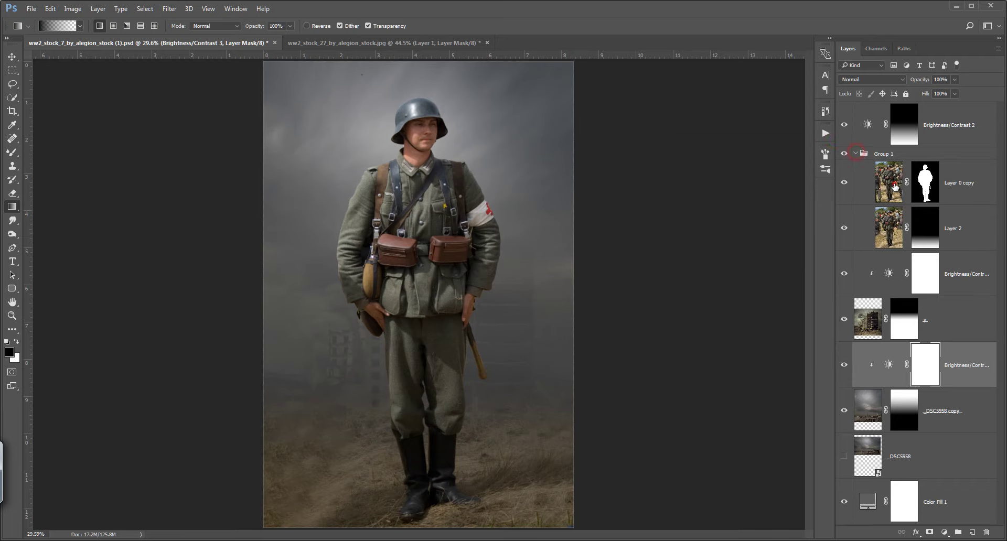
left_click(892, 184)
key("ctrl+j")
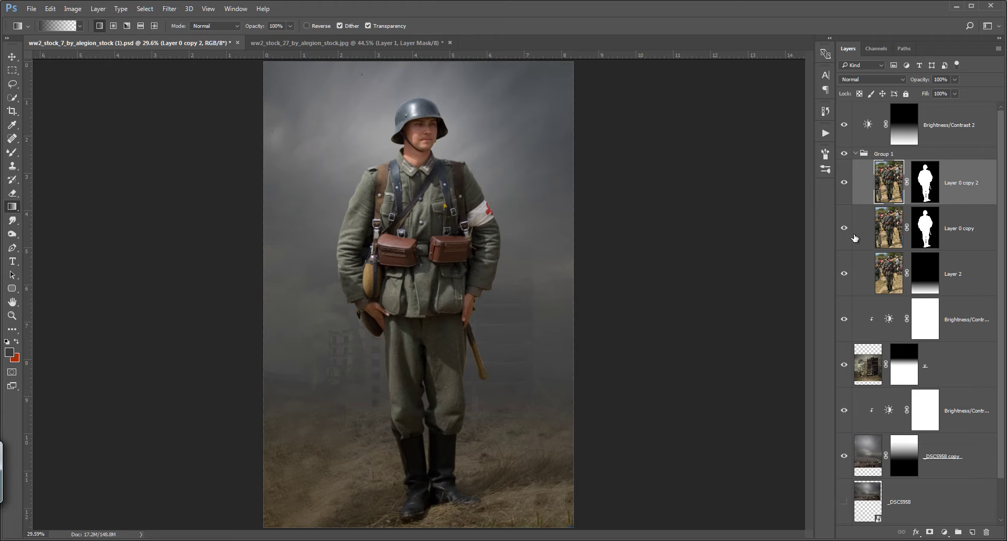
left_click(846, 274)
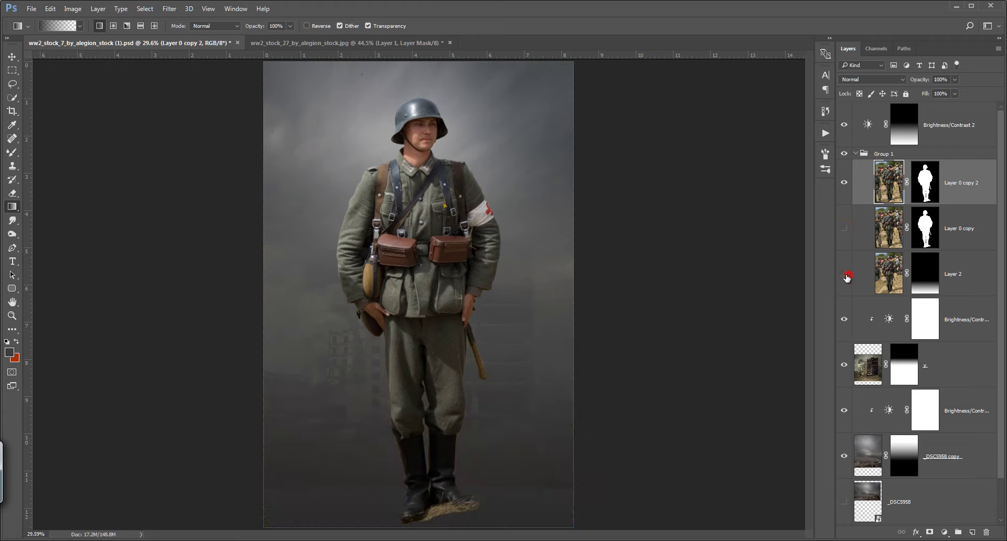
left_click(845, 274)
left_click(844, 229)
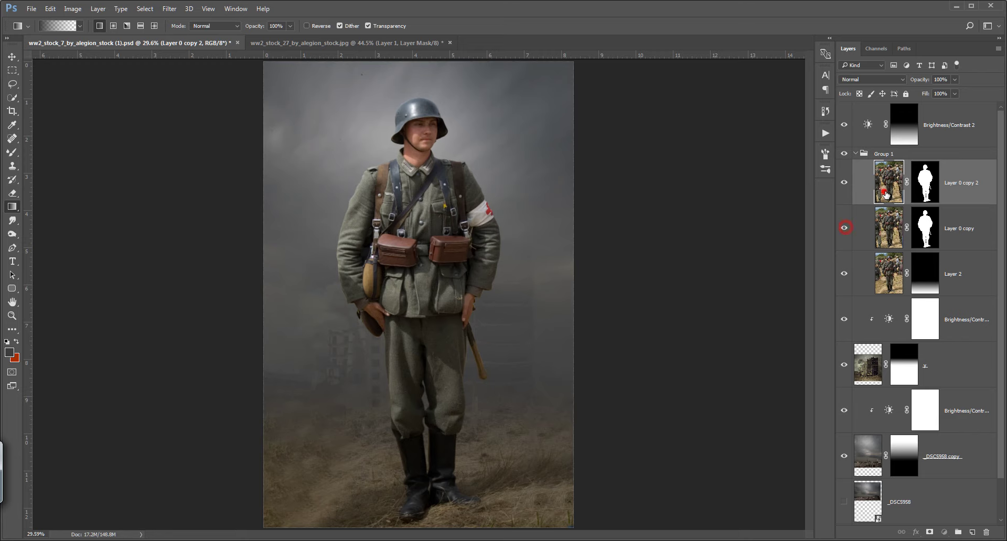
left_click(927, 185)
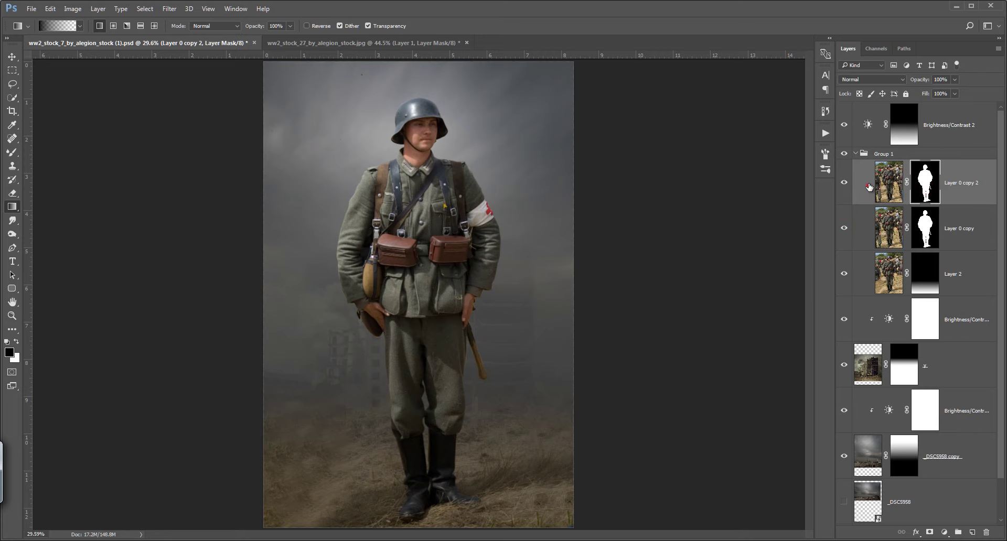
left_click(869, 186)
left_click(844, 227)
left_click(886, 183)
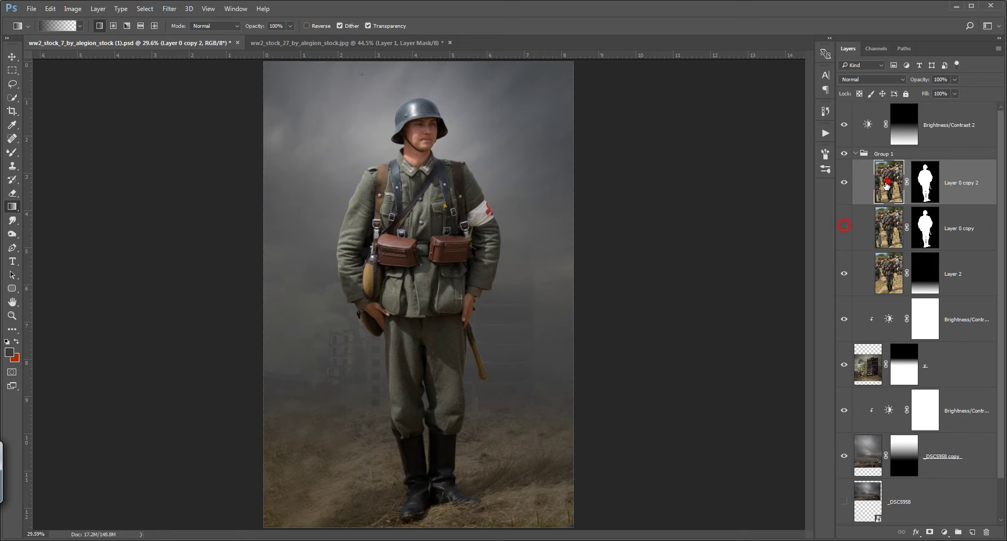
Step: Apply Camera Raw with Clarity +100, Highlights -100, Shadows +100 and exposure -0.25
left_click(168, 10)
left_click(201, 79)
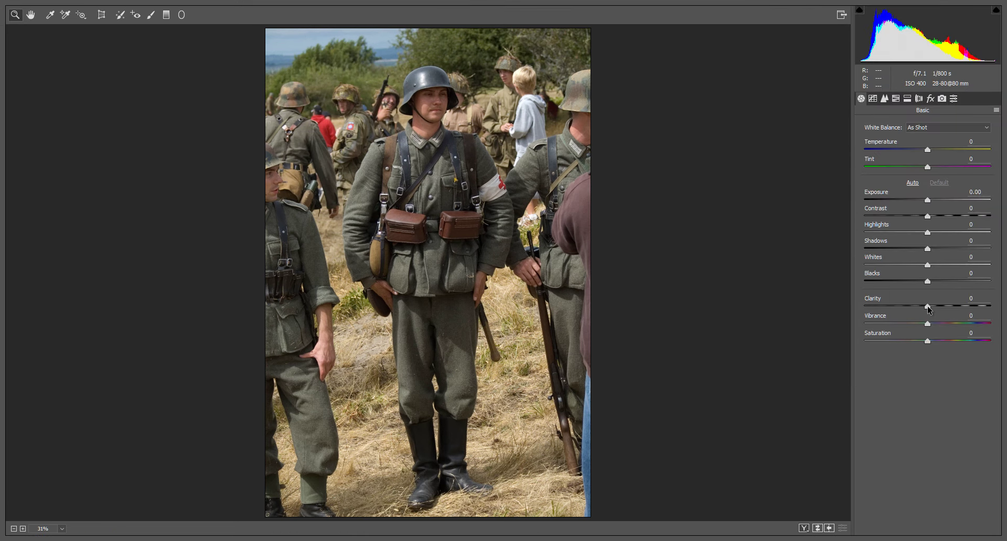
left_click_drag(927, 306, 1005, 306)
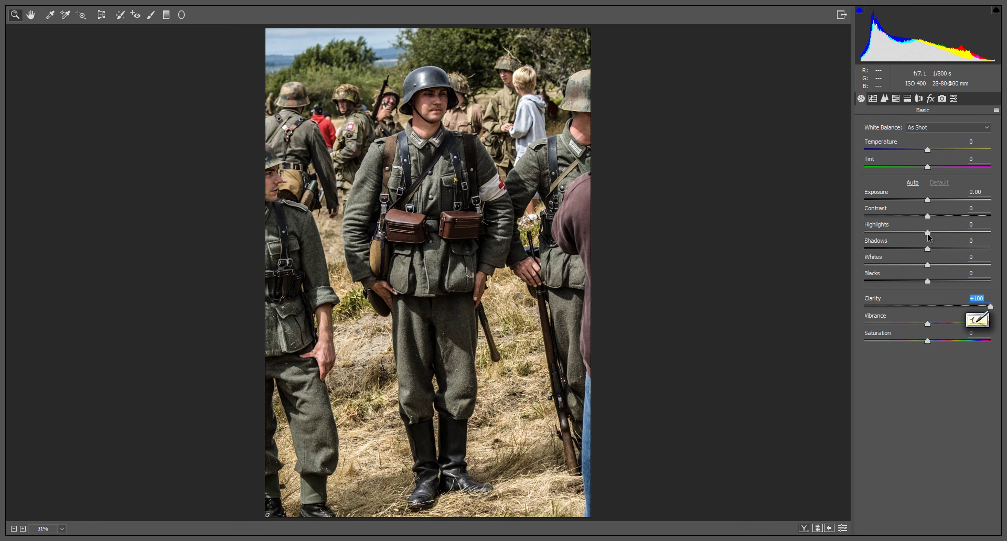
left_click_drag(927, 233, 859, 233)
left_click_drag(927, 247, 1005, 247)
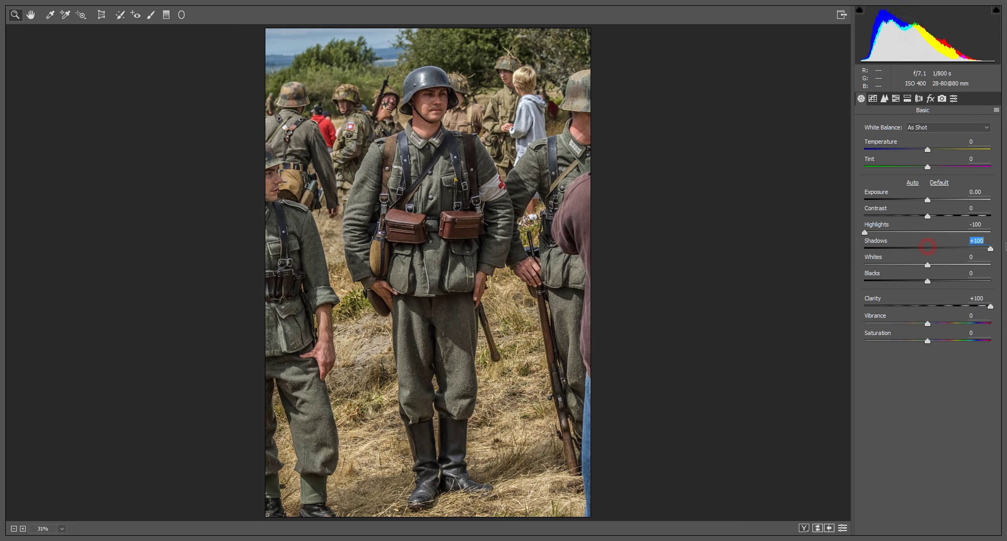
left_click_drag(928, 200, 925, 200)
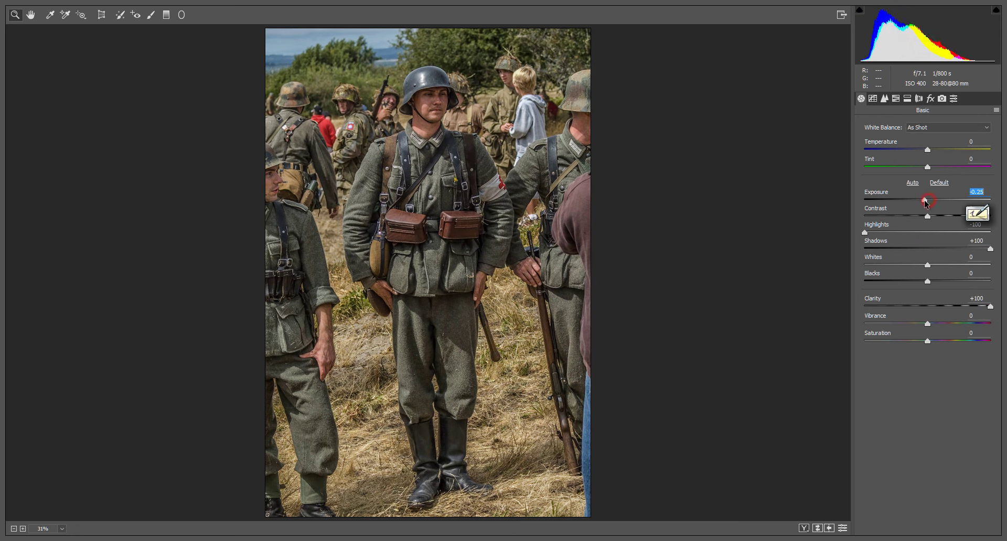
left_click(884, 99)
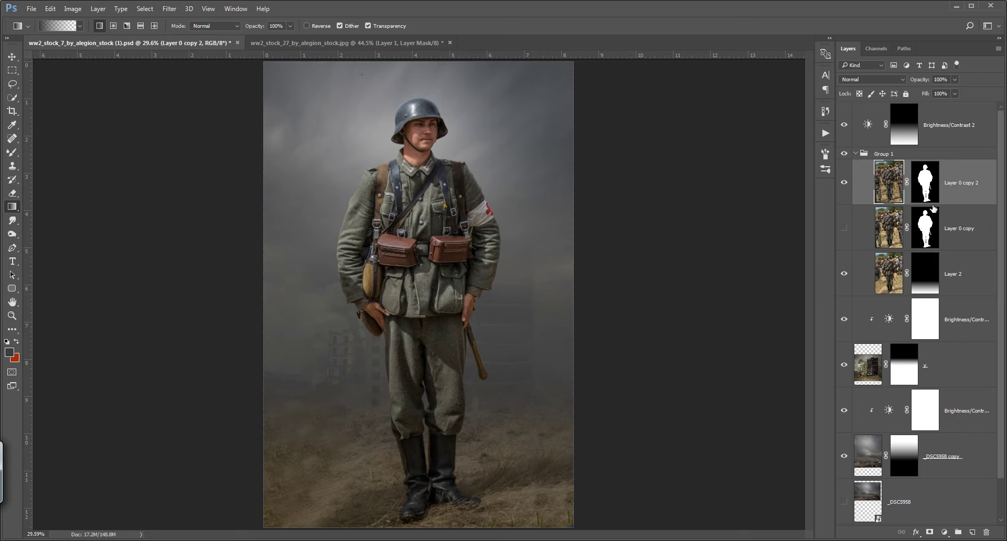
Step: Add an empty Layer 3, switch to the Mixer Brush and zoom to the face at brush size 45
left_click(960, 193)
left_click(973, 532)
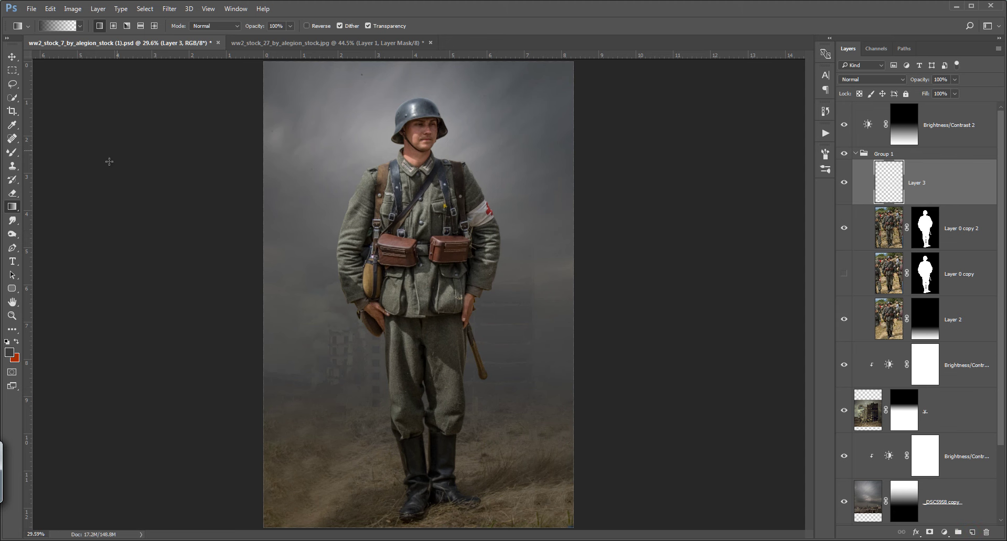
right_click(15, 153)
left_click(74, 180)
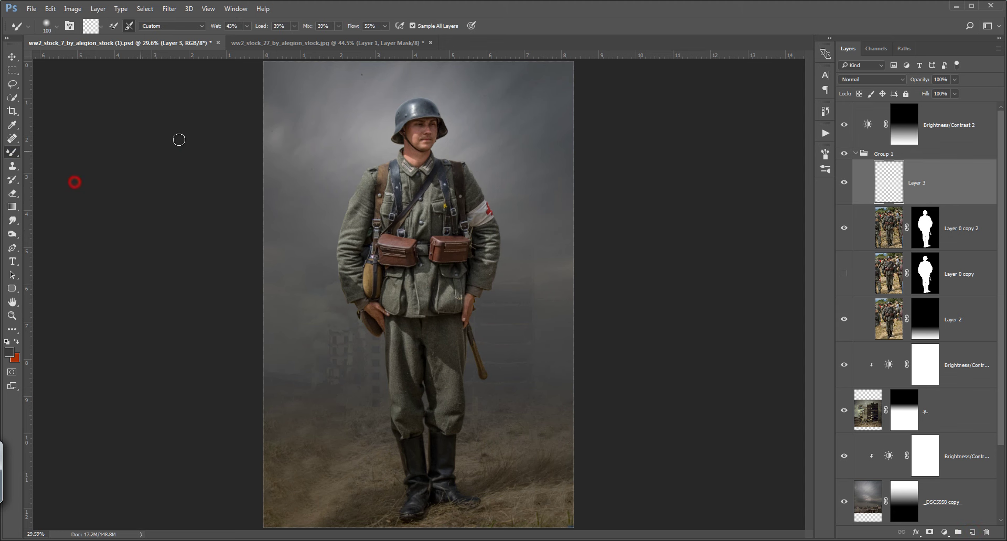
left_click(428, 134, "ctrl")
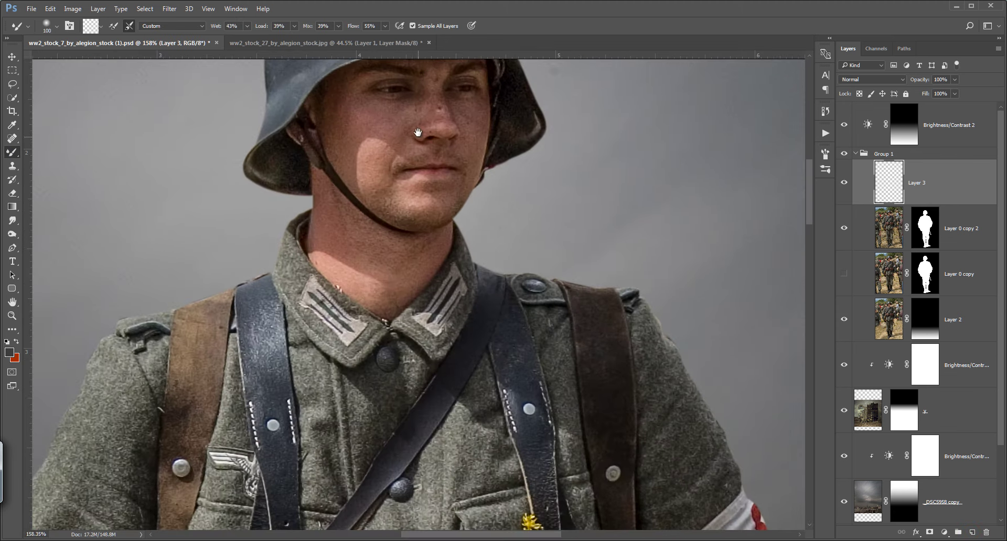
left_click_drag(419, 226, 433, 252)
key("bracketleft")
key("bracketleft")
key("bracketleft")
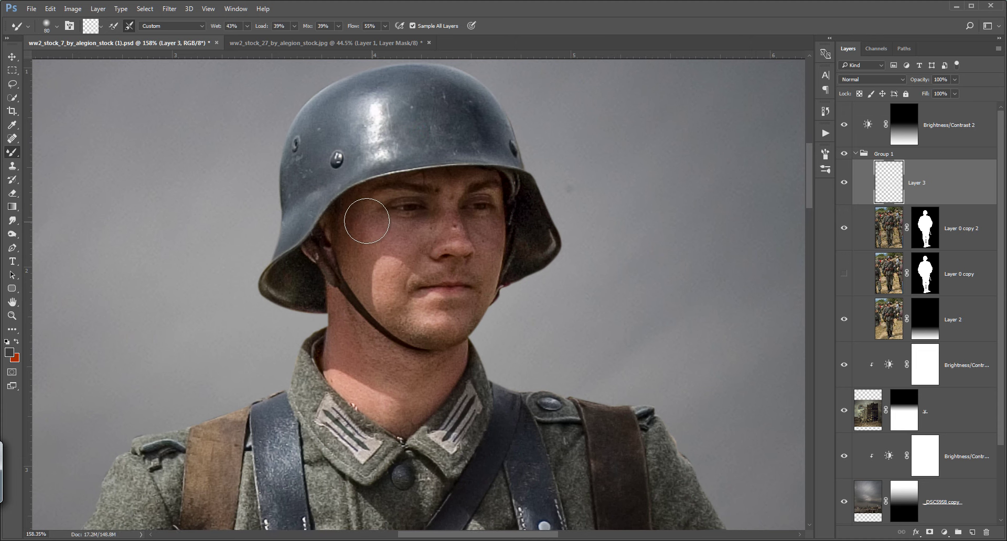
key("bracketleft")
Step: Blend the skin on the soldier's cheeks, forehead and beside the nose
mouse_move(365, 199)
left_mouse_down()
mouse_move(379, 215)
mouse_move(358, 261)
mouse_move(348, 240)
mouse_move(351, 272)
mouse_move(364, 280)
mouse_move(379, 266)
left_mouse_up()
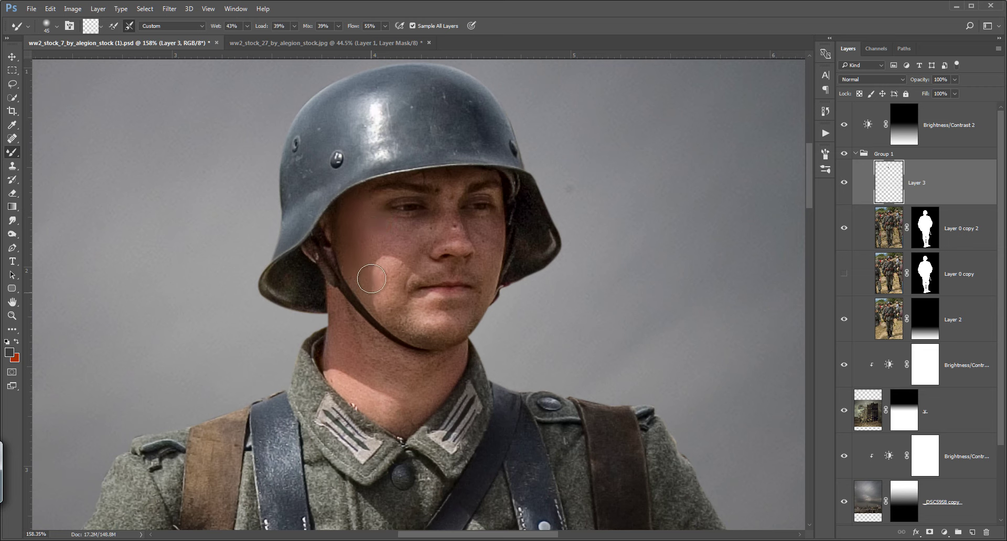
mouse_move(395, 257)
left_mouse_down()
mouse_move(383, 249)
mouse_move(425, 225)
left_mouse_up()
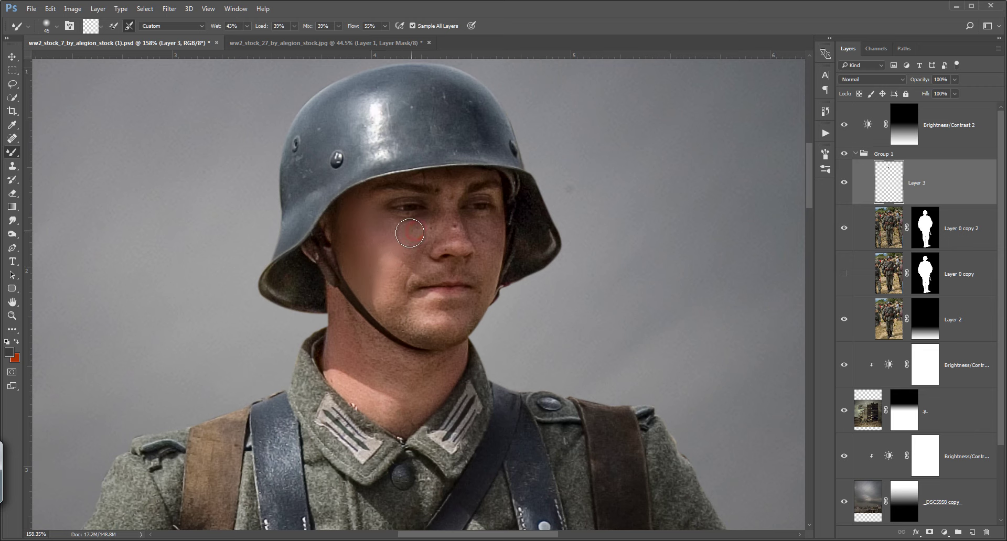
key("bracketleft")
mouse_move(448, 176)
left_mouse_down()
mouse_move(458, 176)
mouse_move(429, 181)
mouse_move(450, 210)
mouse_move(437, 233)
mouse_move(490, 227)
mouse_move(475, 195)
mouse_move(495, 192)
left_mouse_up()
key("bracketleft")
key("bracketright")
key("bracketleft")
key("bracketleft")
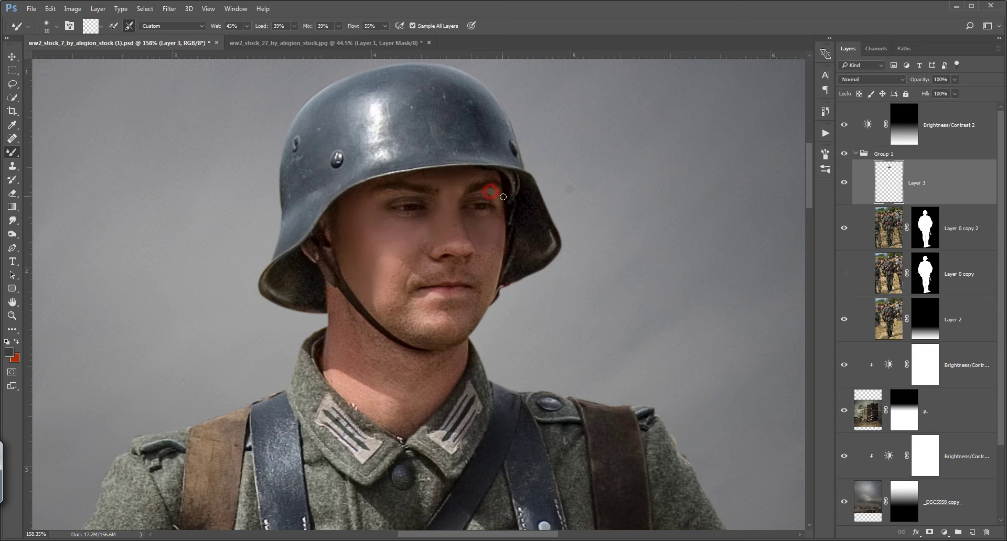
key("bracketright")
left_click_drag(483, 258, 494, 266)
key("bracketright")
left_click_drag(424, 250, 429, 247)
key("bracketleft")
key("bracketleft")
key("bracketleft")
Step: Blend the skin on the nose and along the brow under the helmet brim
left_click(463, 242)
left_click(454, 229)
left_click(468, 243)
left_click(398, 200)
left_click(360, 194)
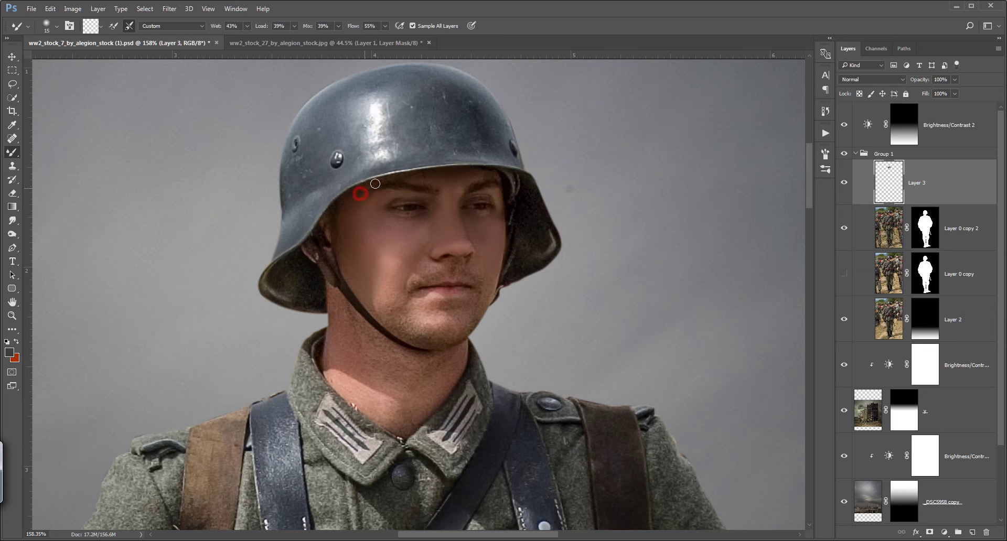
left_click(417, 175)
left_click(490, 175)
left_click(422, 170)
key("bracketright")
key("bracketright")
key("bracketright")
Step: Smooth the skin around the upper lip, mouth corner and chin
left_click(386, 301)
left_click(393, 303)
left_click(402, 285)
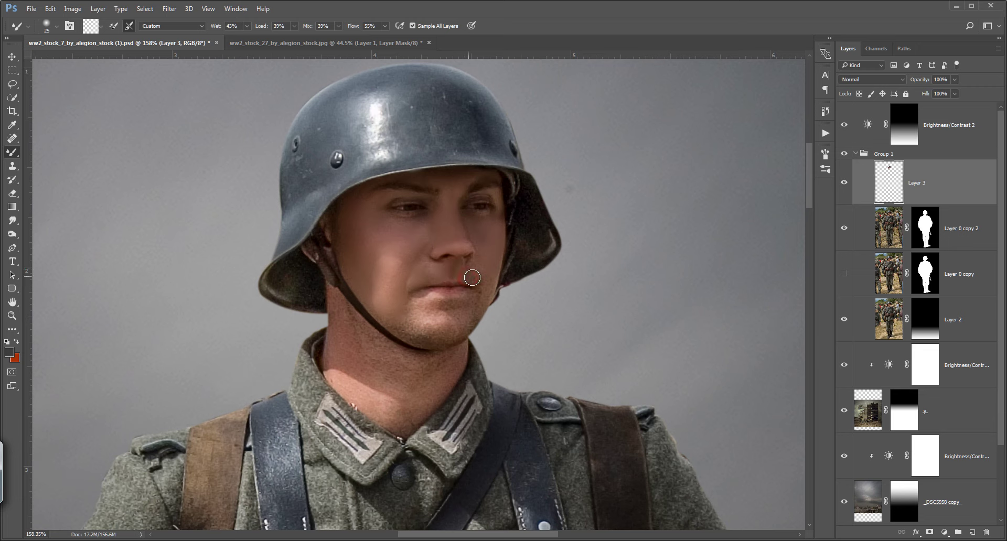
left_click_drag(472, 277, 480, 274)
key("ctrl+z")
key("bracketright")
mouse_move(418, 306)
left_mouse_down()
mouse_move(414, 323)
mouse_move(450, 307)
mouse_move(439, 335)
left_mouse_up()
left_click(392, 316)
left_click(435, 302)
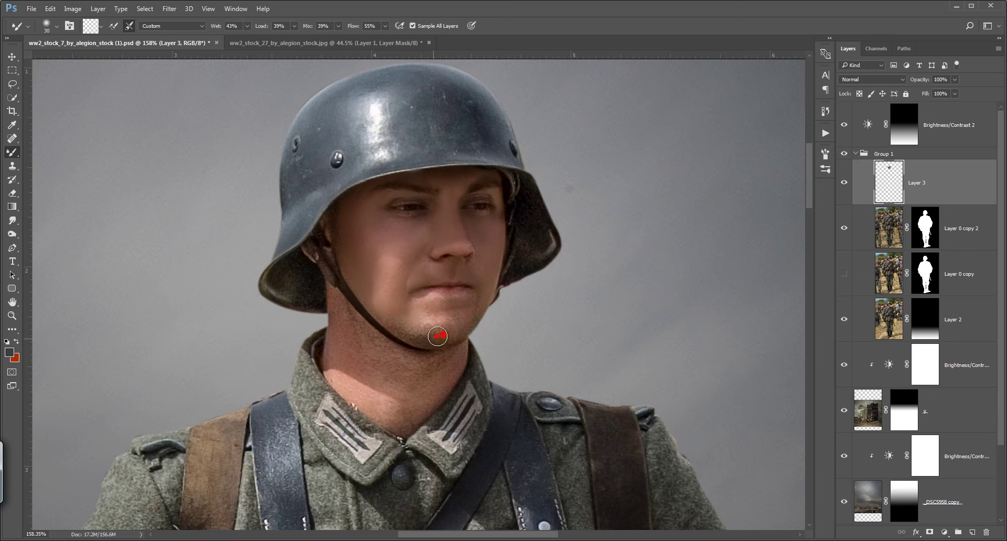
key("bracketright")
Step: Blend the jaw, neck and lower lip, then fit the whole image in view
mouse_move(335, 314)
left_mouse_down()
mouse_move(336, 302)
mouse_move(335, 325)
mouse_move(369, 344)
mouse_move(348, 319)
left_mouse_up()
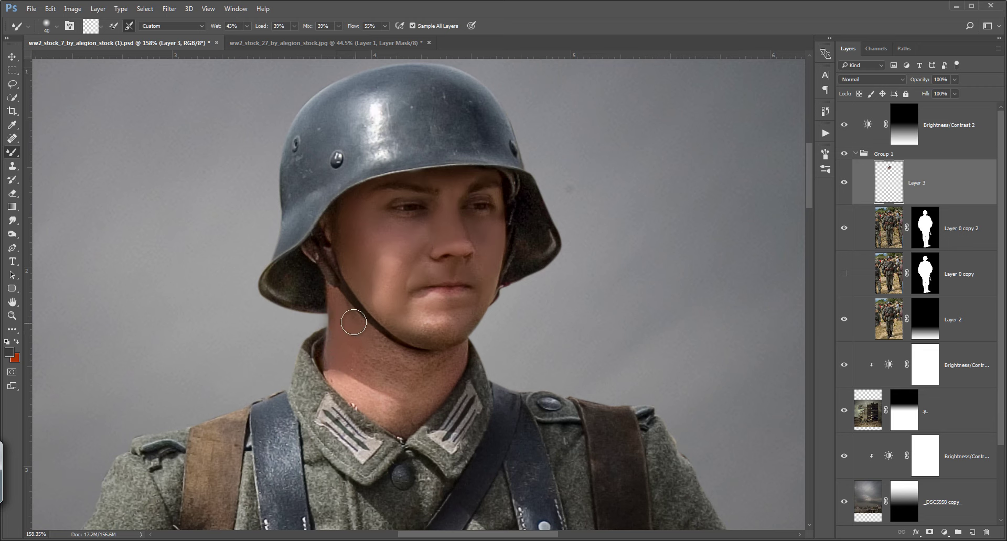
key("bracketright")
mouse_move(378, 369)
left_mouse_down()
mouse_move(359, 362)
mouse_move(378, 345)
mouse_move(369, 383)
mouse_move(333, 386)
mouse_move(391, 421)
left_mouse_up()
left_click_drag(419, 366, 409, 423)
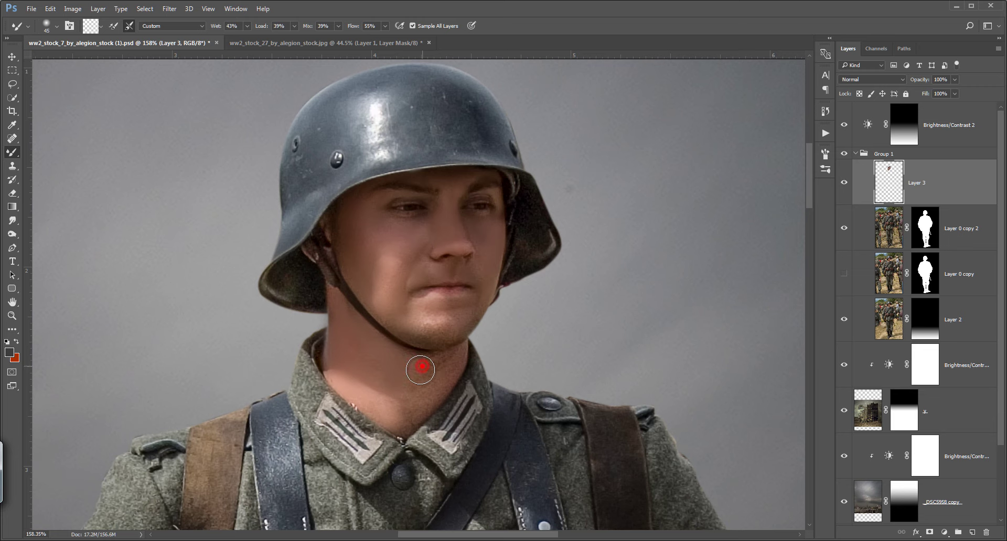
key("bracketleft")
mouse_move(419, 370)
left_mouse_down()
mouse_move(441, 355)
mouse_move(421, 411)
left_mouse_up()
key("bracketleft")
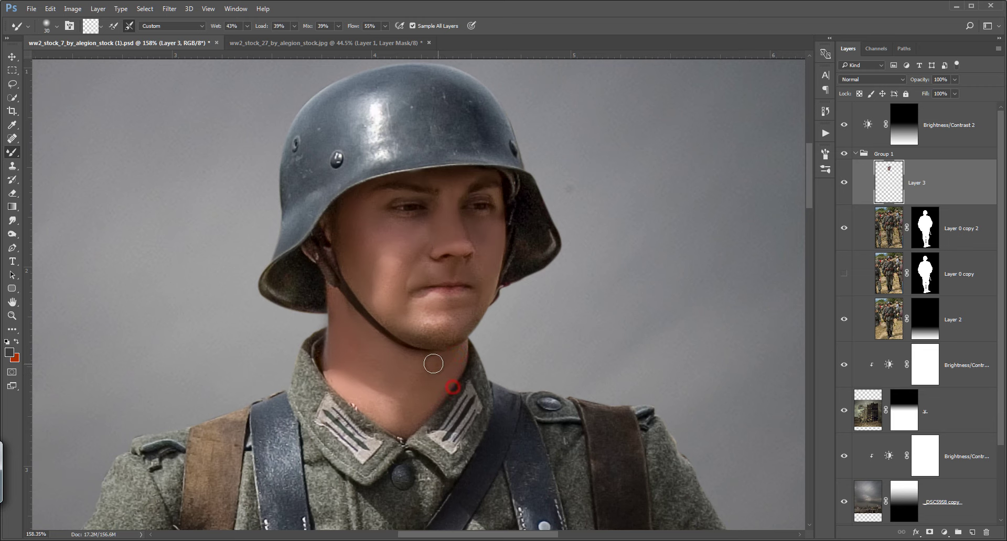
left_click_drag(412, 357, 395, 342)
mouse_move(418, 330)
left_mouse_down()
mouse_move(481, 310)
mouse_move(410, 318)
left_mouse_up()
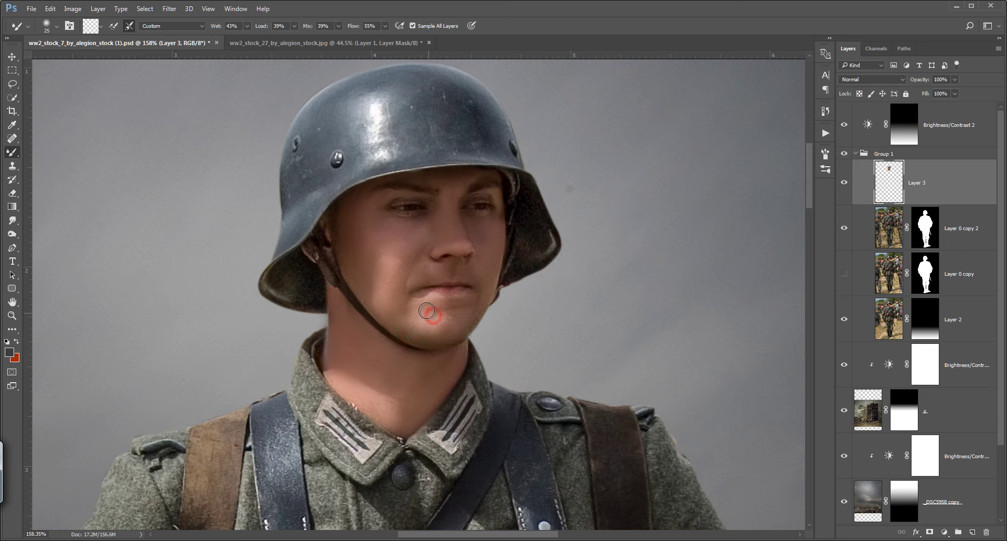
key("bracketleft")
left_click_drag(444, 296, 463, 298)
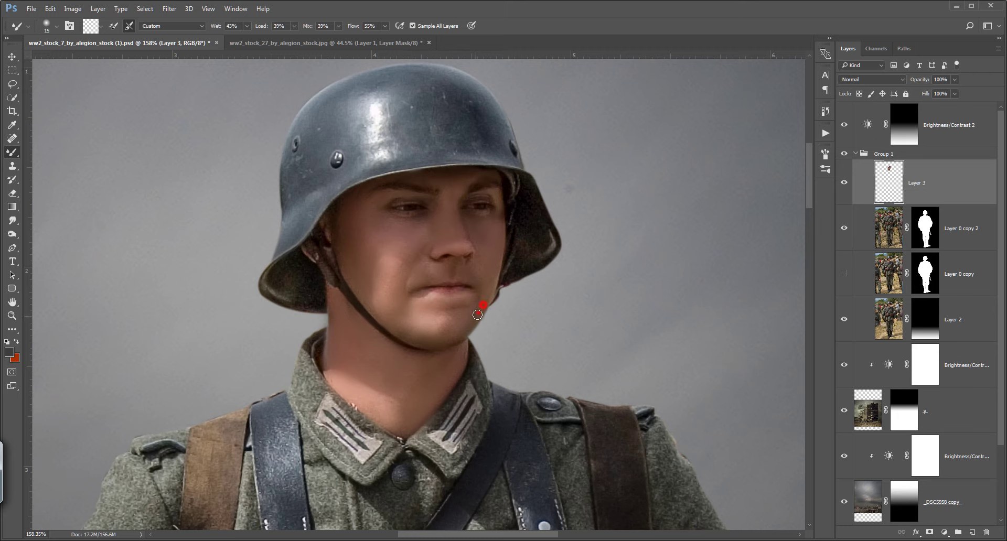
key("ctrl+0")
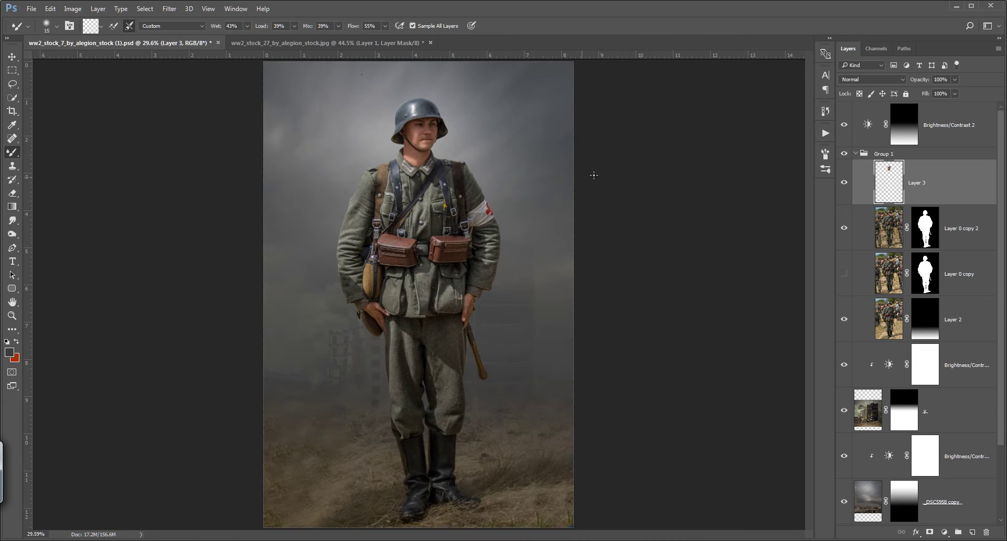
Step: Smooth the skin on the back of the first hand and wrist
mouse_move(393, 276)
left_mouse_down()
mouse_move(445, 264)
mouse_move(387, 355)
mouse_move(347, 224)
left_mouse_up()
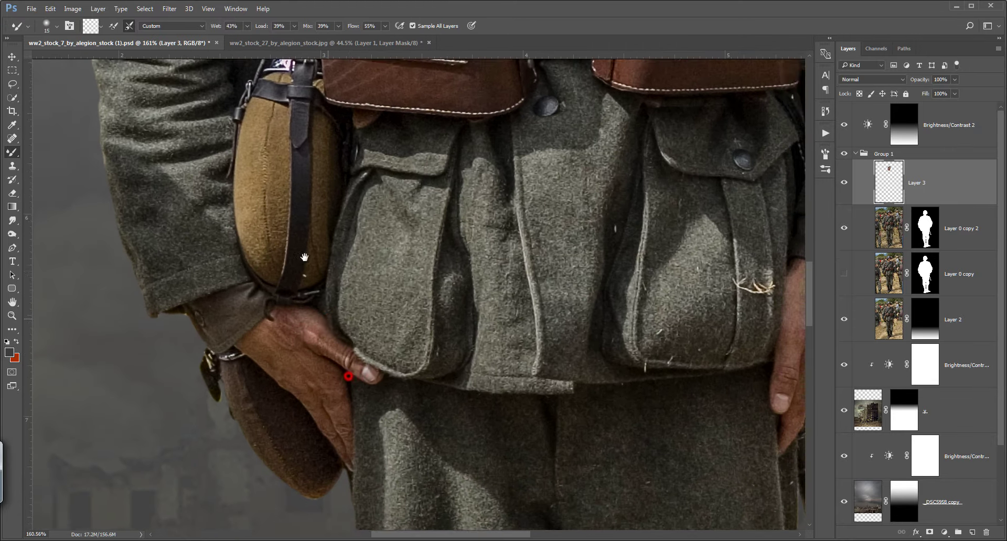
key("bracketright")
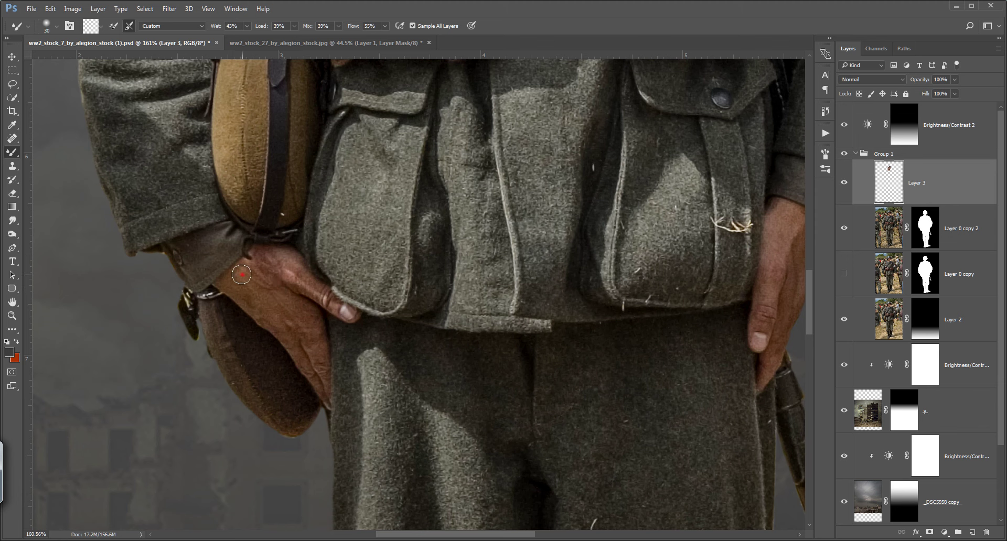
left_click_drag(236, 281, 259, 283)
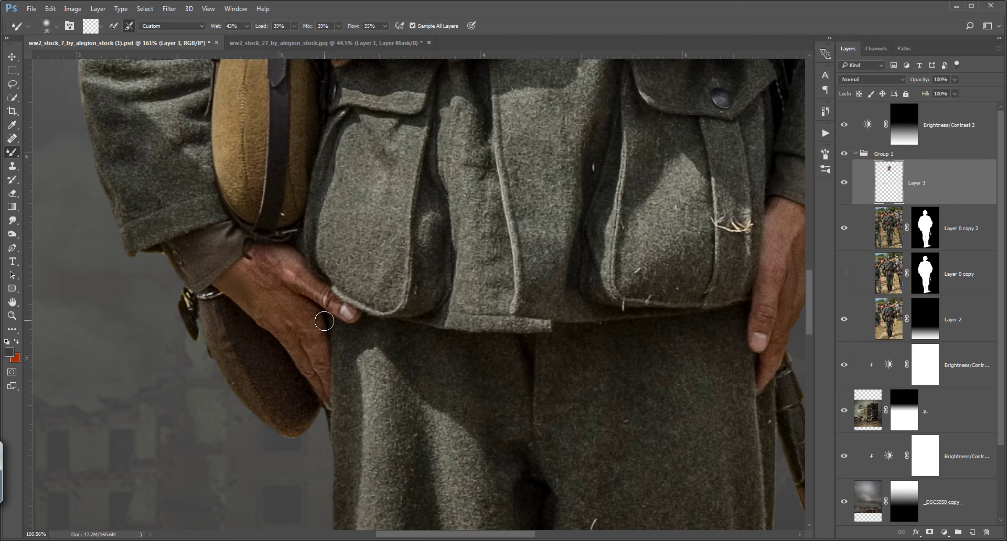
mouse_move(265, 263)
left_mouse_down()
mouse_move(283, 264)
mouse_move(280, 256)
mouse_move(294, 279)
mouse_move(249, 265)
mouse_move(225, 292)
mouse_move(265, 311)
mouse_move(276, 300)
left_mouse_up()
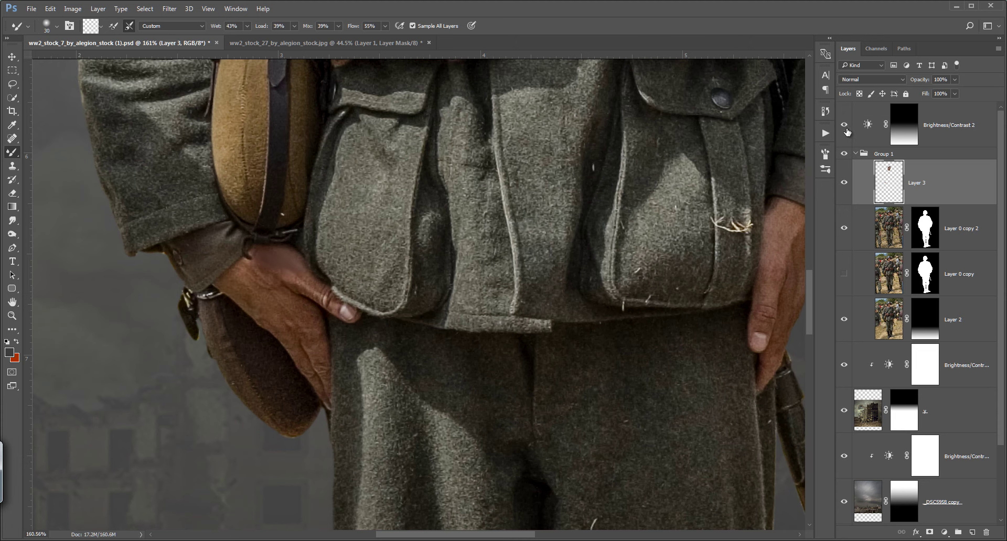
left_click(844, 126)
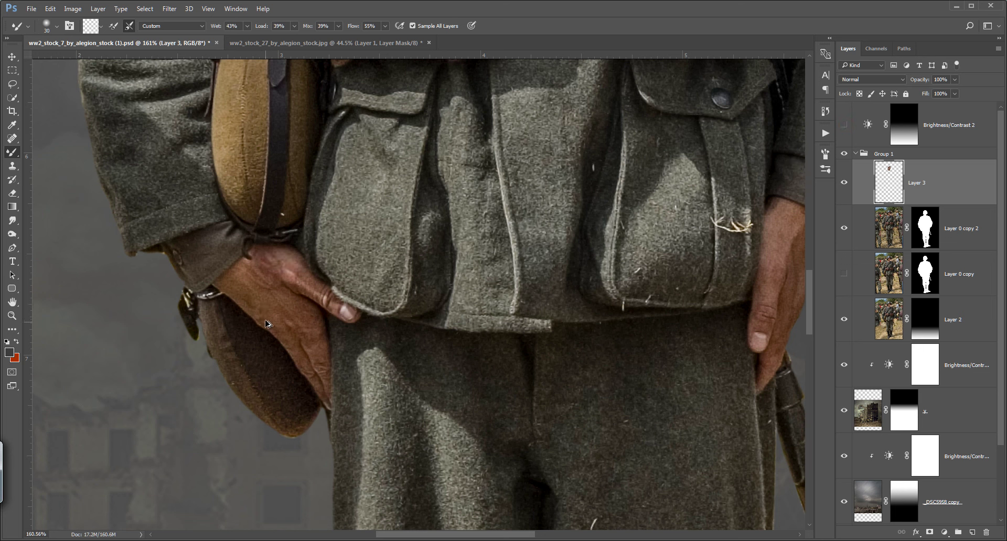
mouse_move(239, 288)
left_mouse_down()
mouse_move(228, 284)
mouse_move(249, 290)
mouse_move(234, 295)
mouse_move(269, 292)
mouse_move(270, 276)
mouse_move(272, 323)
mouse_move(308, 320)
mouse_move(295, 350)
mouse_move(311, 342)
mouse_move(304, 316)
left_mouse_up()
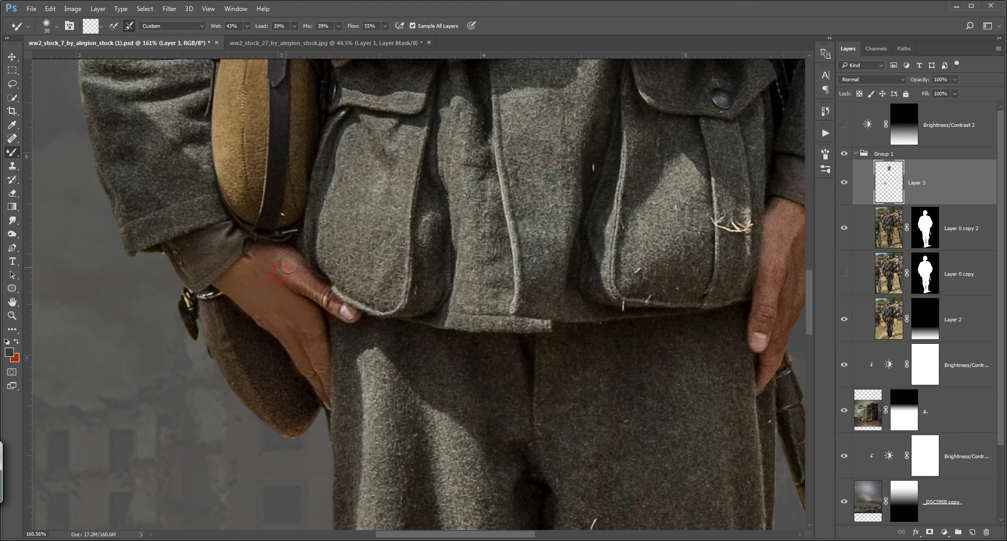
left_click_drag(287, 264, 317, 297)
Step: Smooth the soldier's other hand and wrist, then fit the image to the window
left_click_drag(383, 291, 111, 275)
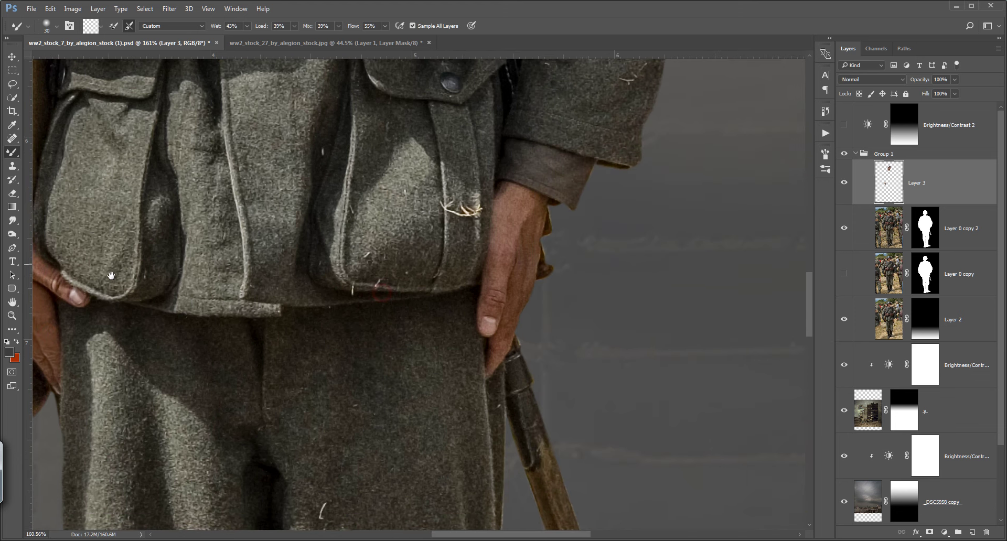
mouse_move(506, 221)
left_mouse_down()
mouse_move(525, 196)
mouse_move(493, 294)
left_mouse_up()
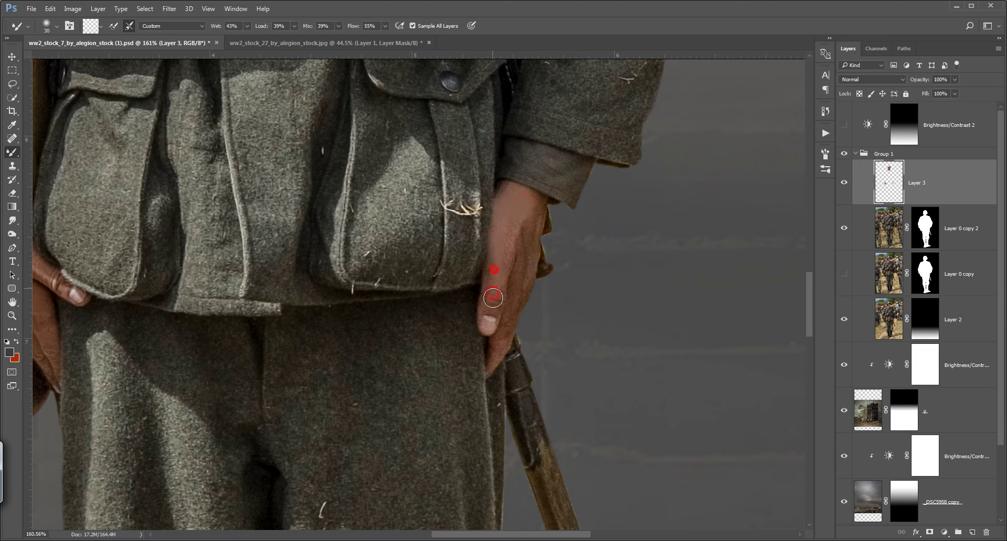
left_click_drag(522, 246, 525, 216)
mouse_move(528, 263)
left_mouse_down()
mouse_move(518, 258)
mouse_move(537, 222)
left_mouse_up()
key("ctrl+0")
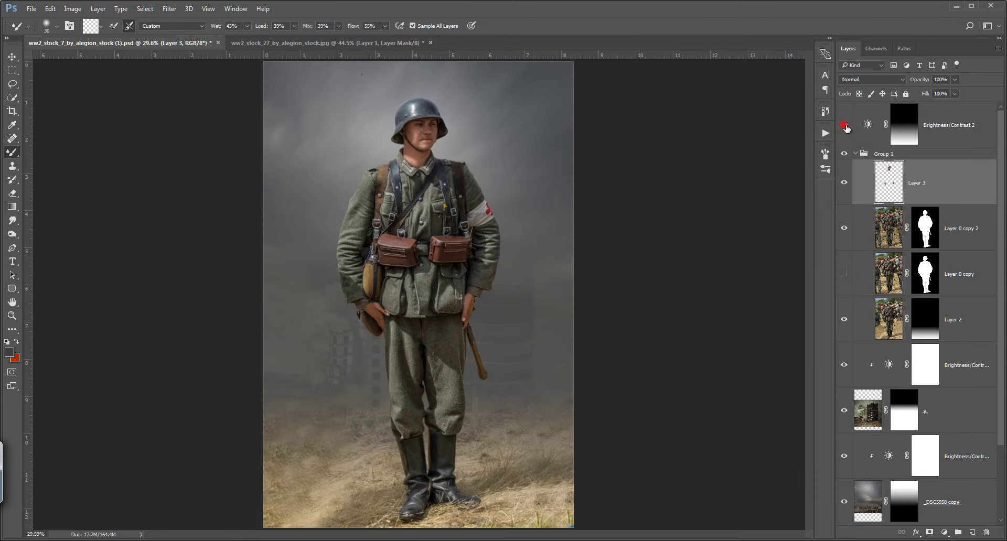
Step: Add Layer 4 below Brightness/Contrast 2, clipped to Group 1, filled 50% Gray in Overlay mode
left_click(844, 125)
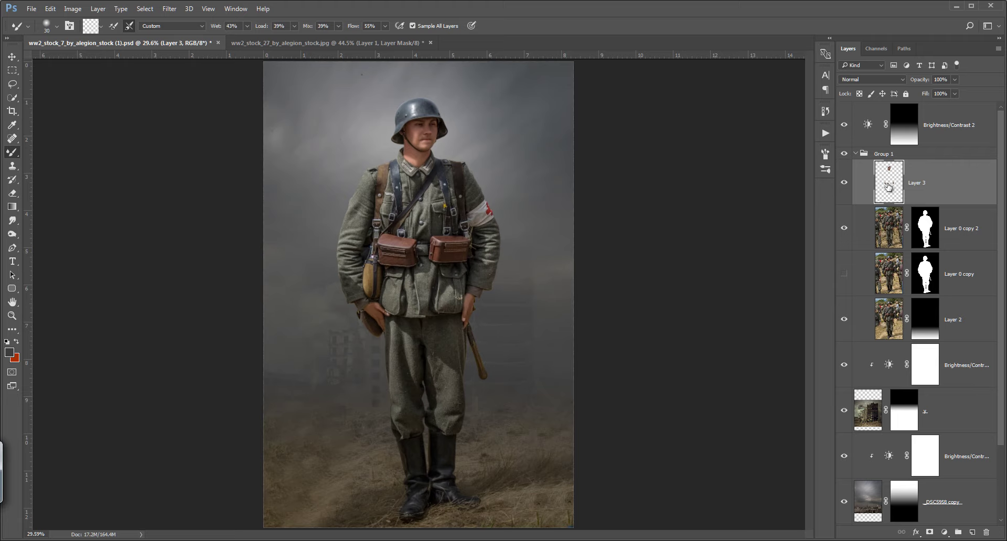
left_click(936, 131)
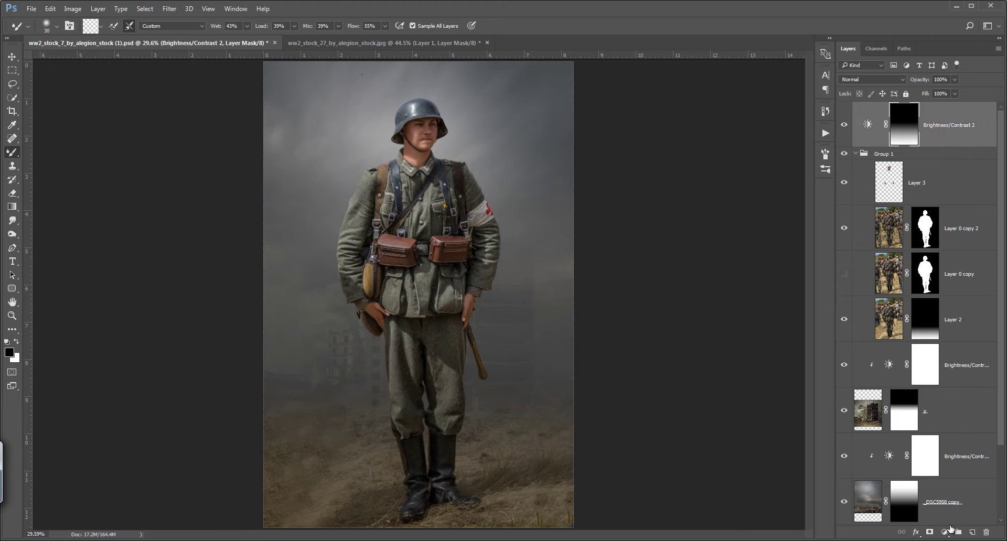
left_click(972, 532)
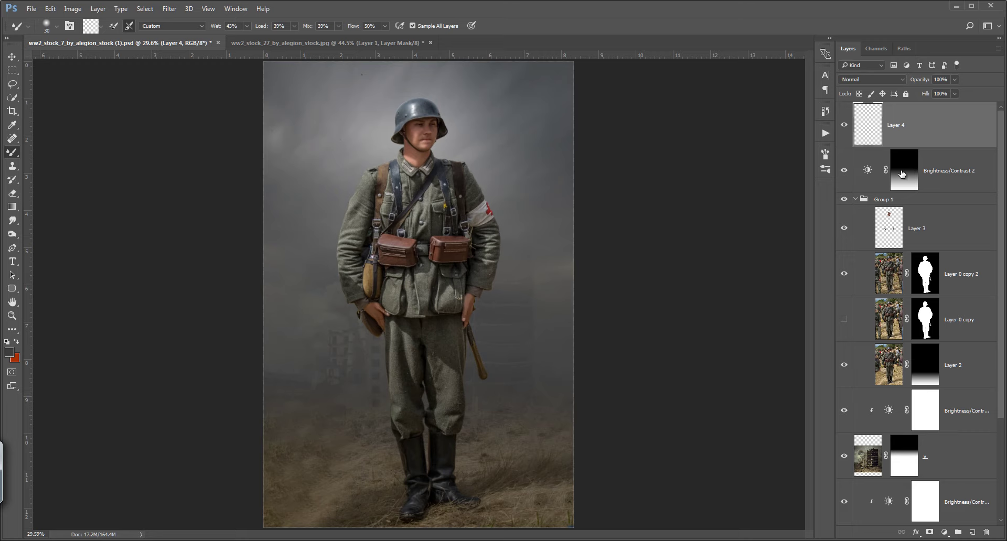
left_click_drag(922, 151, 930, 219)
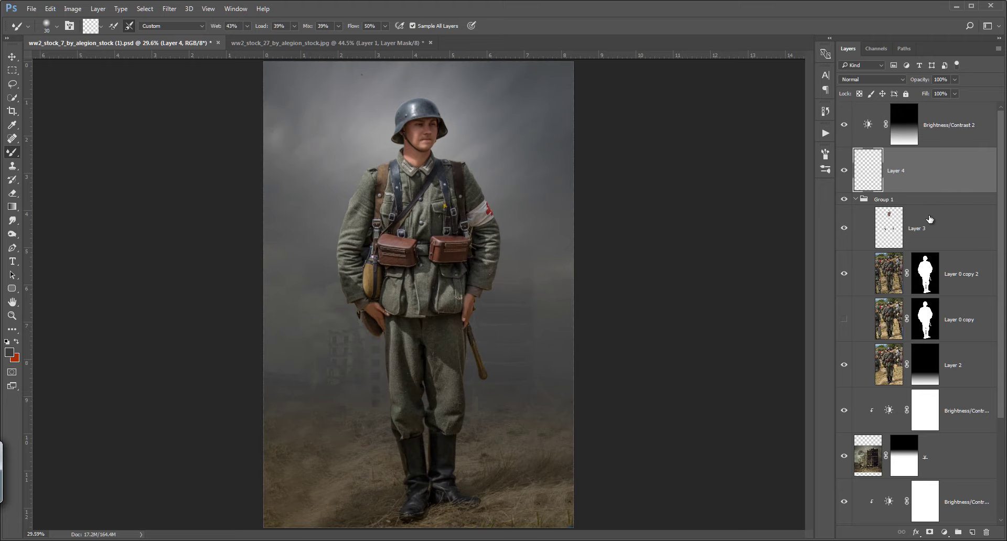
left_click(934, 192, "alt")
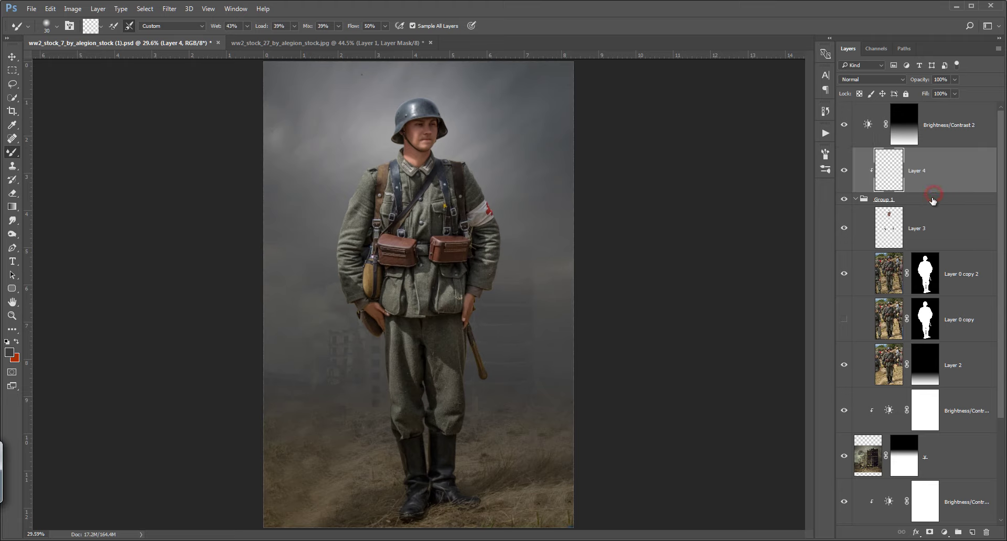
key("shift+F5")
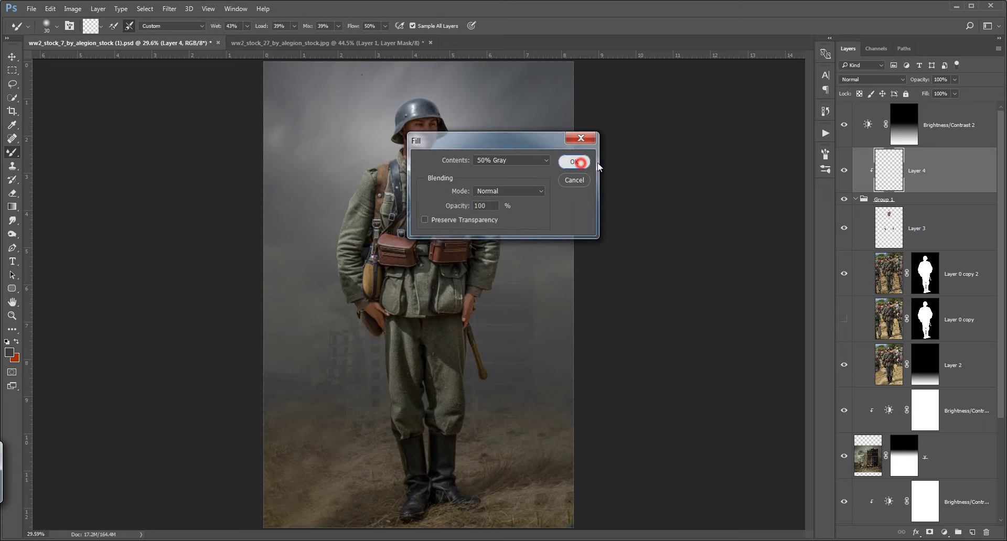
left_click(580, 164)
left_click(900, 81)
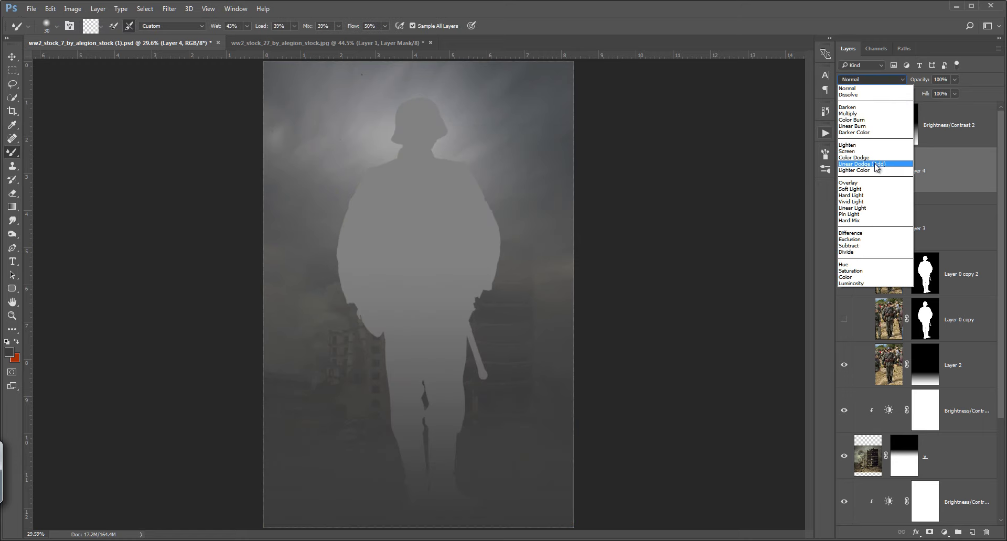
left_click(866, 183)
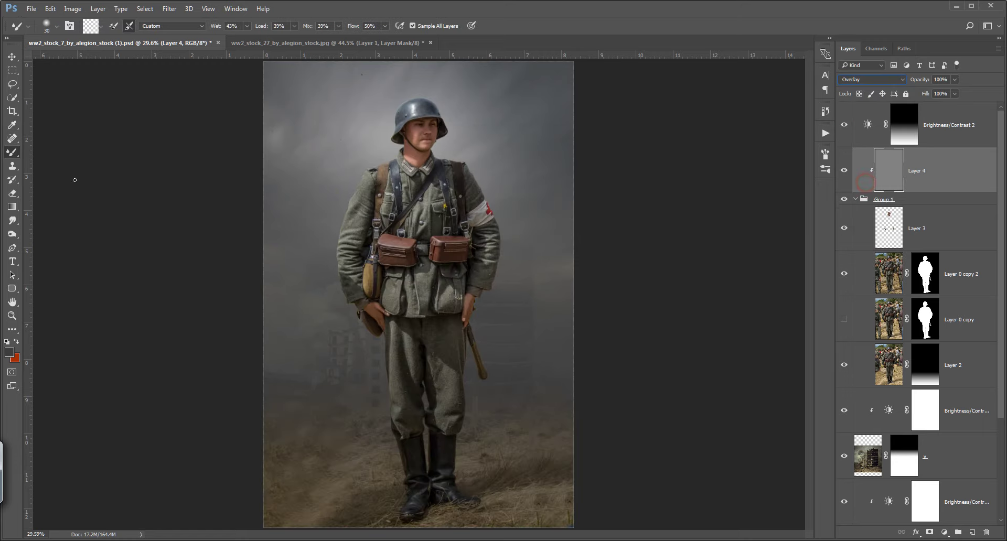
Step: Lighten the helmet with the Dodge Tool at about 19% midtone exposure
left_click_drag(12, 233, 50, 236)
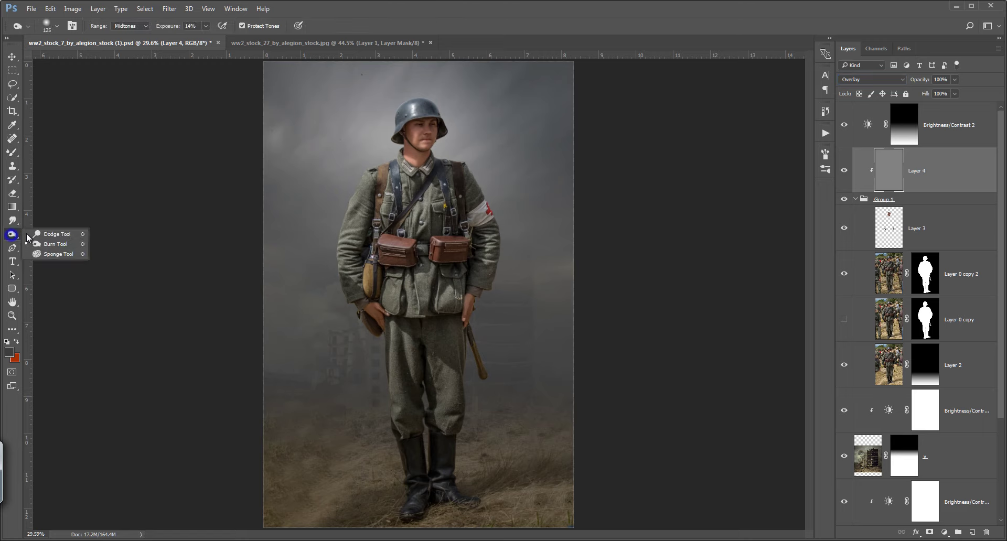
left_click(50, 235)
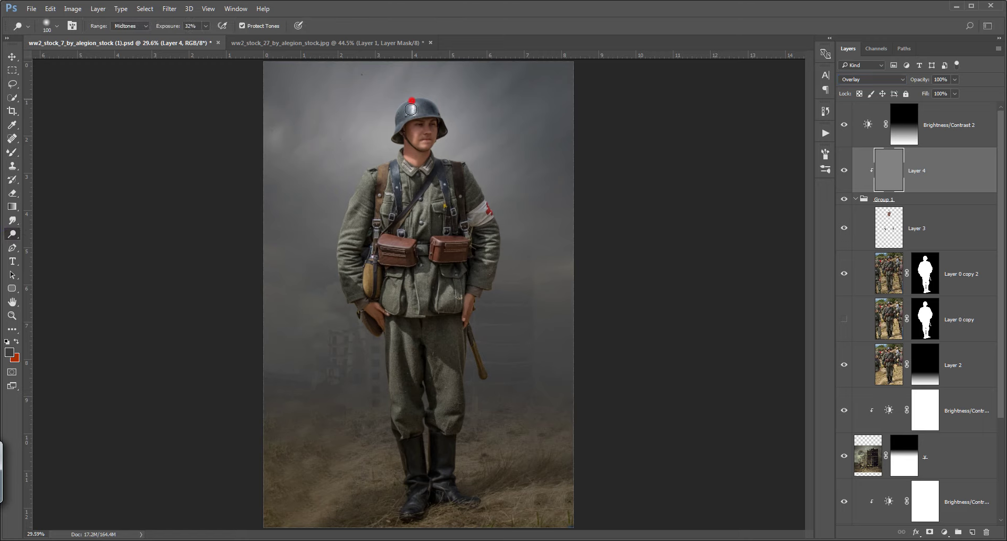
left_click_drag(411, 109, 413, 102)
left_click_drag(406, 104, 337, 238)
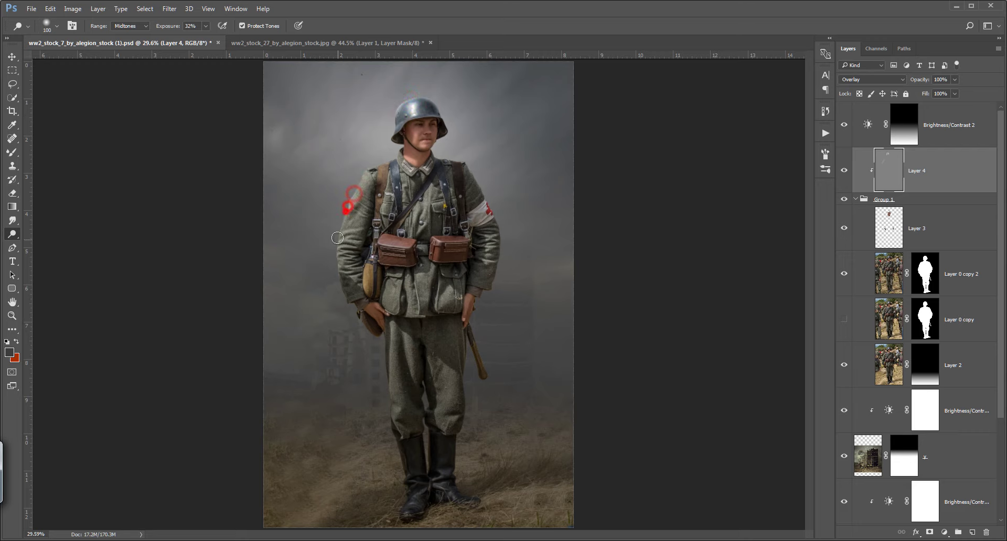
mouse_move(345, 233)
left_mouse_down()
mouse_move(442, 161)
mouse_move(435, 248)
left_mouse_up()
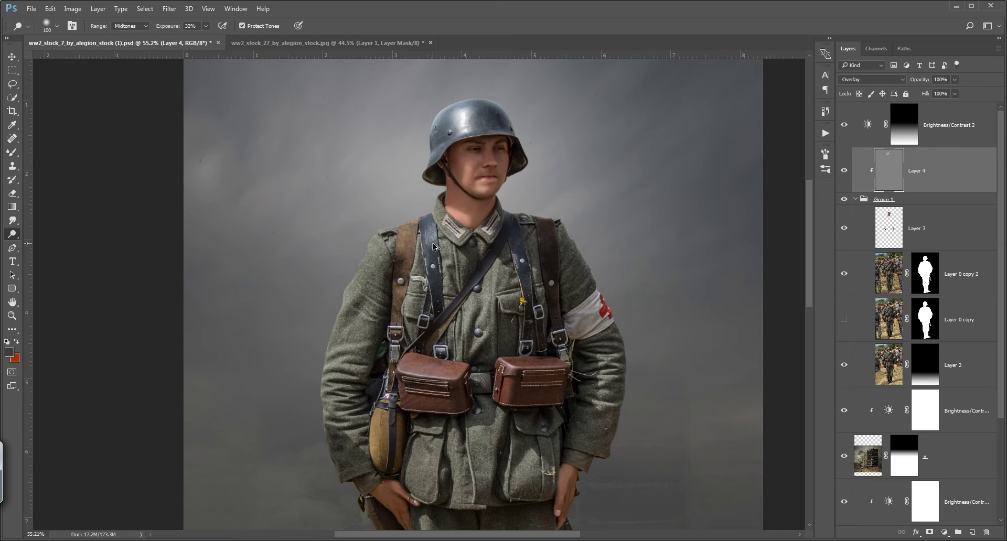
left_click_drag(173, 27, 168, 30)
key("bracketleft")
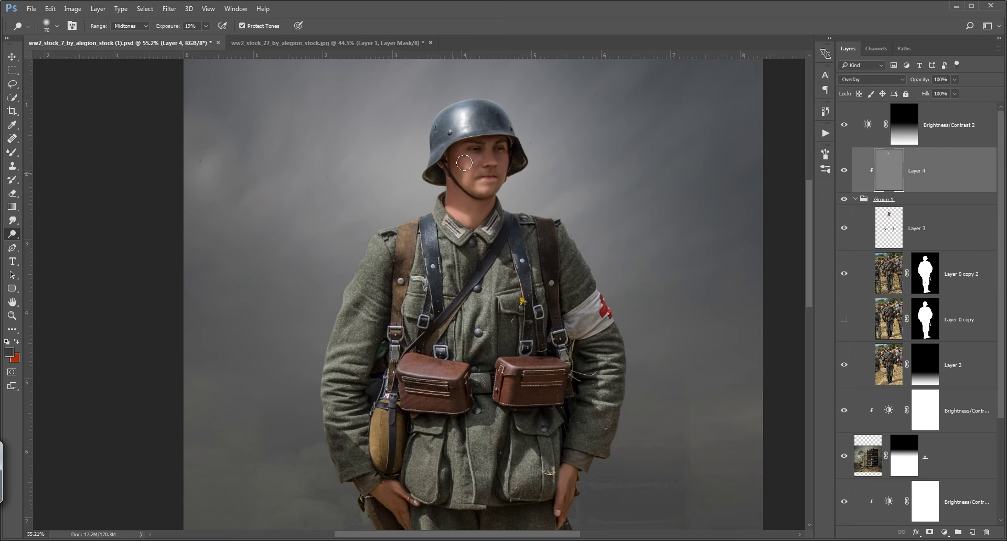
left_click(432, 162)
key("bracketright")
Step: Dodge the left sleeve, its edge and the left shoulder
left_click(351, 286)
key("bracketleft")
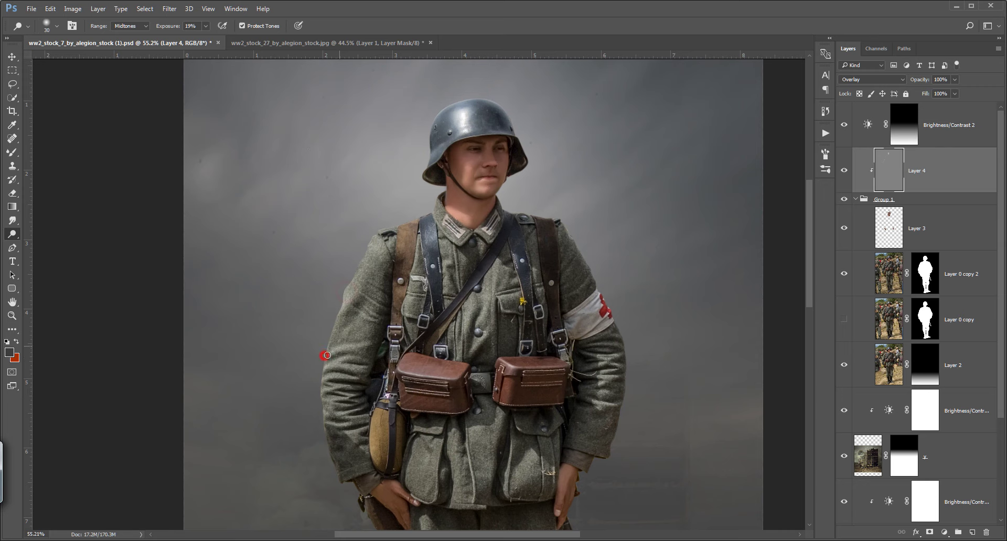
left_click_drag(324, 364, 349, 368)
left_click(328, 385)
left_click(321, 395)
key("bracketright")
key("bracketright")
left_click(365, 298)
left_click(381, 280)
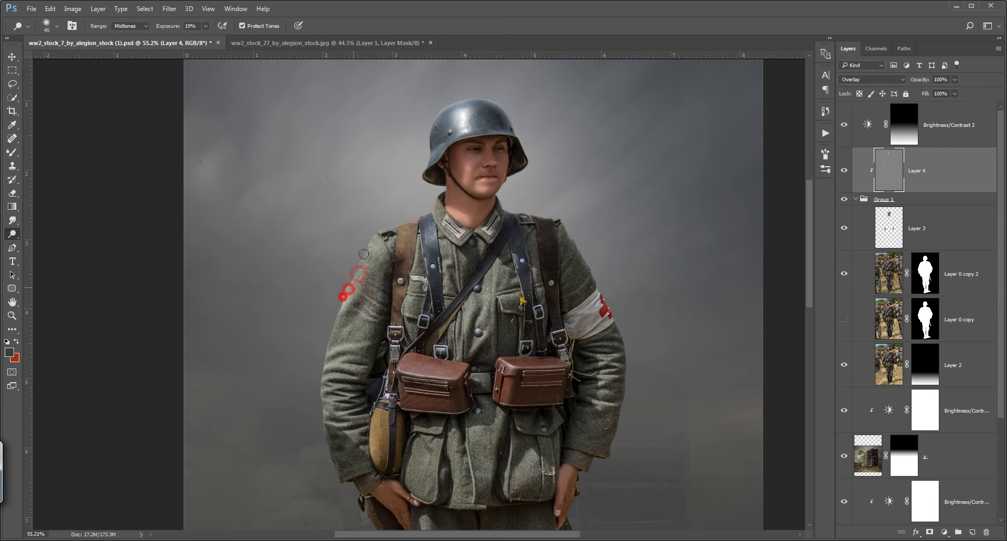
left_click(382, 255)
Step: Brighten the soldier's cheek, chin, neck, collar and tunic chest
left_click_drag(465, 154, 469, 173)
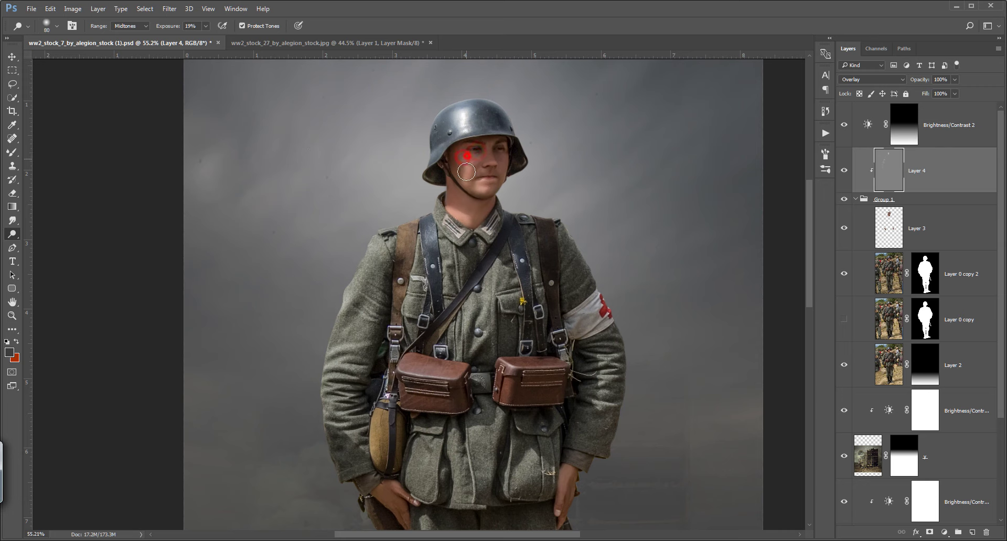
key("bracketleft")
key("bracketright")
key("bracketright")
left_click(488, 185)
left_click(453, 198)
left_click(463, 216)
key("bracketright")
key("bracketright")
key("bracketright")
left_click(492, 284)
left_click(478, 302)
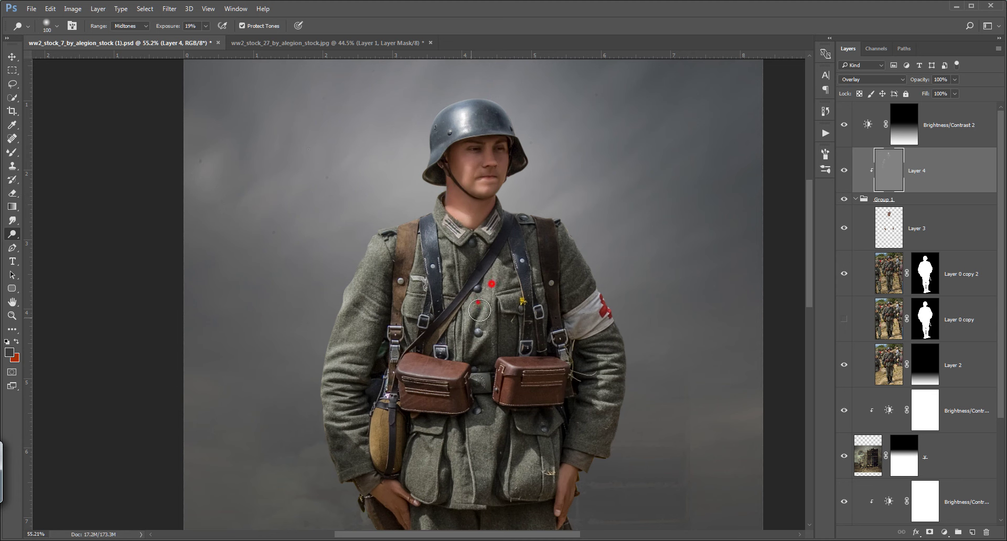
left_click(477, 329)
Step: Lighten both trouser legs, then fit the whole image in the window
scroll(472, 336, "down", 5)
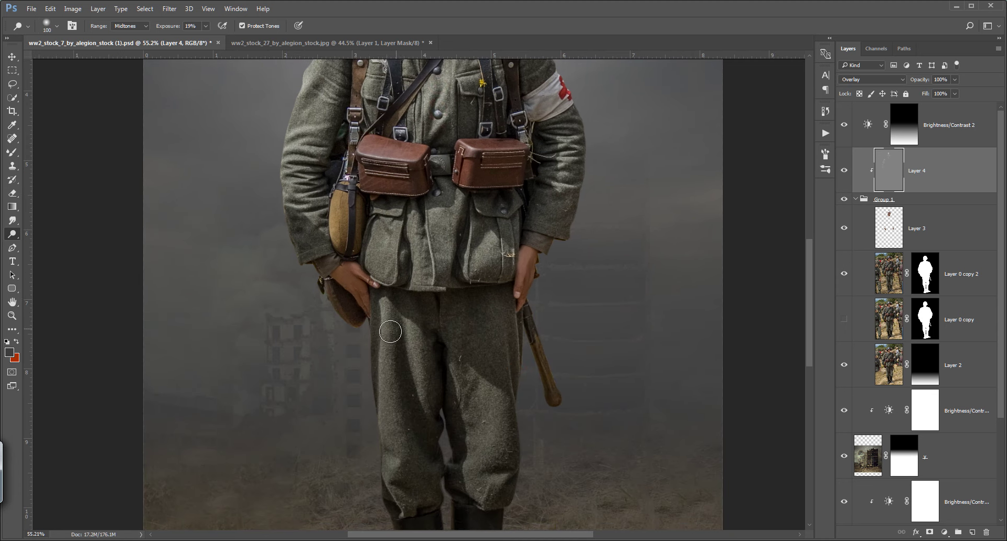
key("bracketleft")
key("bracketleft")
left_click(388, 311)
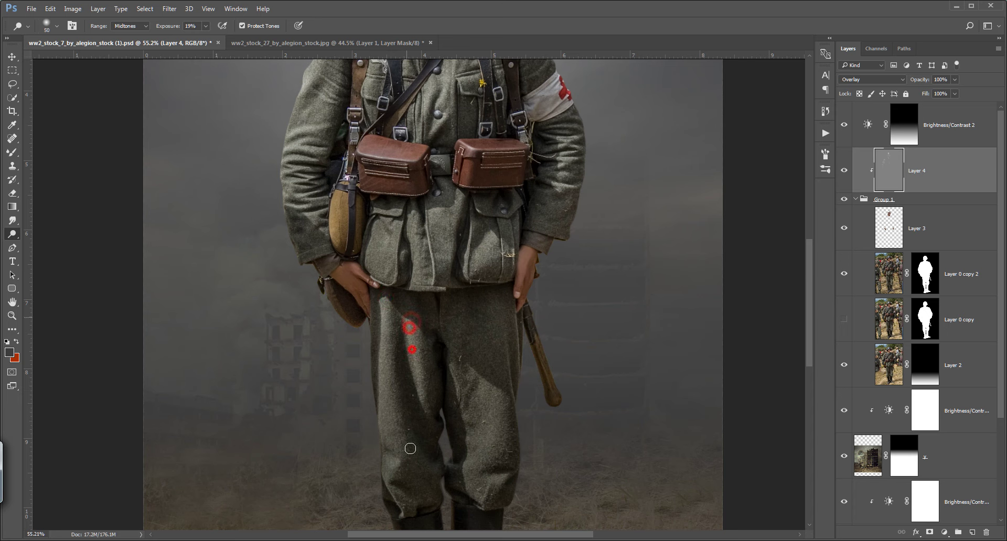
left_click(383, 395)
left_click(392, 432)
left_click(484, 371)
left_click(491, 390)
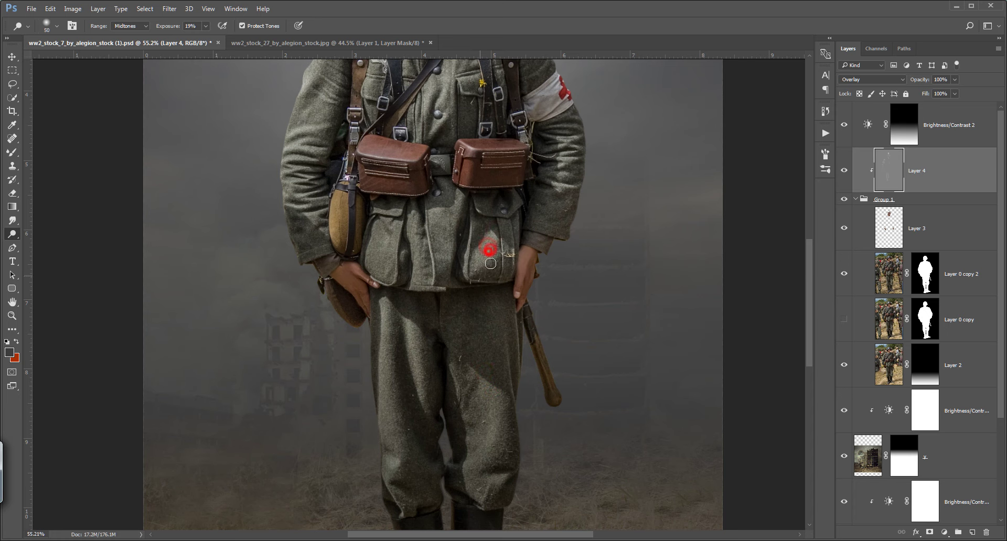
key("ctrl+0")
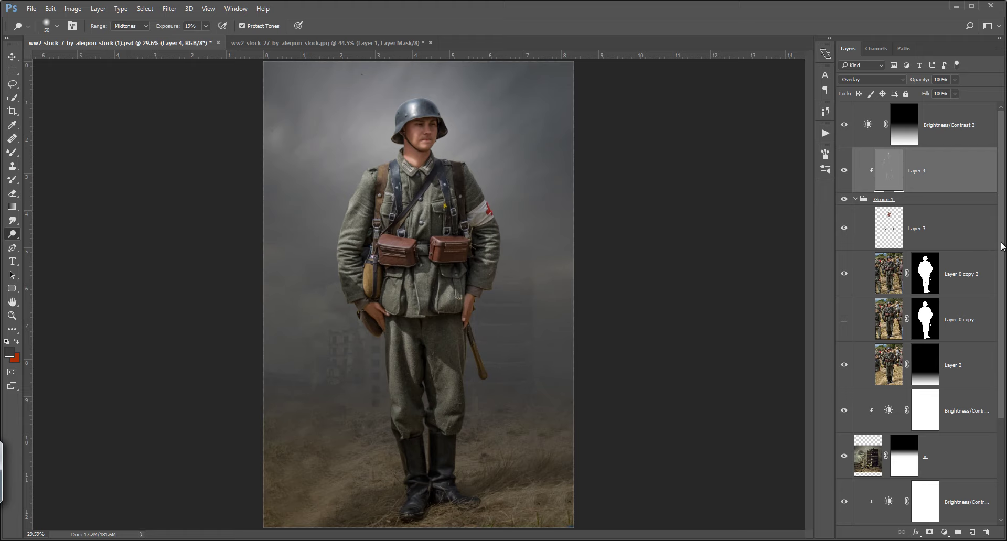
Step: Add a Brightness/Contrast adjustment above Brightness/Contrast 2 with Brightness -55
left_click_drag(1001, 244, 1001, 257)
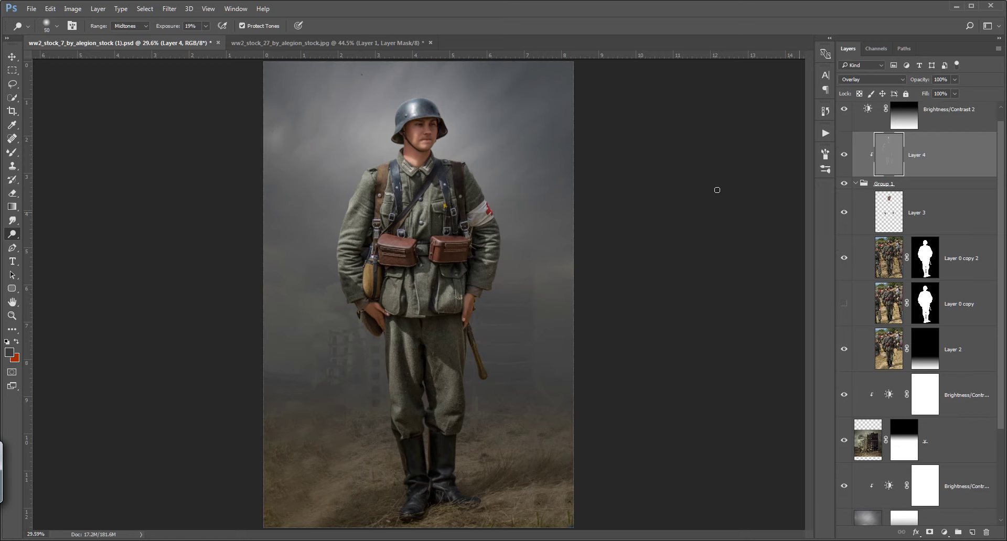
left_click_drag(1000, 198, 999, 172)
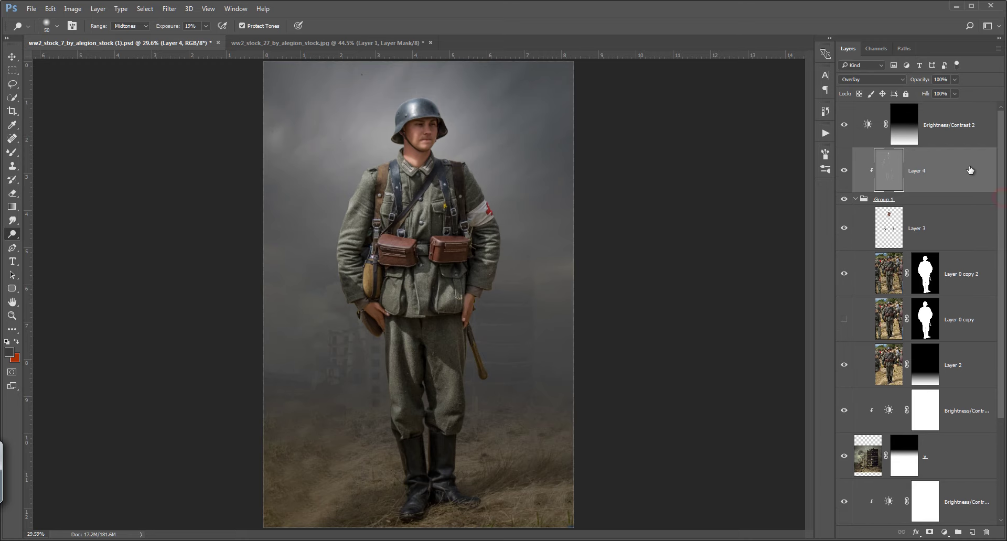
left_click(941, 126)
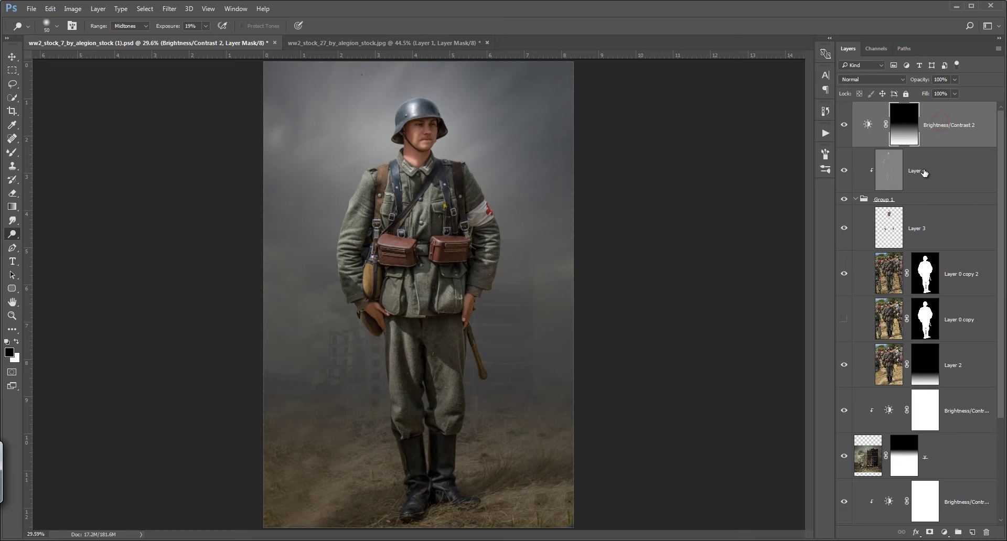
left_click(924, 171)
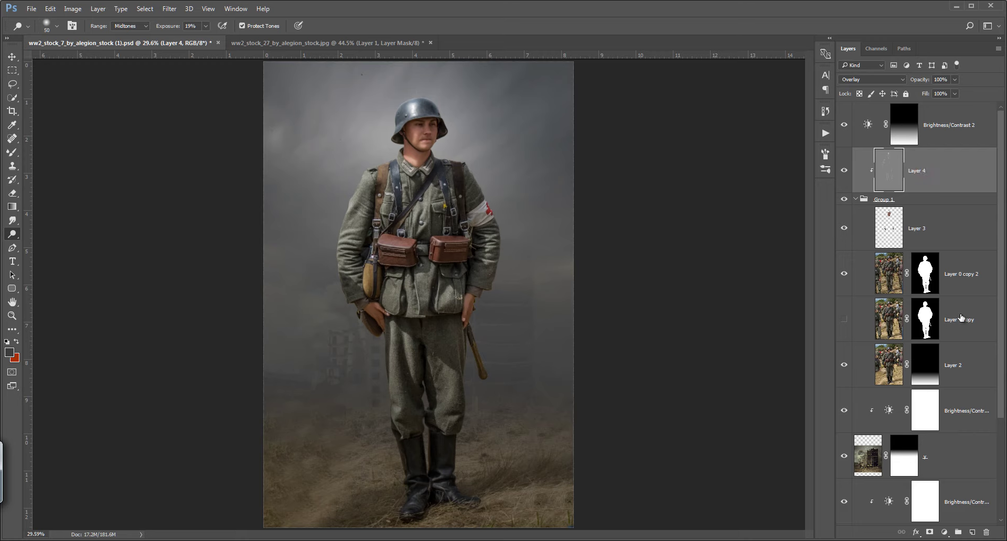
left_click(937, 132)
left_click(944, 533)
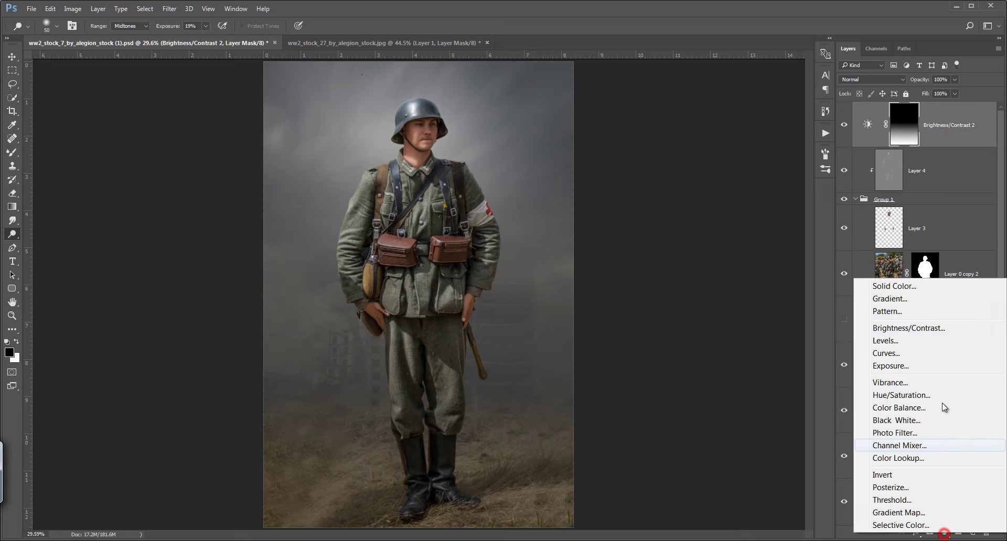
left_click(916, 327)
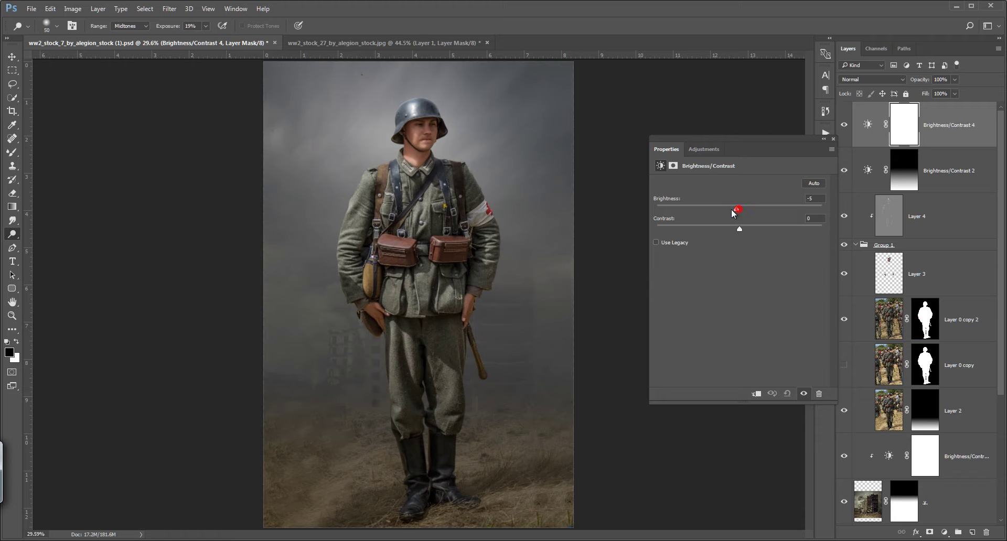
left_click_drag(739, 210, 724, 209)
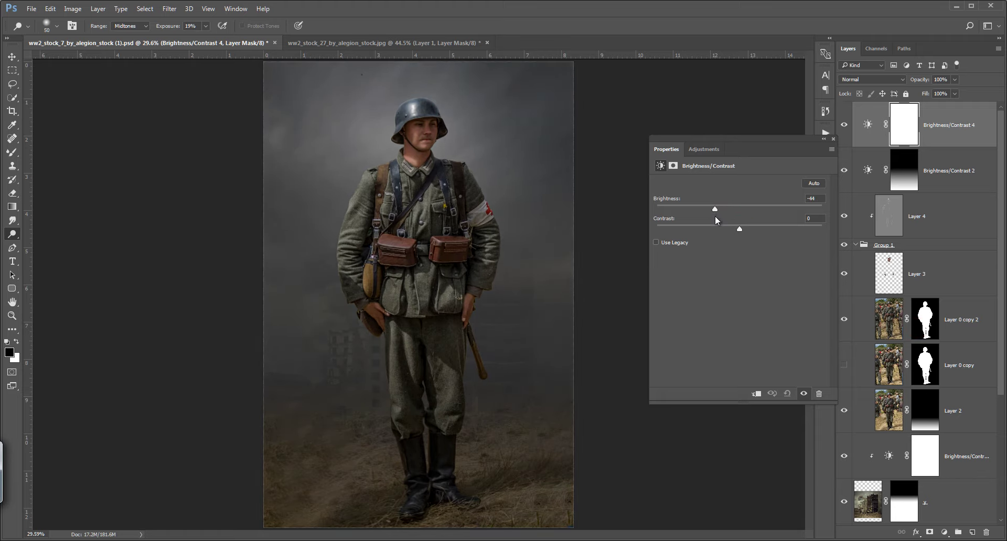
left_click_drag(711, 220, 710, 220)
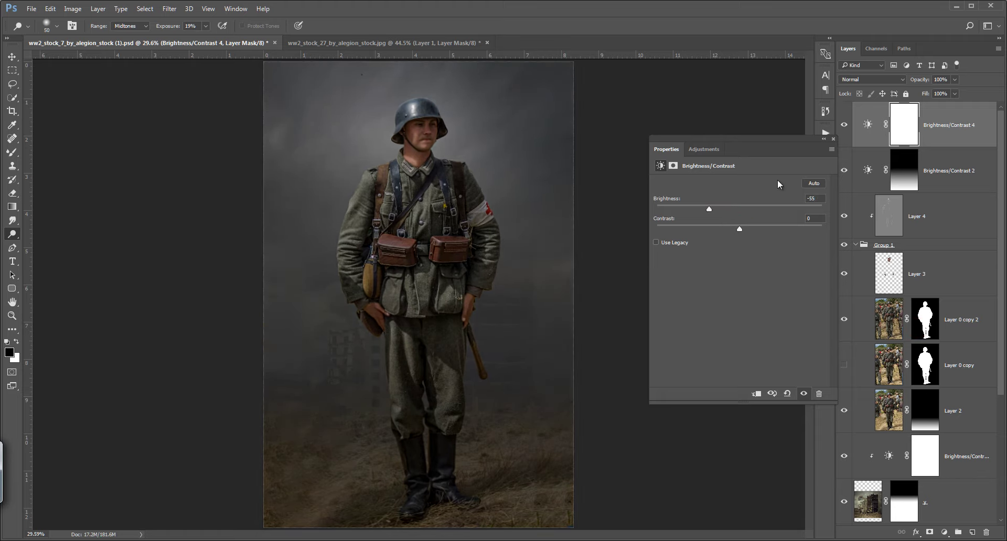
left_click(833, 140)
Step: Mask the darkening with a radial gradient from the soldier's face outward
left_click(12, 206)
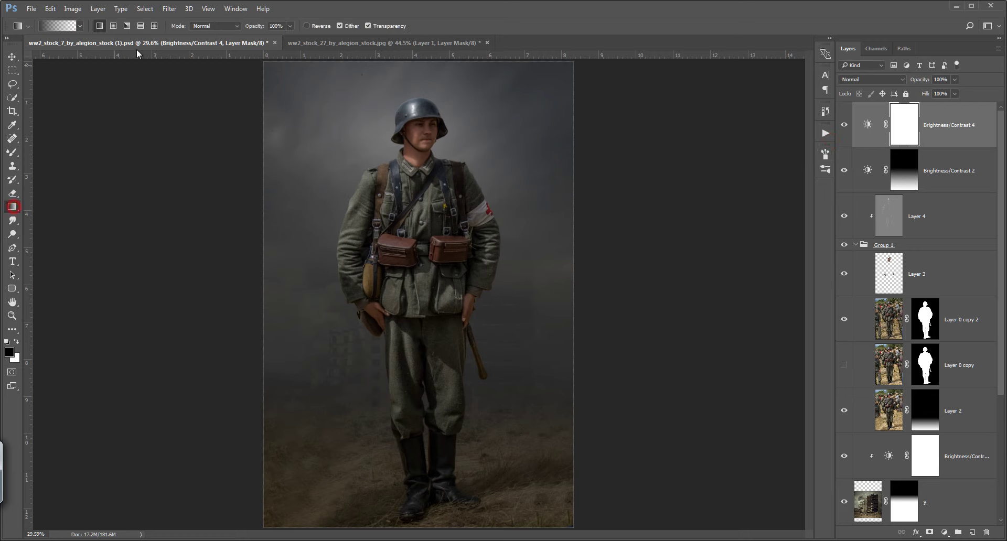
left_click(113, 26)
left_click_drag(421, 128, 269, 504)
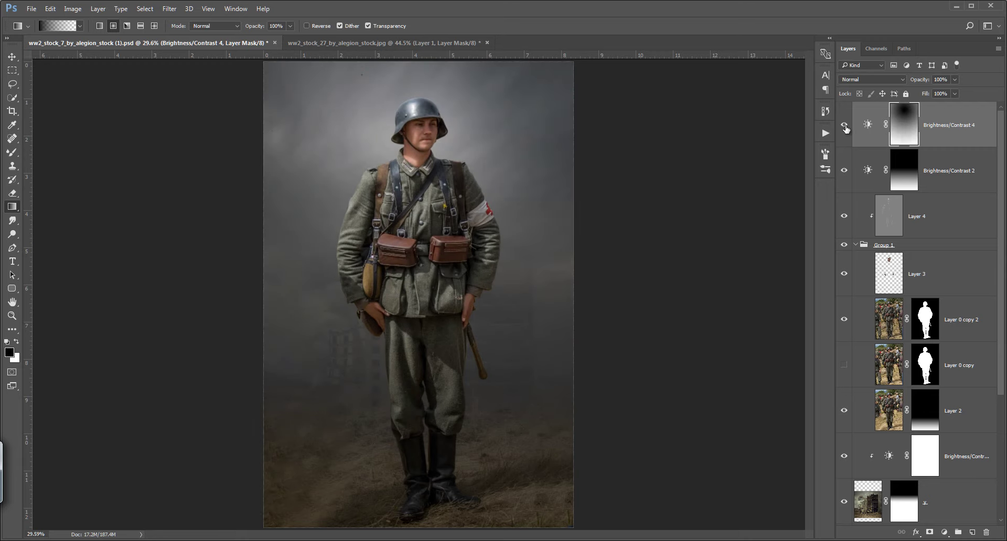
left_click(844, 125)
left_click(844, 126)
Step: Add a Curves layer with midtones pulled down (65 to 57), blacks lifted, highlights raised slightly
left_click(944, 532)
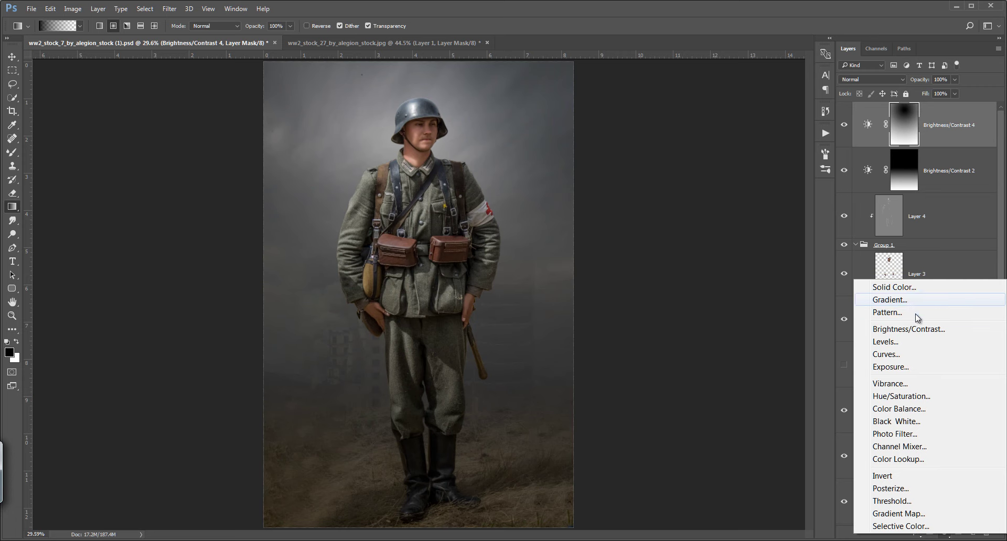
left_click(907, 354)
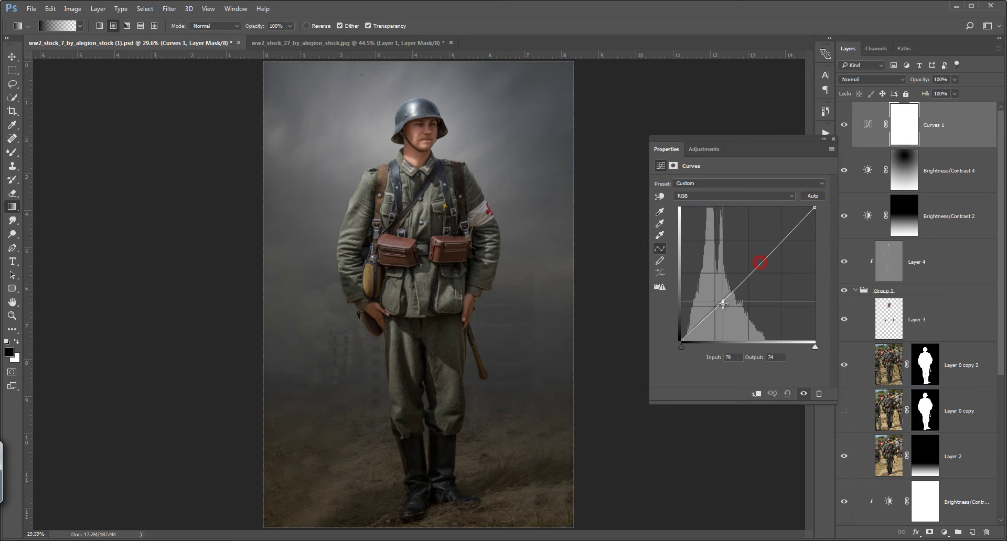
left_click_drag(760, 265, 716, 311)
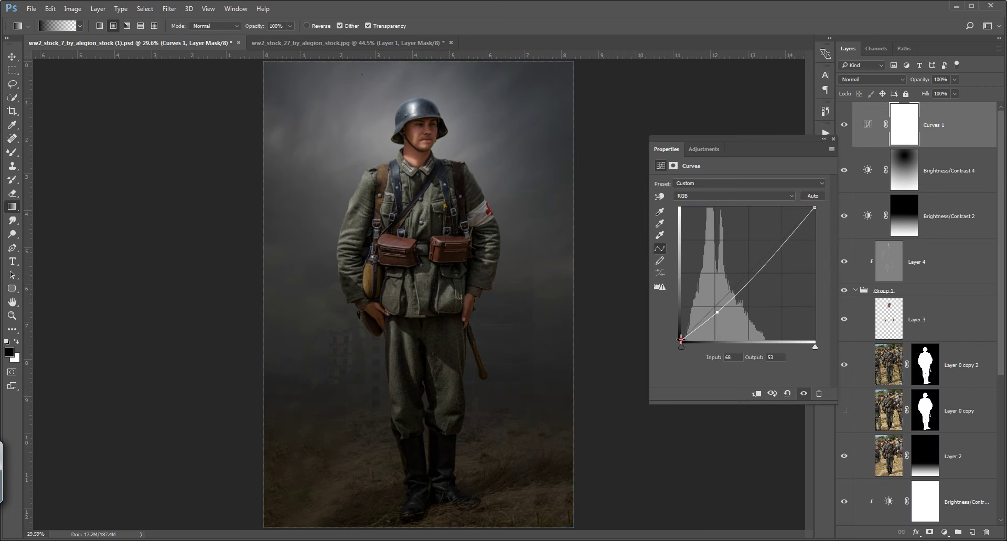
left_click_drag(680, 340, 675, 336)
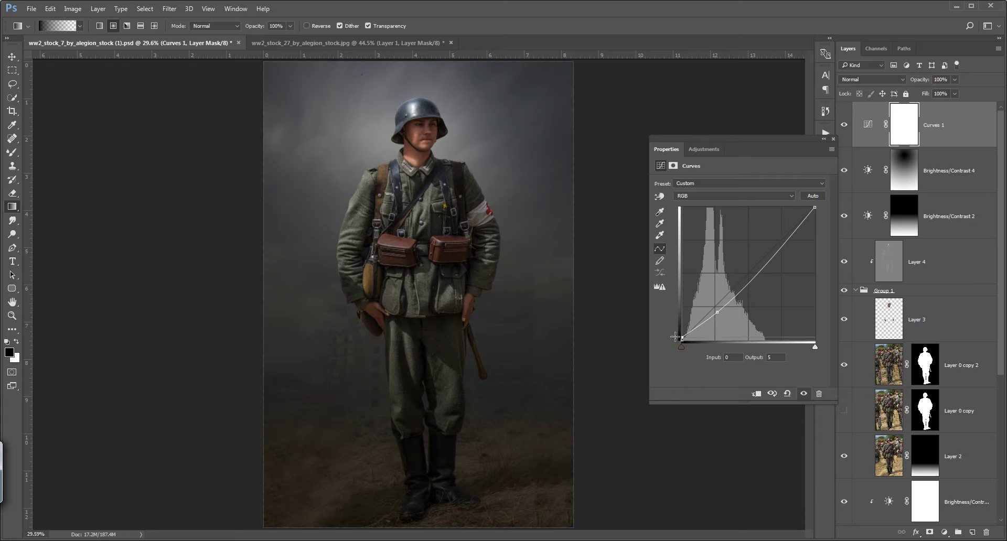
left_click_drag(675, 336, 715, 310)
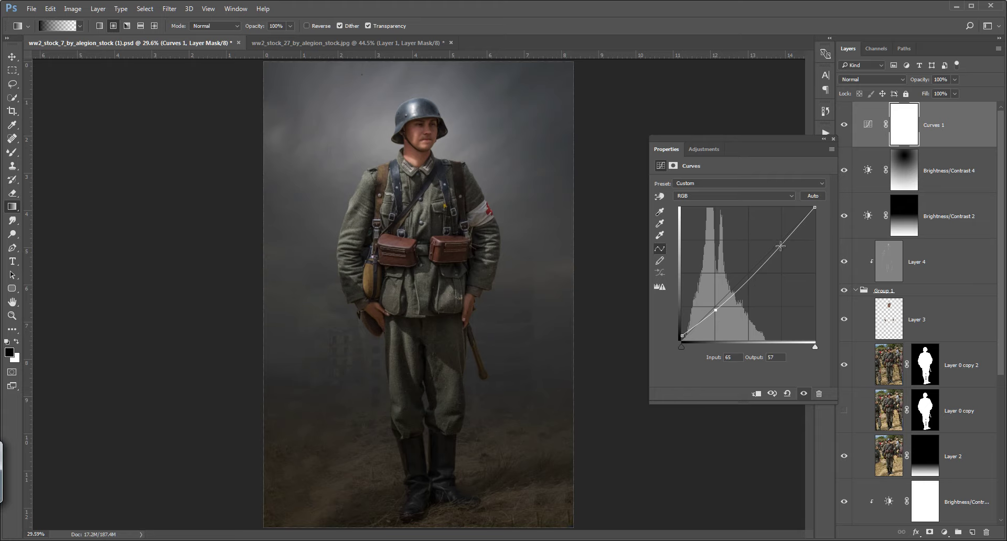
left_click_drag(781, 246, 780, 242)
Step: Toggle Curves 1 off and on to compare, then select Layer 4
left_click(833, 140)
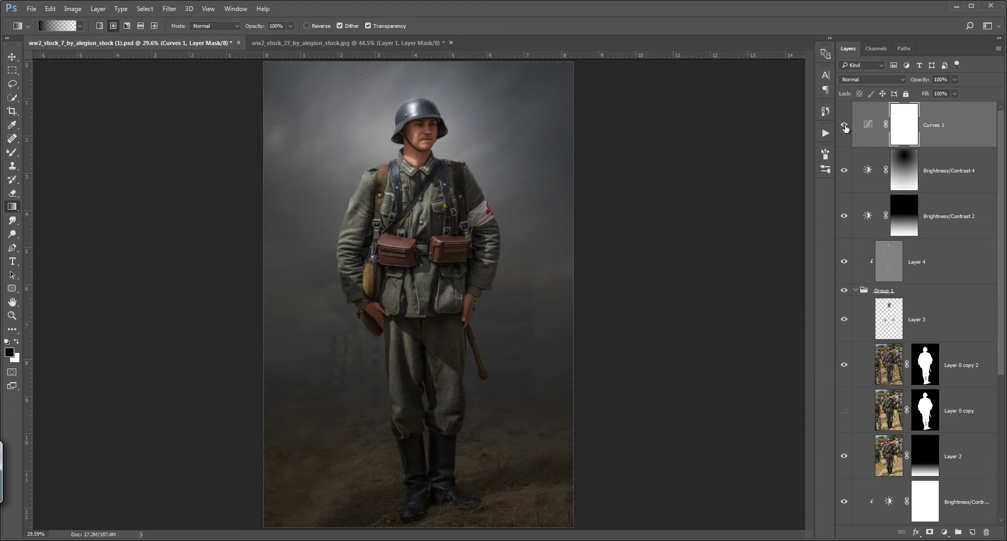
left_click(844, 124)
left_click(843, 125)
left_click(938, 273)
Step: Add a Hue/Saturation layer clipped to Layer 4 with Saturation at -35
left_click(945, 532)
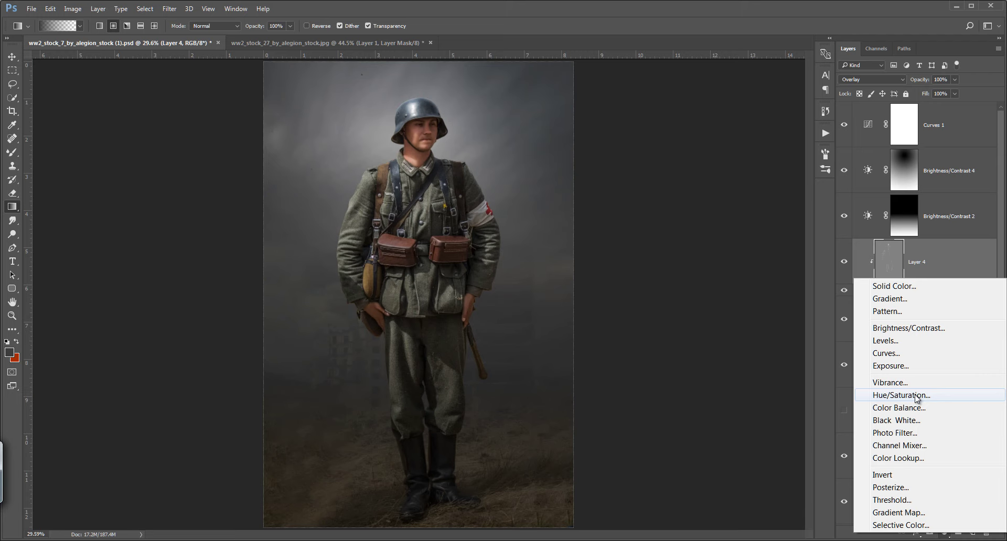
left_click(917, 396)
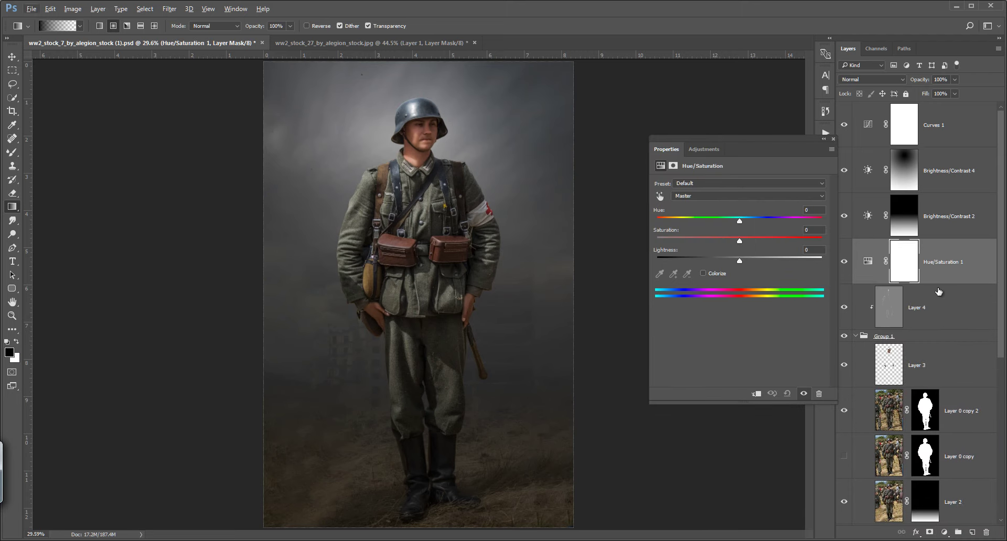
left_click(939, 284, "alt")
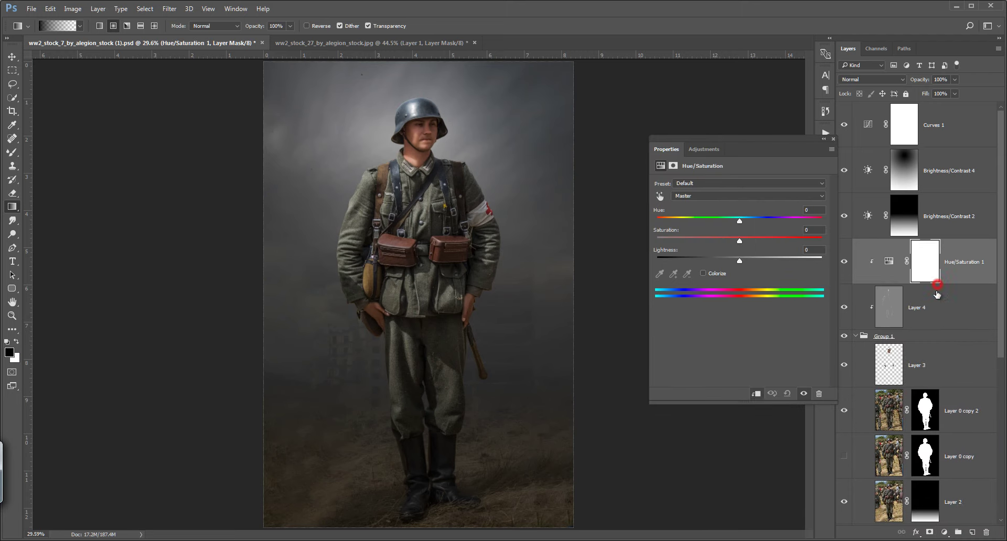
mouse_move(738, 241)
left_mouse_down()
mouse_move(679, 241)
mouse_move(710, 244)
left_mouse_up()
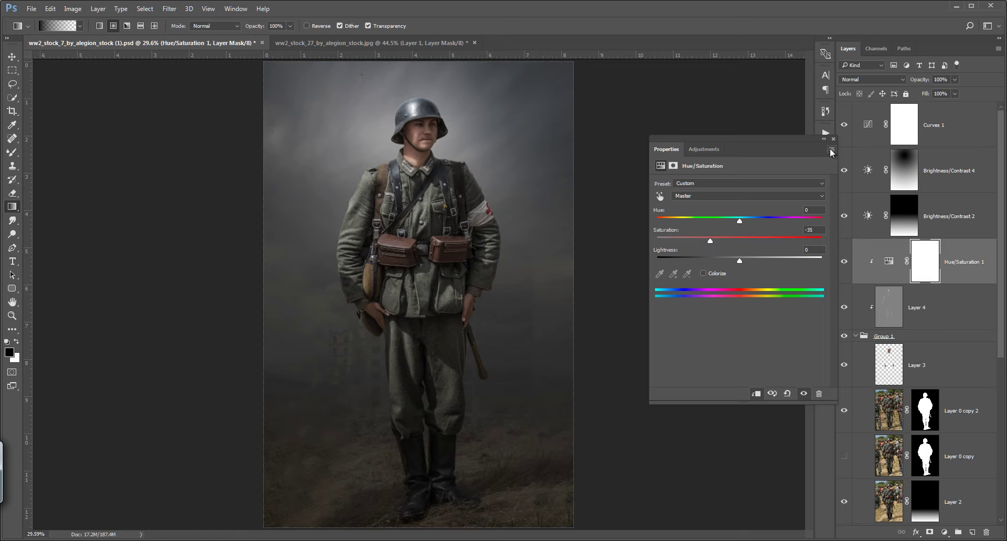
left_click(833, 141)
left_click(843, 125)
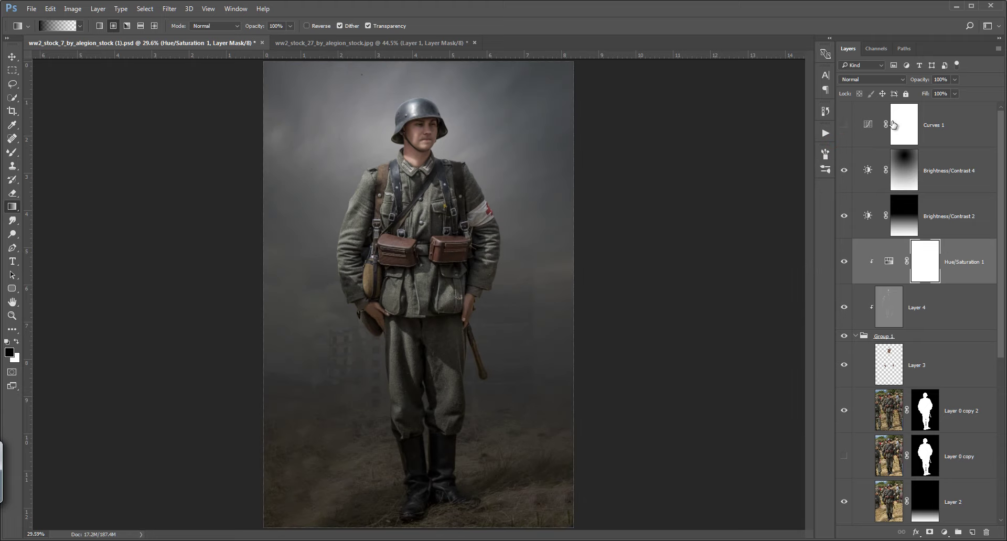
Step: Give Curves 1 a radial gradient mask from the soldier's face outward, comparing before and after
left_click(859, 132)
left_click(844, 124)
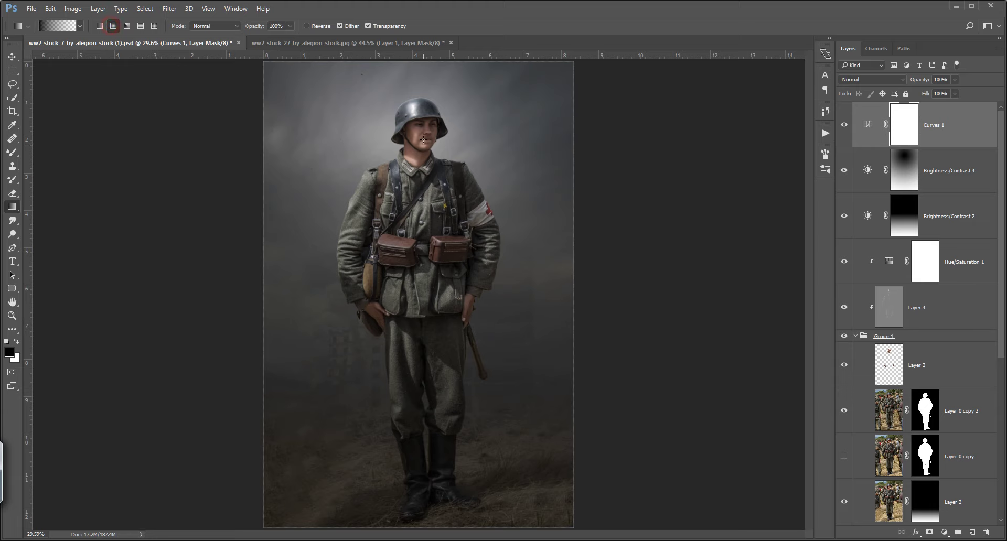
left_click_drag(422, 137, 263, 524)
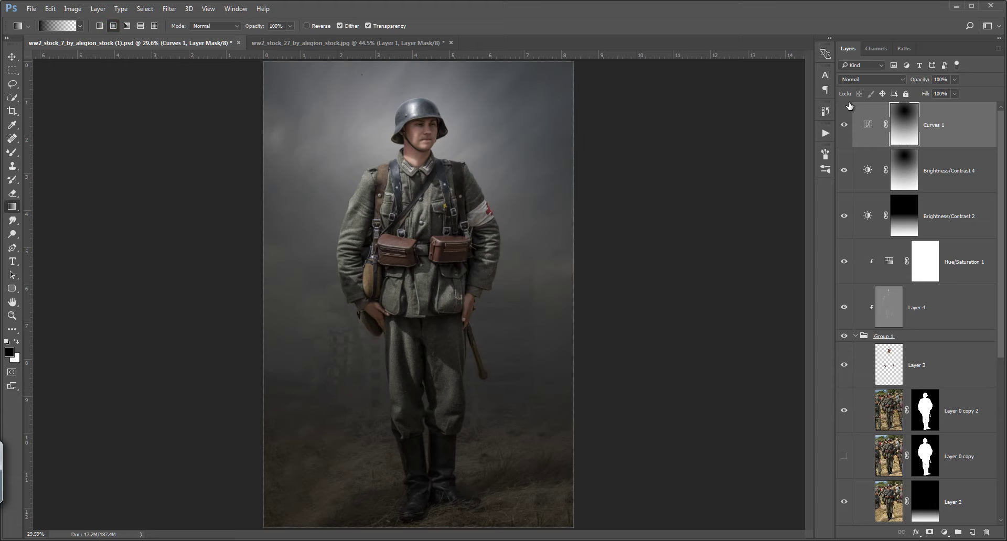
left_click(844, 125)
left_click(845, 127)
Step: Burn shadows into the soldier's belt and trouser legs on Layer 4
left_click(893, 306)
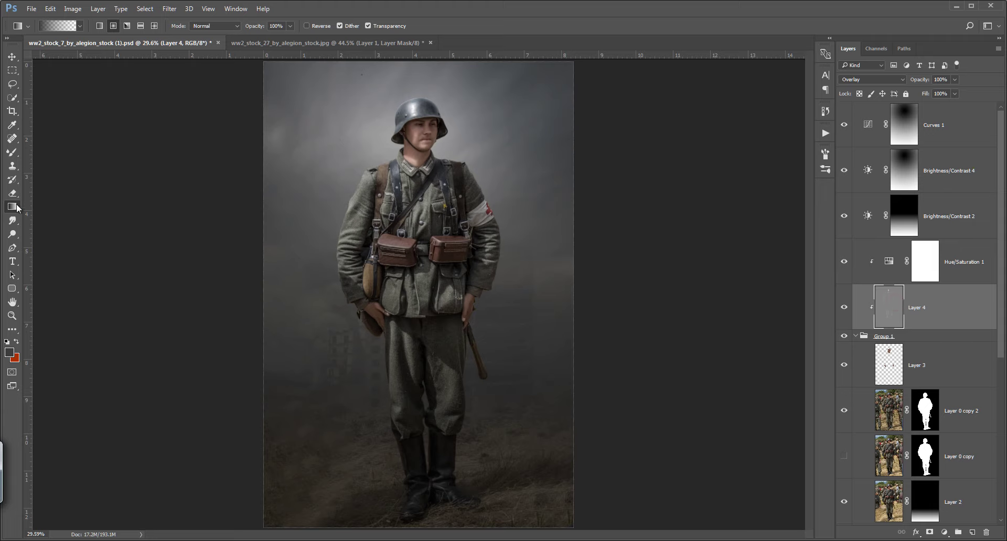
left_click_drag(13, 234, 68, 244)
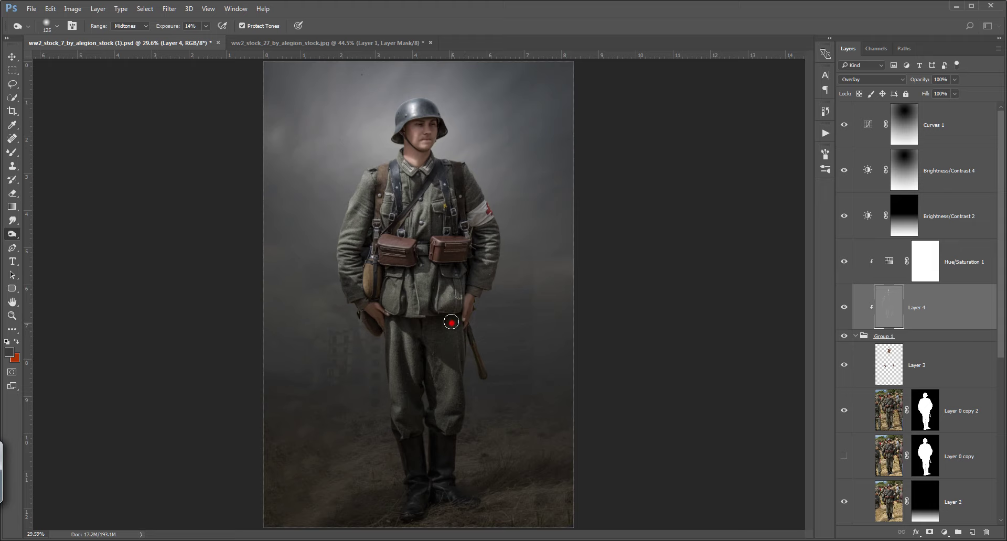
left_click_drag(451, 322, 427, 346)
mouse_move(421, 311)
left_mouse_down()
mouse_move(399, 362)
mouse_move(408, 400)
left_mouse_up()
left_click_drag(448, 327, 460, 415)
left_click_drag(452, 359, 444, 416)
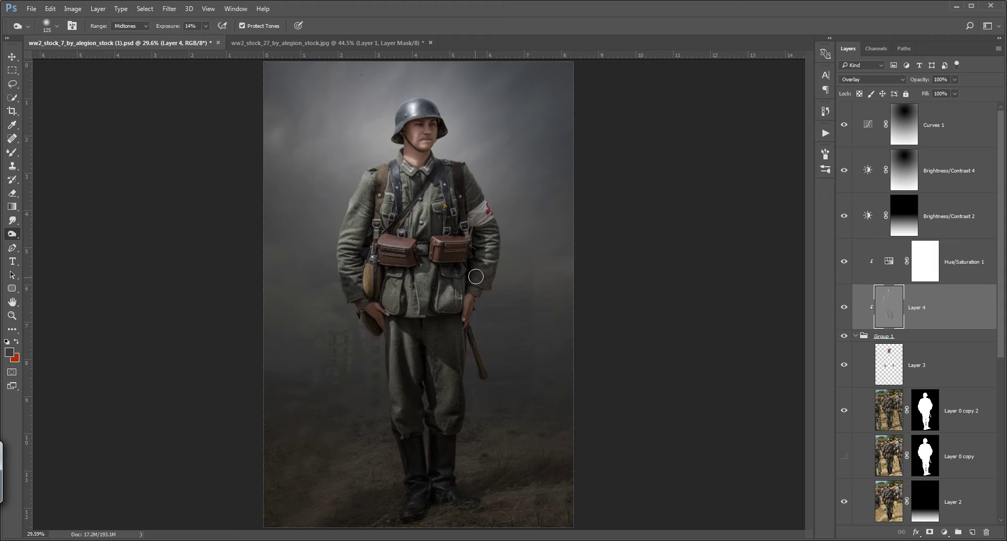
Step: Burn the sleeves, shoulder, collar, cheek and helmet edge, resizing the brush as needed
key("bracketleft")
key("bracketleft")
key("bracketleft")
key("bracketleft")
left_click_drag(489, 270, 495, 290)
key("bracketright")
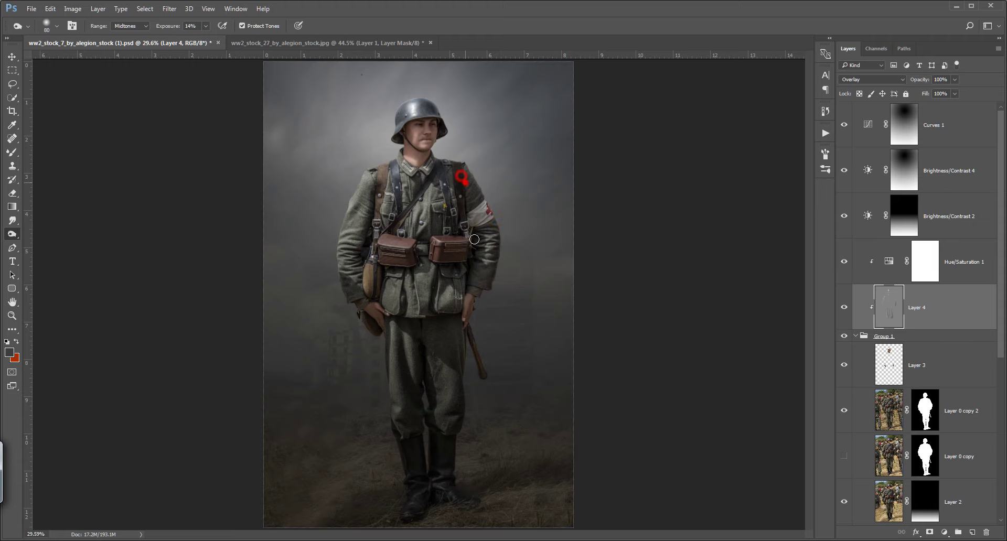
left_click_drag(470, 171, 486, 213)
mouse_move(367, 209)
left_mouse_down()
mouse_move(339, 279)
mouse_move(354, 305)
left_mouse_up()
mouse_move(423, 179)
left_mouse_down()
mouse_move(415, 195)
mouse_move(454, 191)
left_mouse_up()
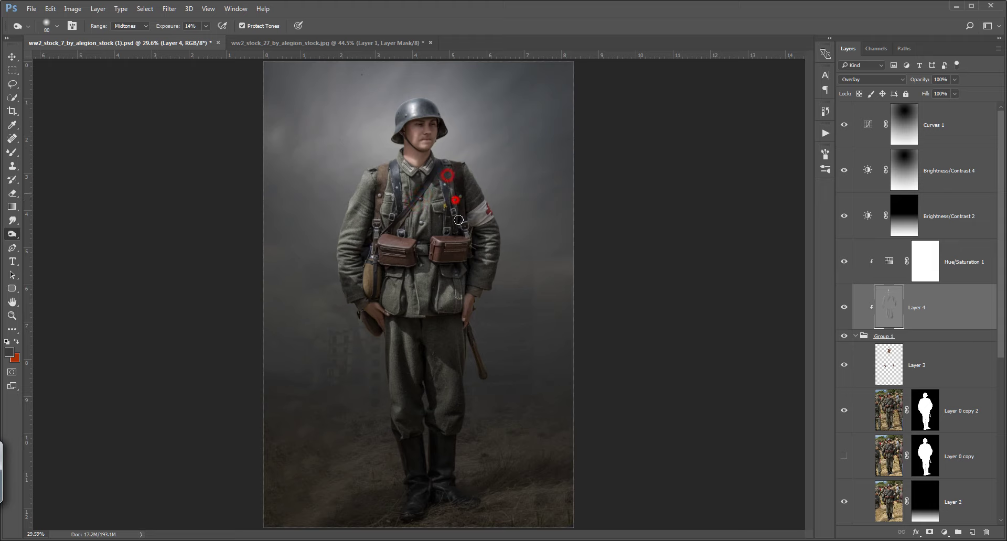
left_click_drag(439, 128, 433, 152)
mouse_move(443, 112)
left_mouse_down()
mouse_move(449, 127)
mouse_move(440, 109)
left_mouse_up()
Step: Save the document, duplicate texture layer p, and hide the p copy
right_click(12, 234)
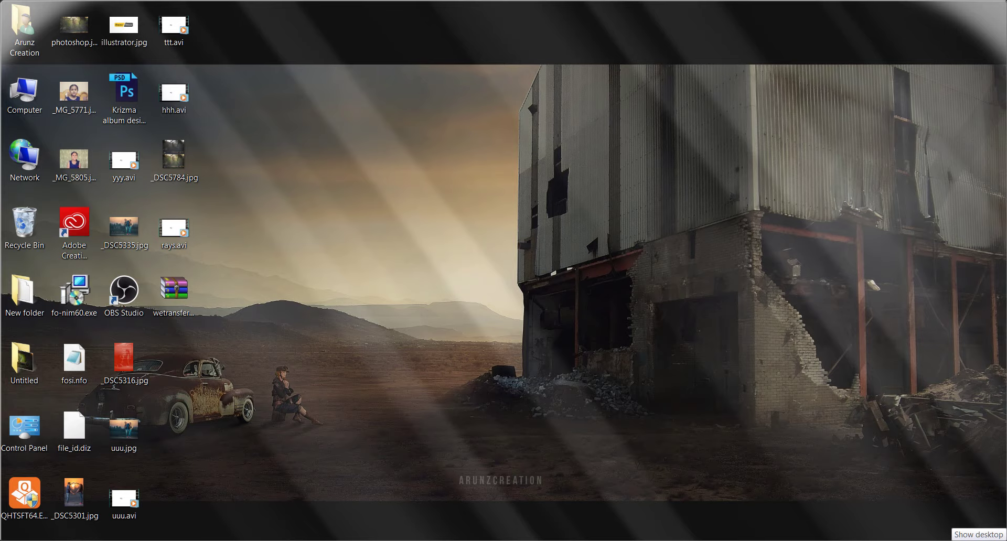
key("ctrl+s")
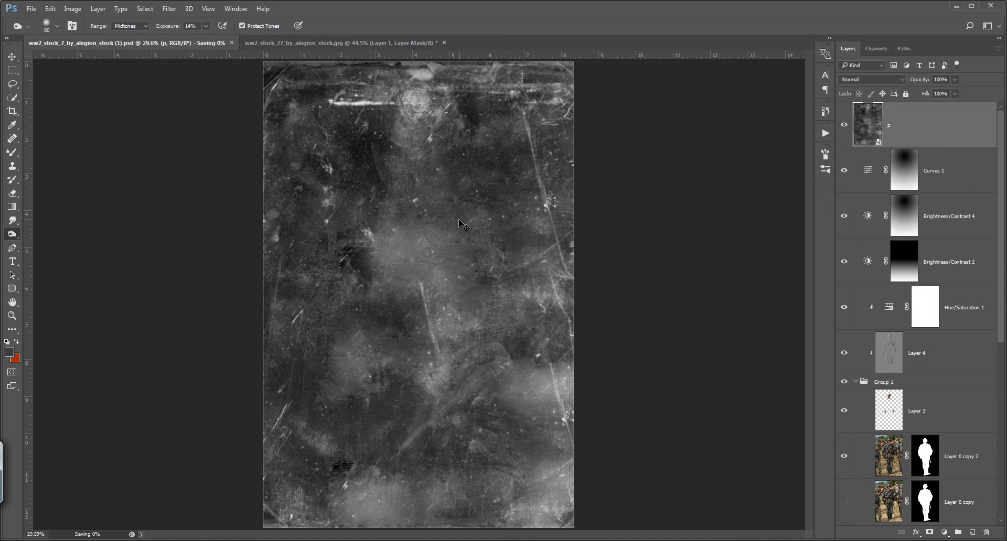
key("ctrl+j")
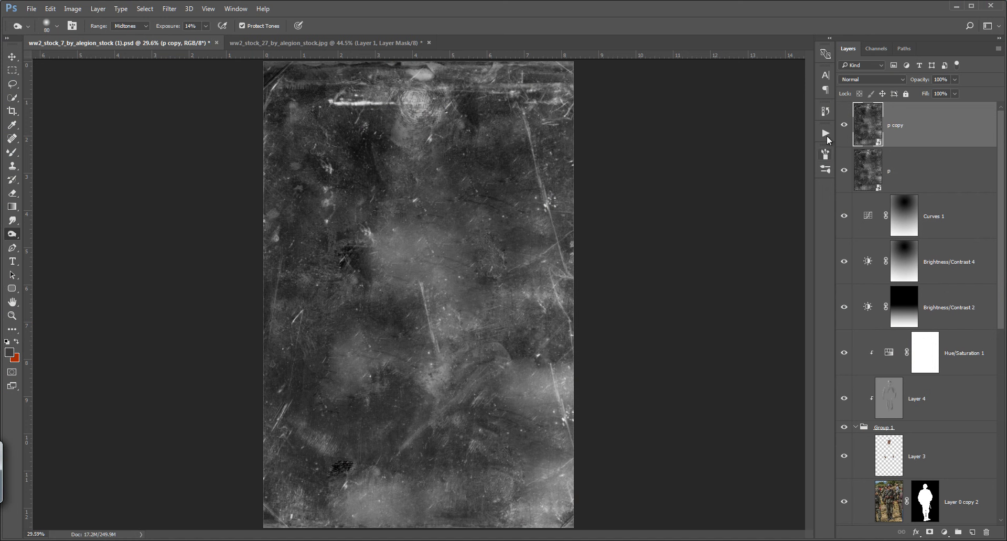
left_click(844, 124)
left_click(867, 174)
Step: Set texture layer p's blend mode to Soft Light and compare it on and off
left_click(869, 81)
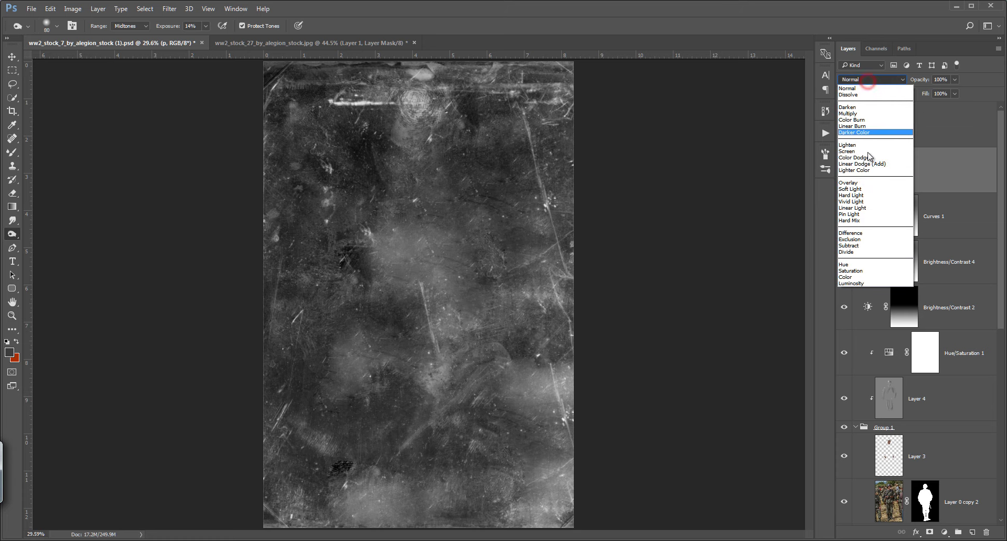
left_click(858, 190)
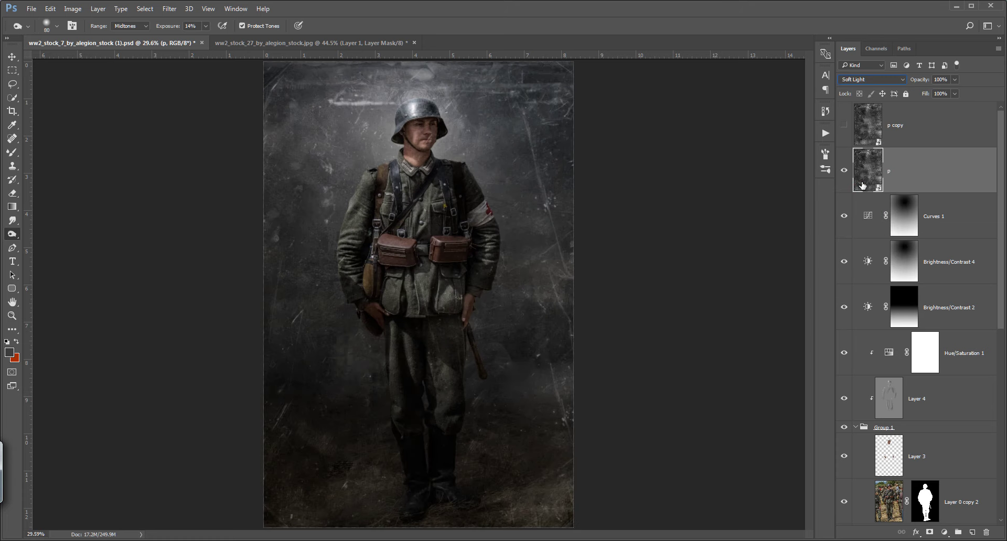
left_click(844, 170)
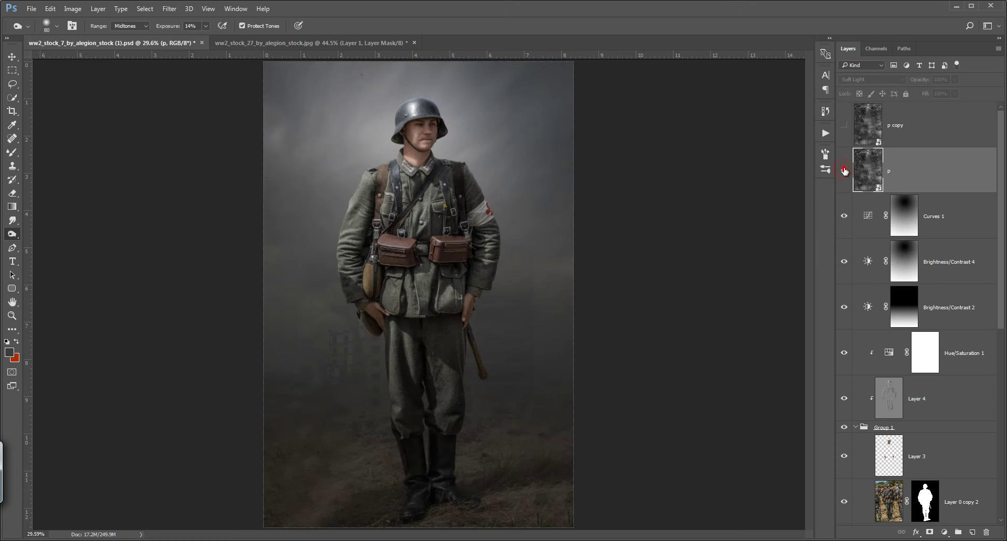
left_click(843, 170)
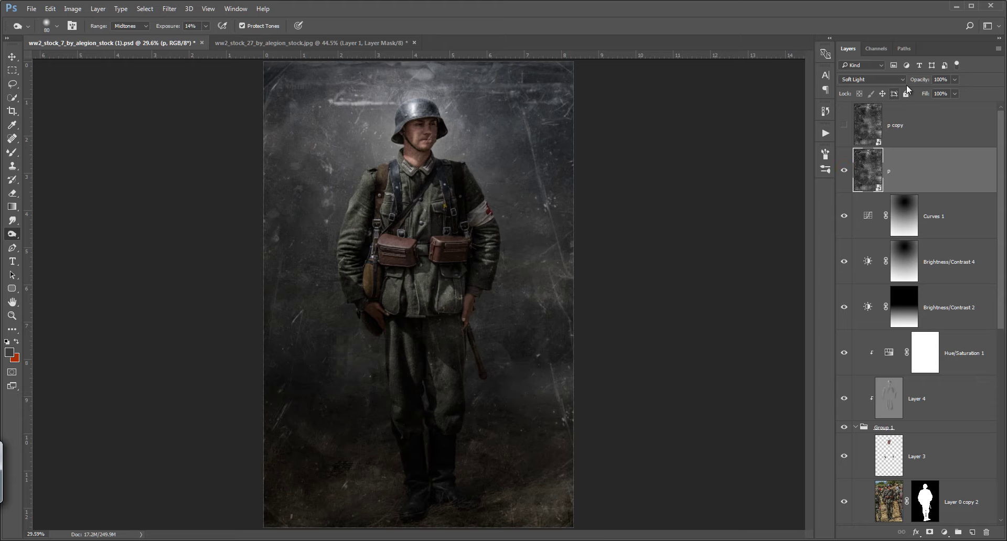
Step: Lower texture layer p's opacity to 23%, toggling its visibility to compare
left_click_drag(919, 82, 887, 85)
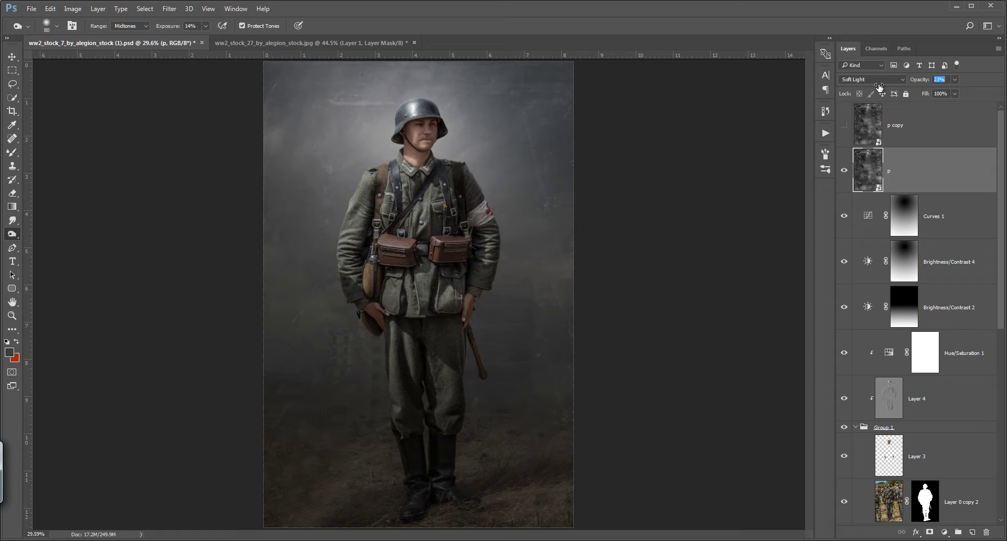
left_click_drag(879, 87, 873, 103)
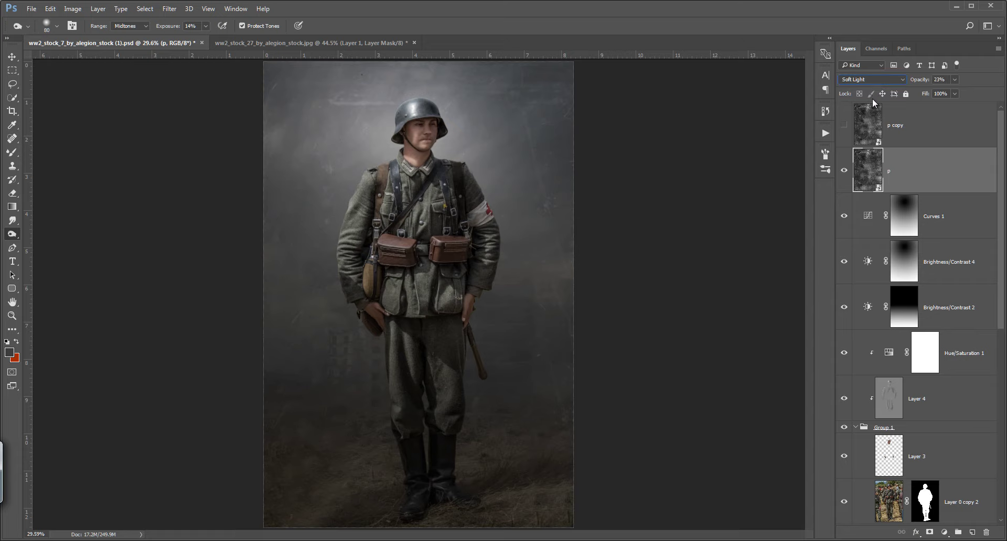
left_click(843, 171)
left_click(843, 171)
left_click(843, 171)
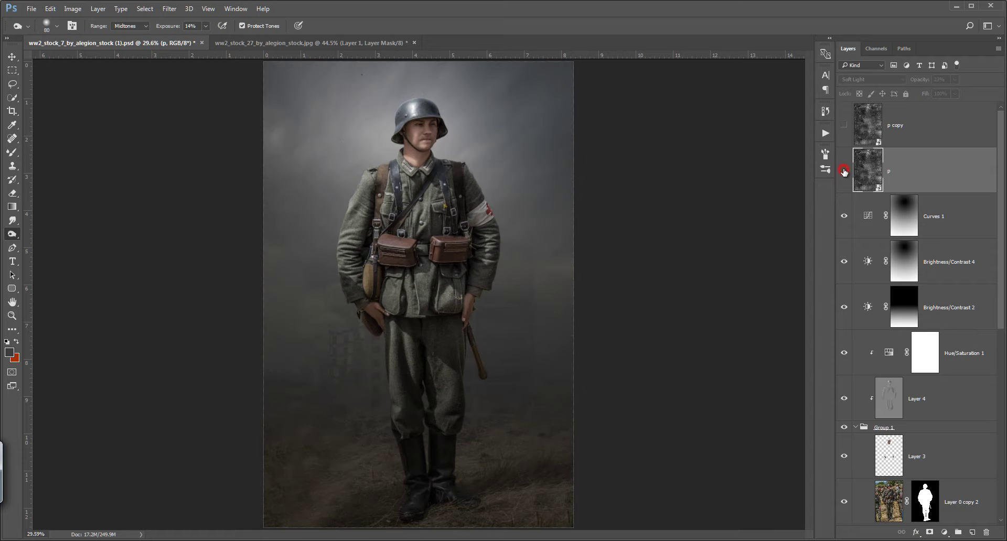
left_click(843, 170)
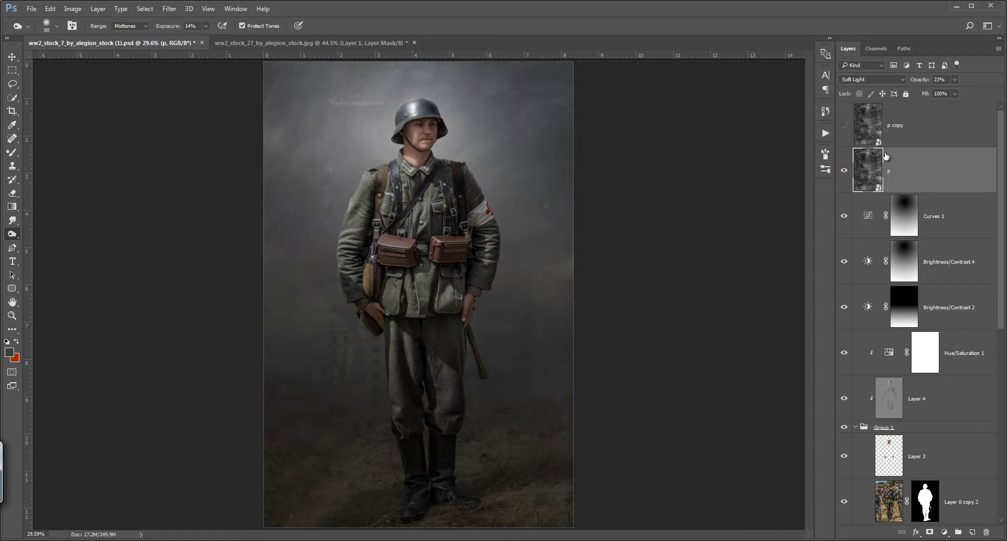
left_click(912, 123)
left_click(908, 172)
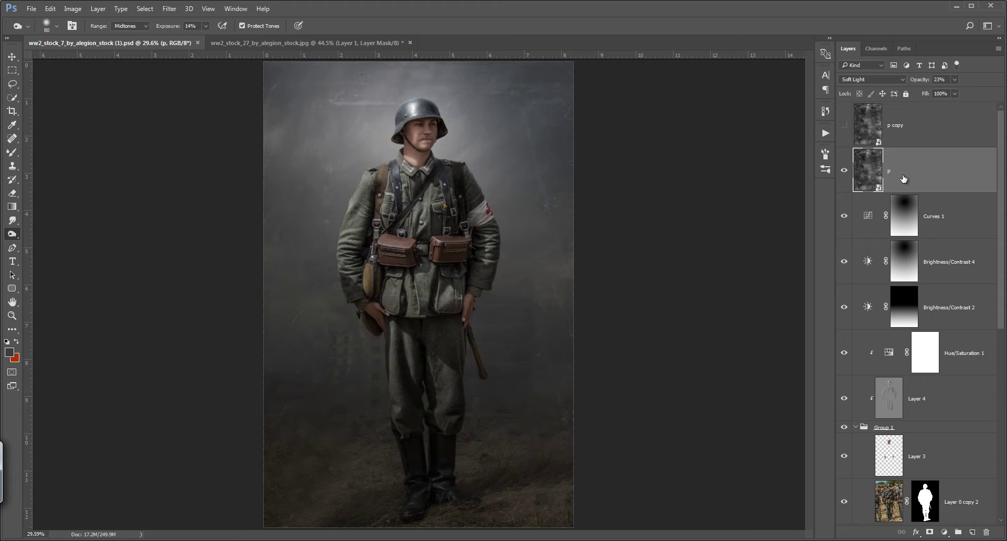
Step: Stamp all visible layers into a new Layer 5 and launch Color Efex Pro 4 on it
key("ctrl+shift+alt+e")
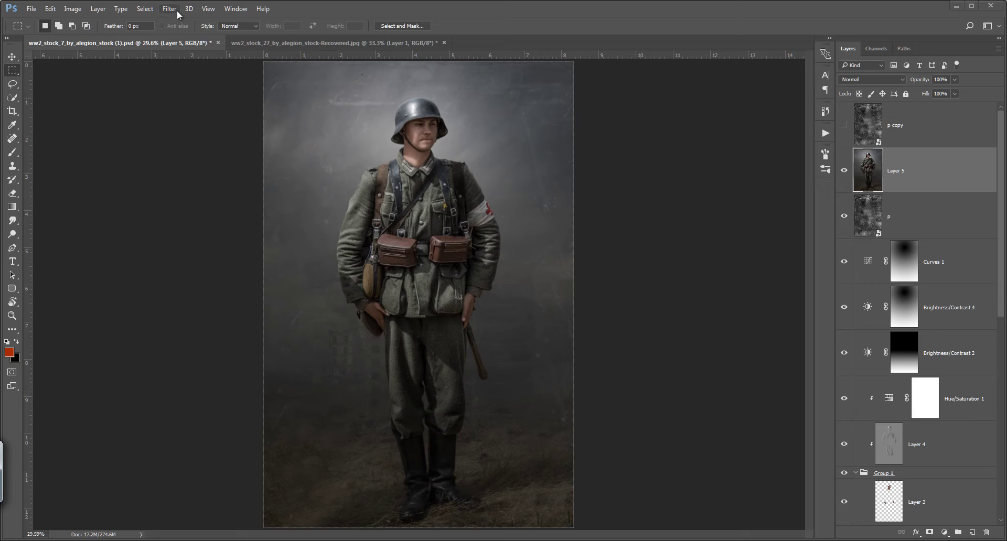
left_click(169, 9)
mouse_move(190, 324)
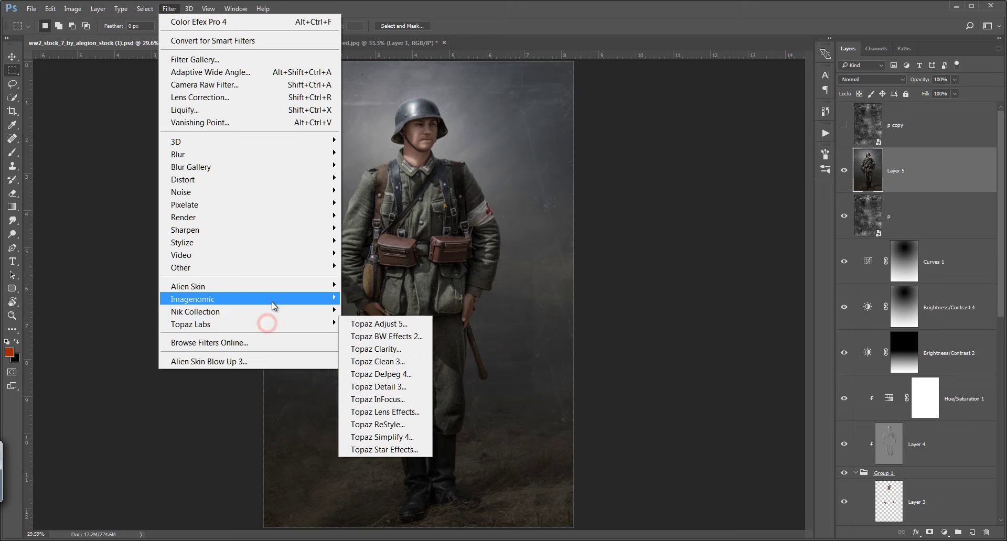
left_click(386, 324)
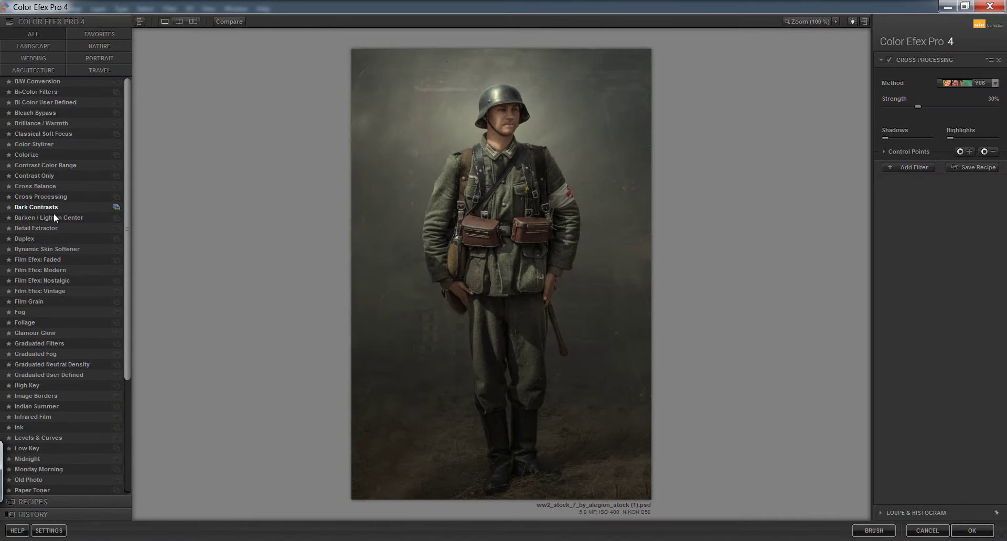
Step: Apply Cross Processing with method Y06 and slightly reduced strength
left_click(42, 197)
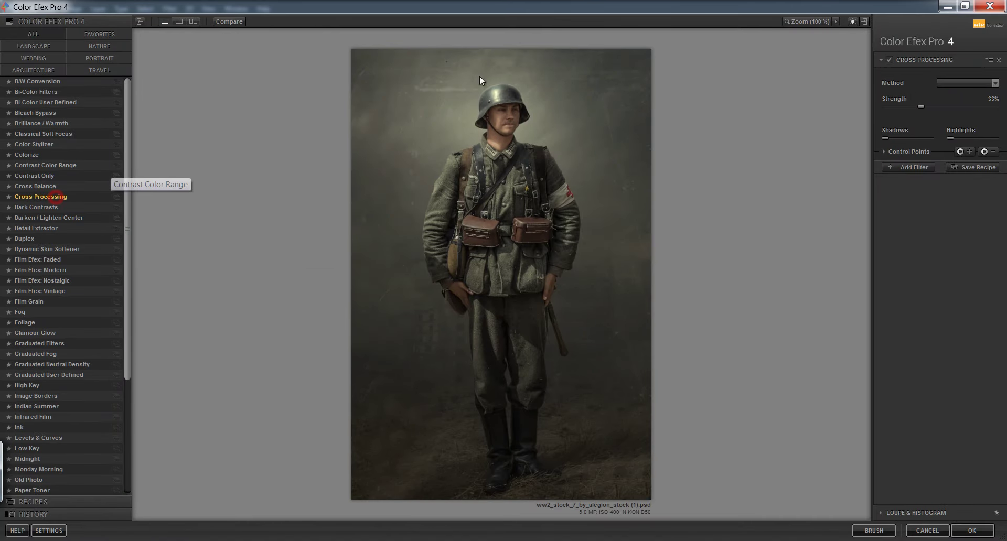
left_click(956, 88)
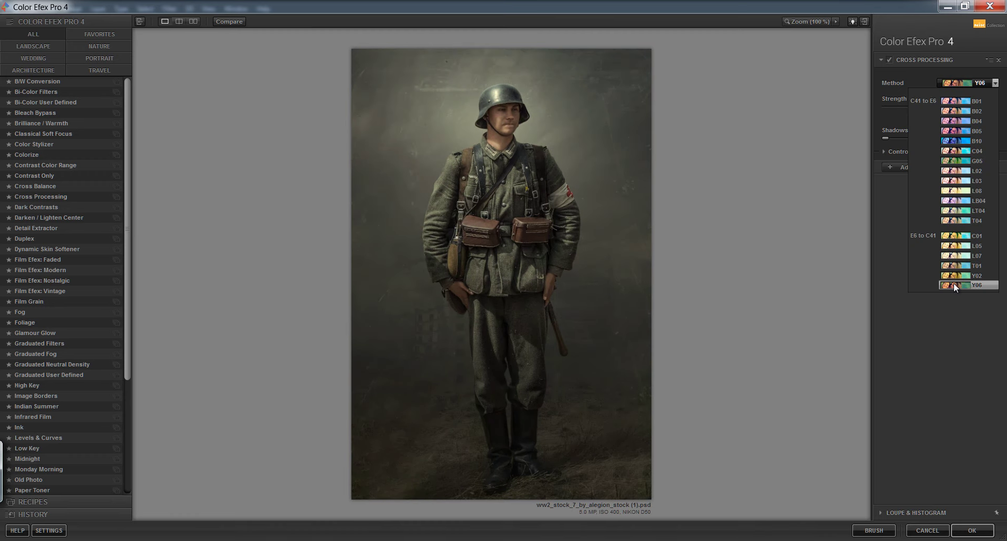
left_click(955, 284)
left_click(920, 107)
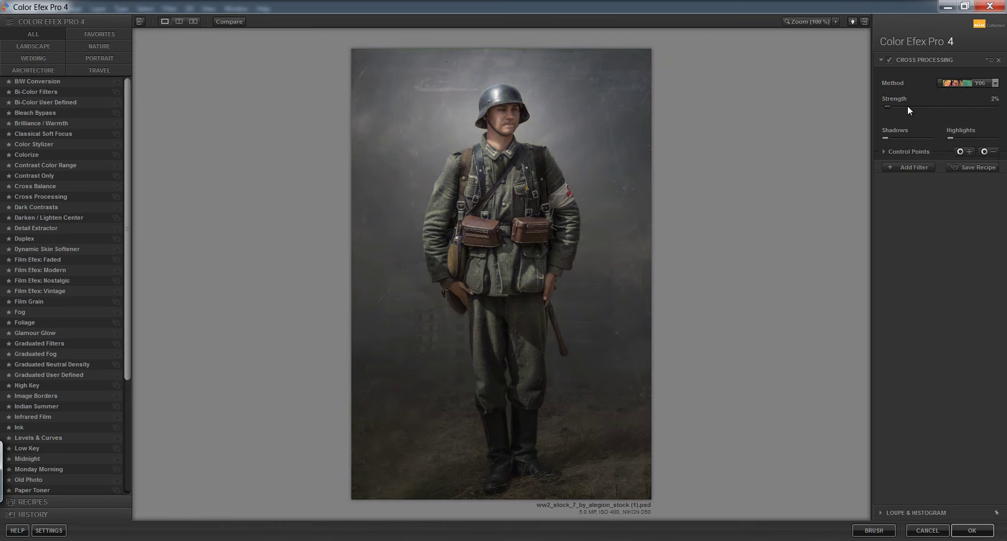
Step: Stack a Detail Extractor filter with its amount lowered to 8%
left_click(914, 167)
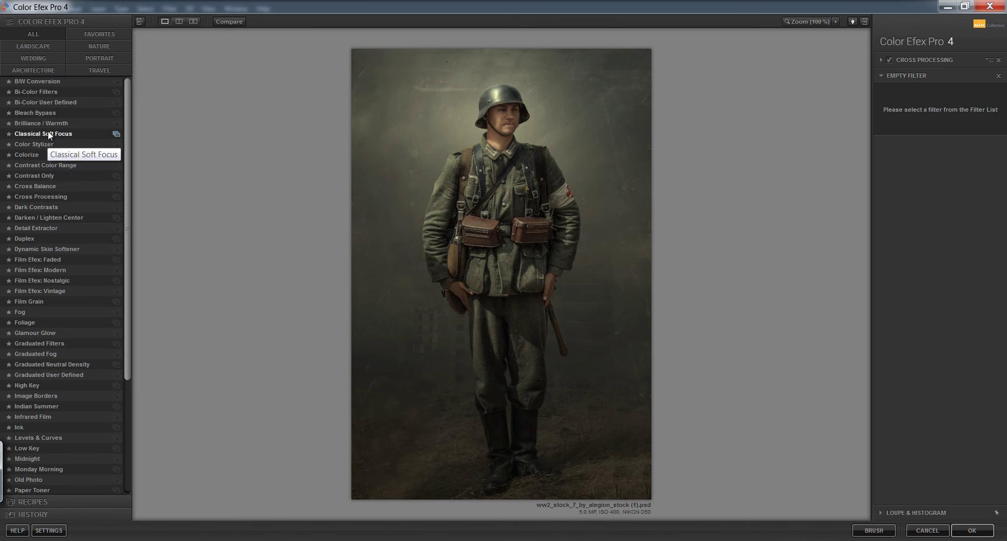
left_click(42, 228)
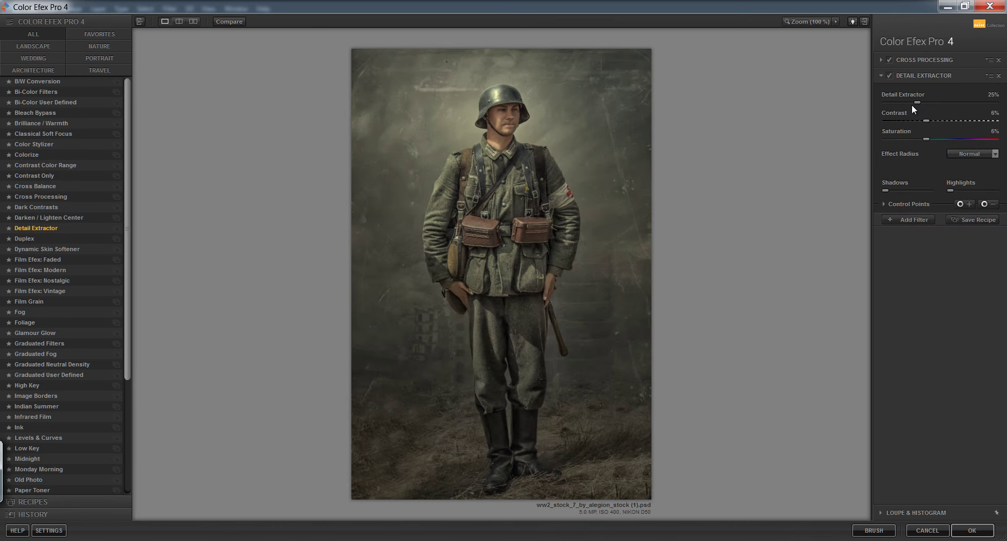
left_click_drag(916, 103, 906, 103)
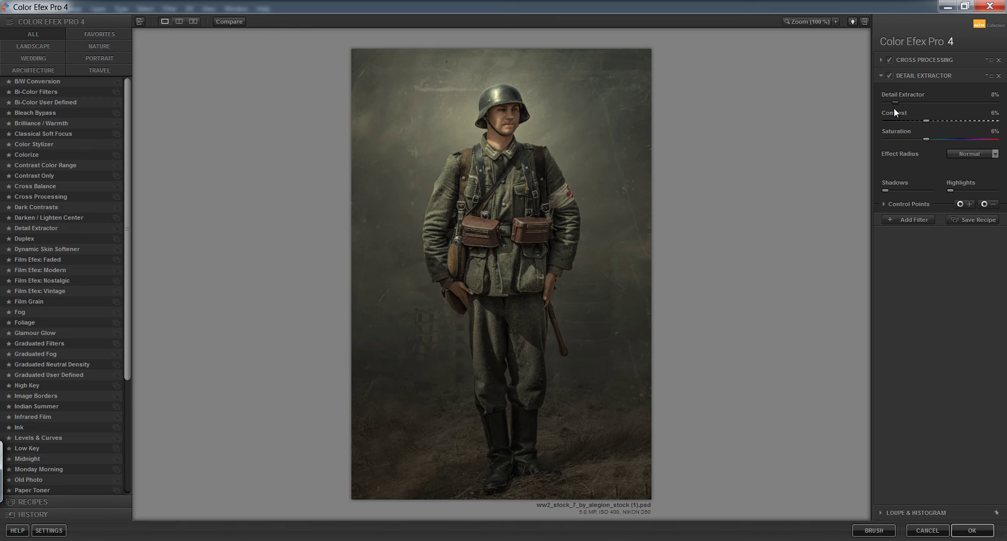
Step: Stack a Contrast Only filter with Soft Contrast at 10%
left_click(907, 220)
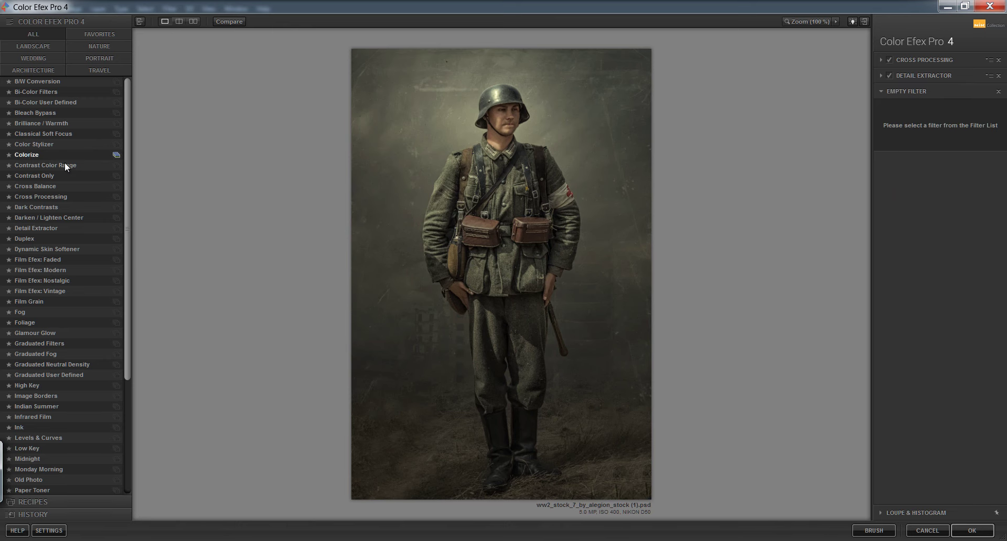
left_click(52, 176)
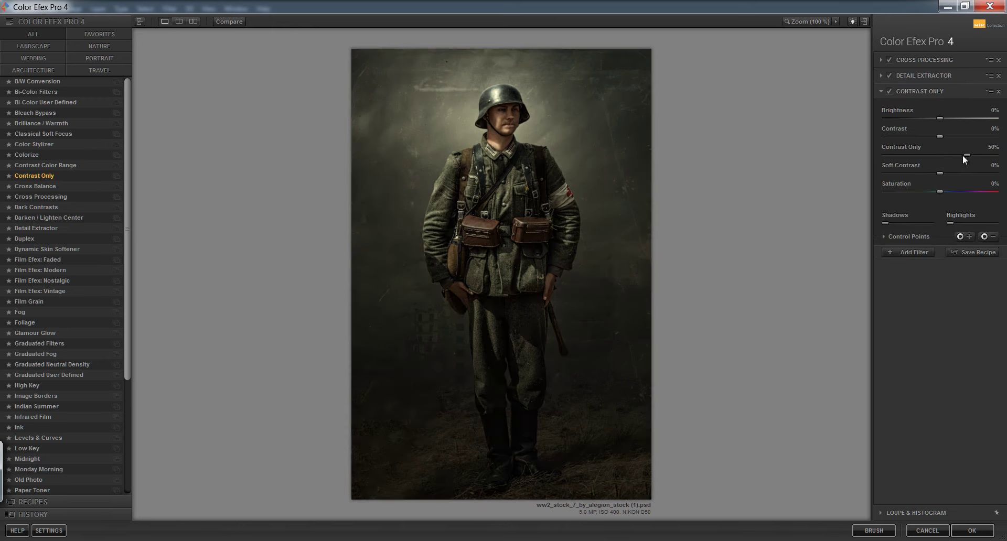
left_click_drag(961, 155, 942, 157)
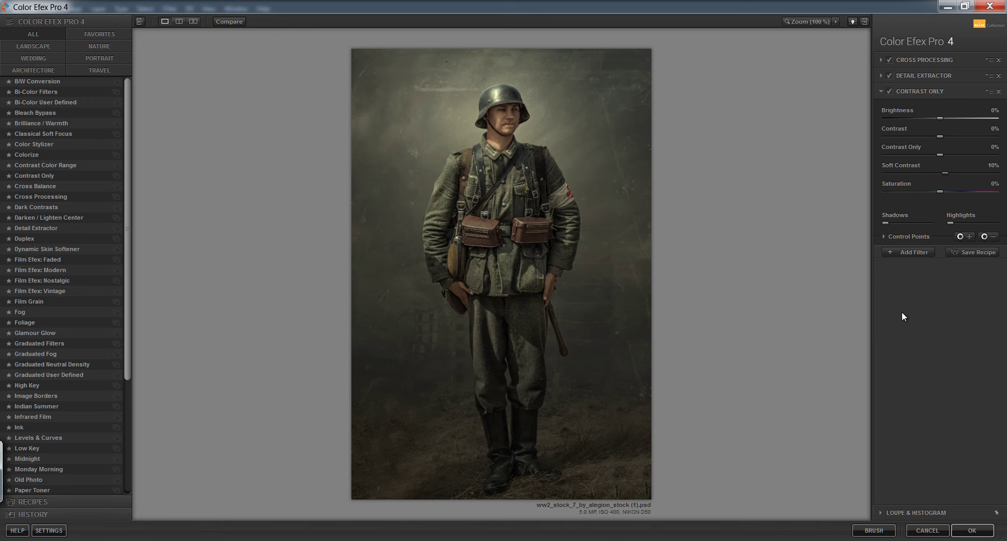
left_click(907, 252)
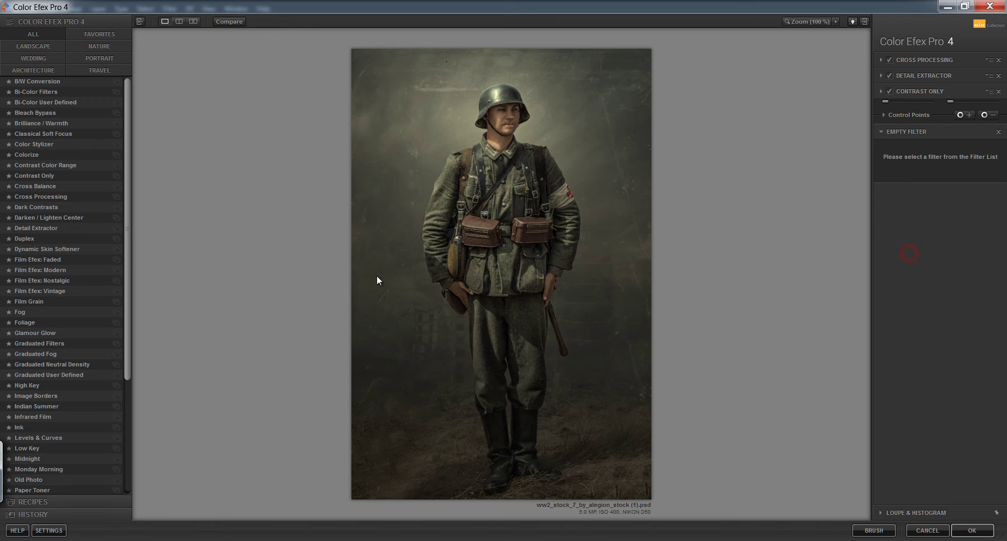
Step: Add an Ink filter with colour set 10 and strength near 0%, comparing it on and off
left_click(30, 429)
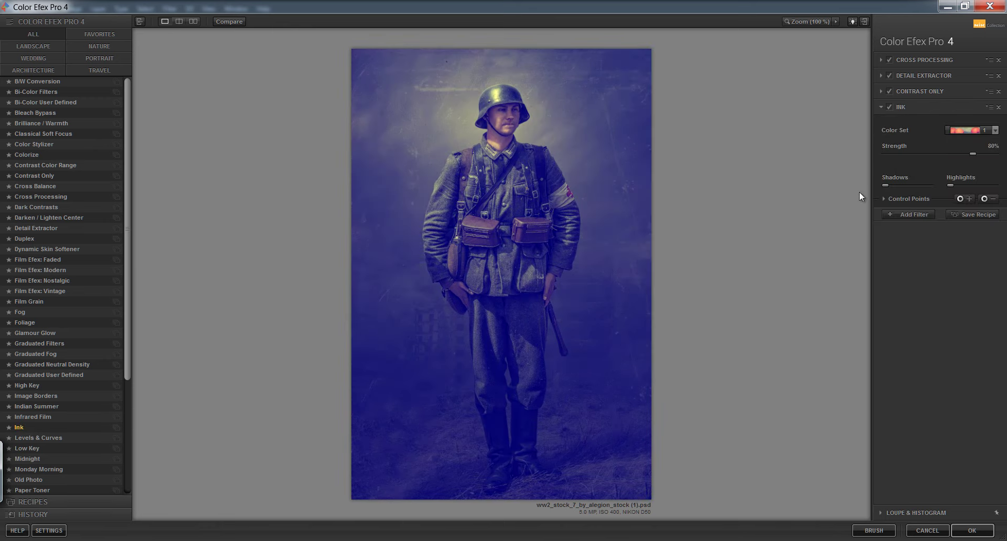
left_click(967, 133)
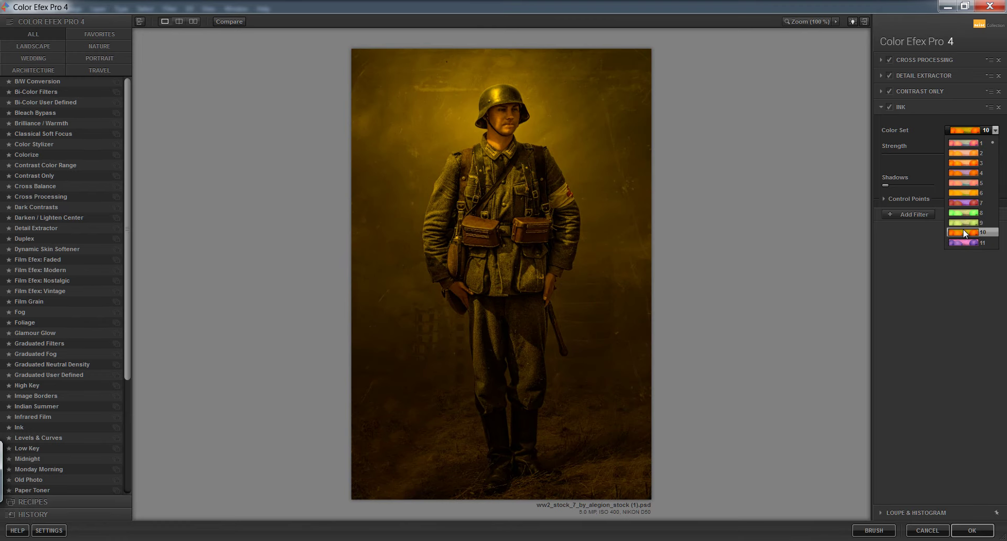
left_click(964, 232)
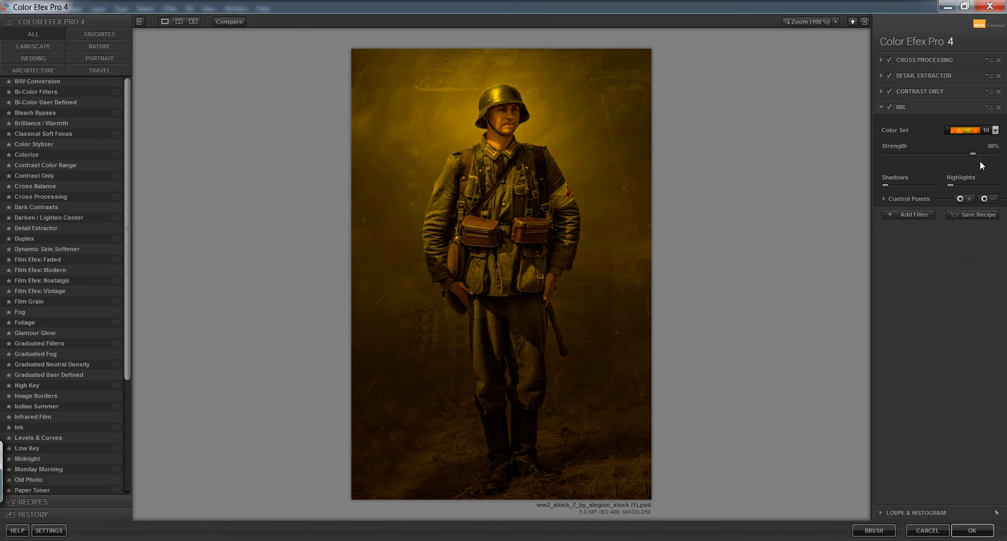
left_click_drag(957, 154, 881, 153)
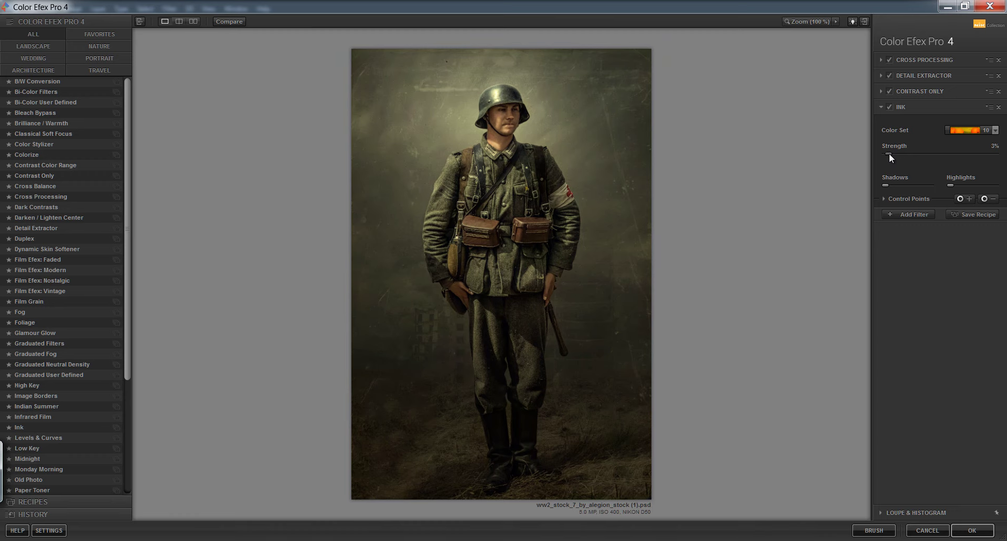
left_click(890, 107)
left_click(889, 108)
left_click(889, 107)
left_click(889, 107)
Step: Lower the Ink control point opacity and apply the filter stack back to Photoshop
left_click(883, 199)
left_click_drag(995, 221, 959, 221)
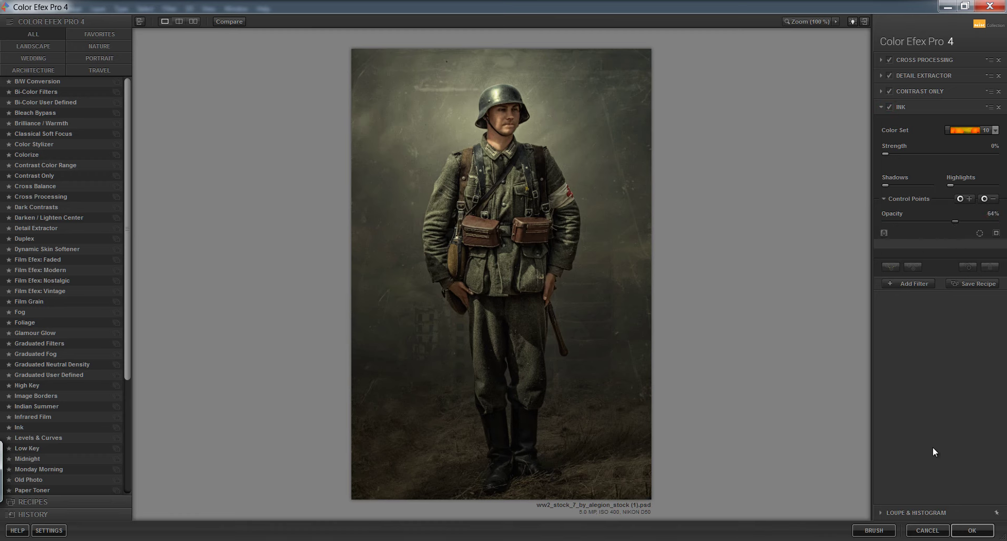
left_click(964, 529)
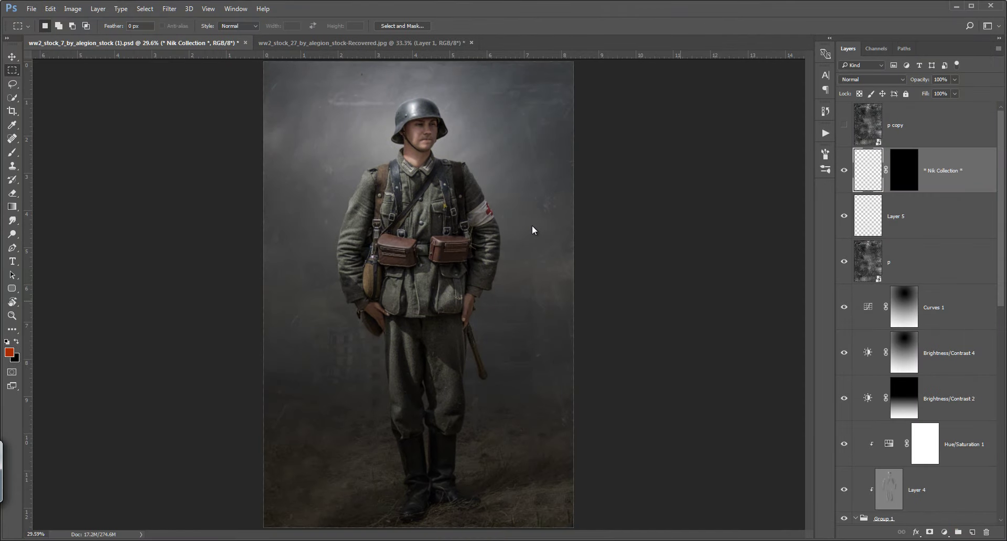